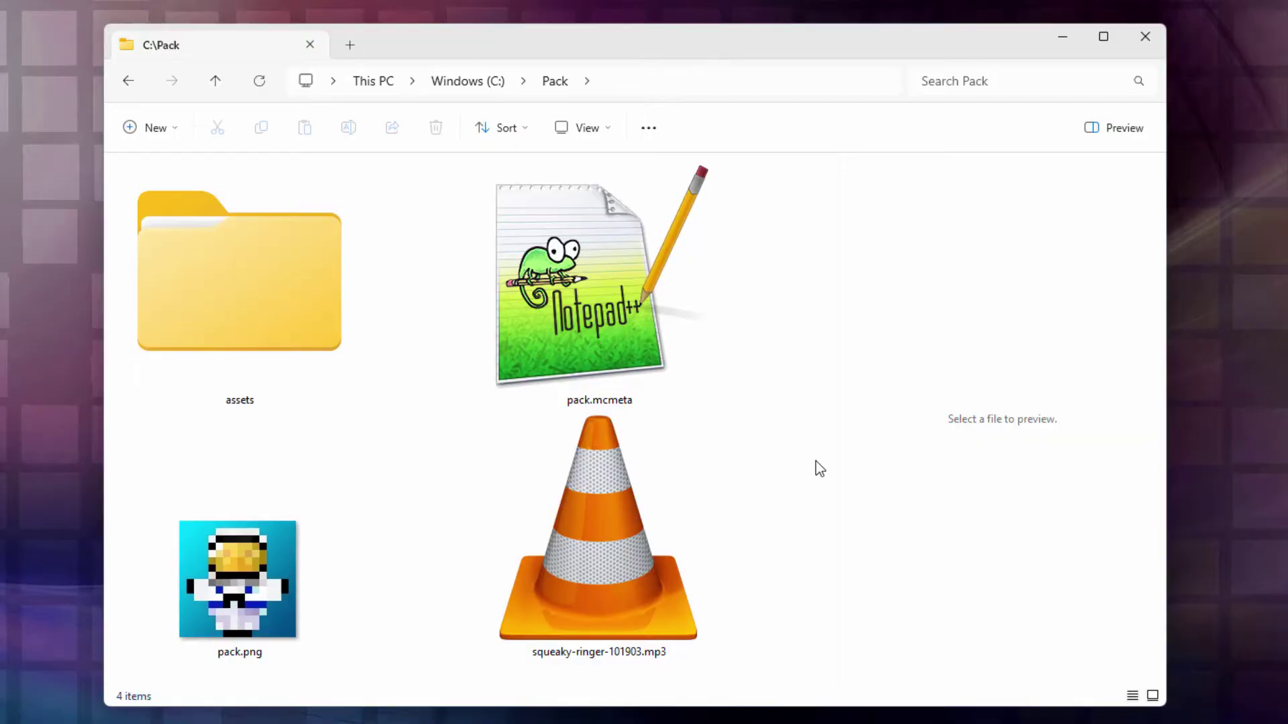
# Step: Play squeaky-ringer-101903.mp3 from the Pack folder in VLC to hear it, and close the player
pyautogui.click(579, 572)
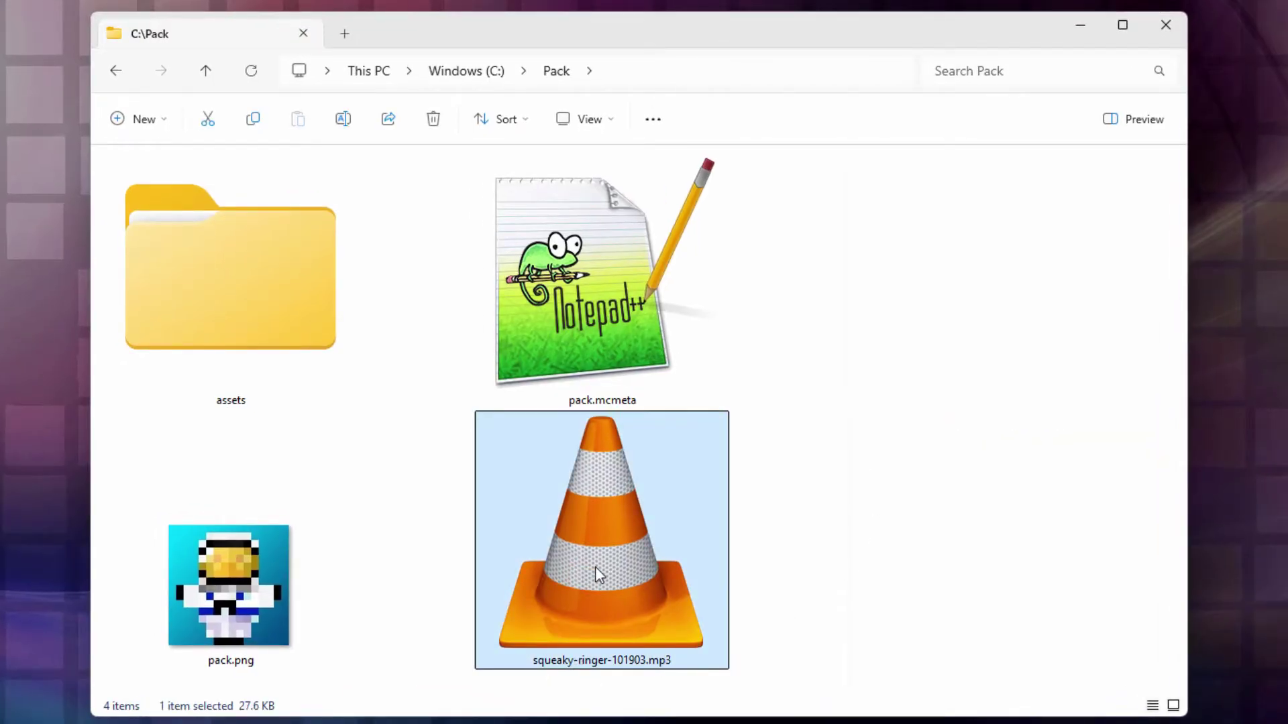
pyautogui.doubleClick(603, 524)
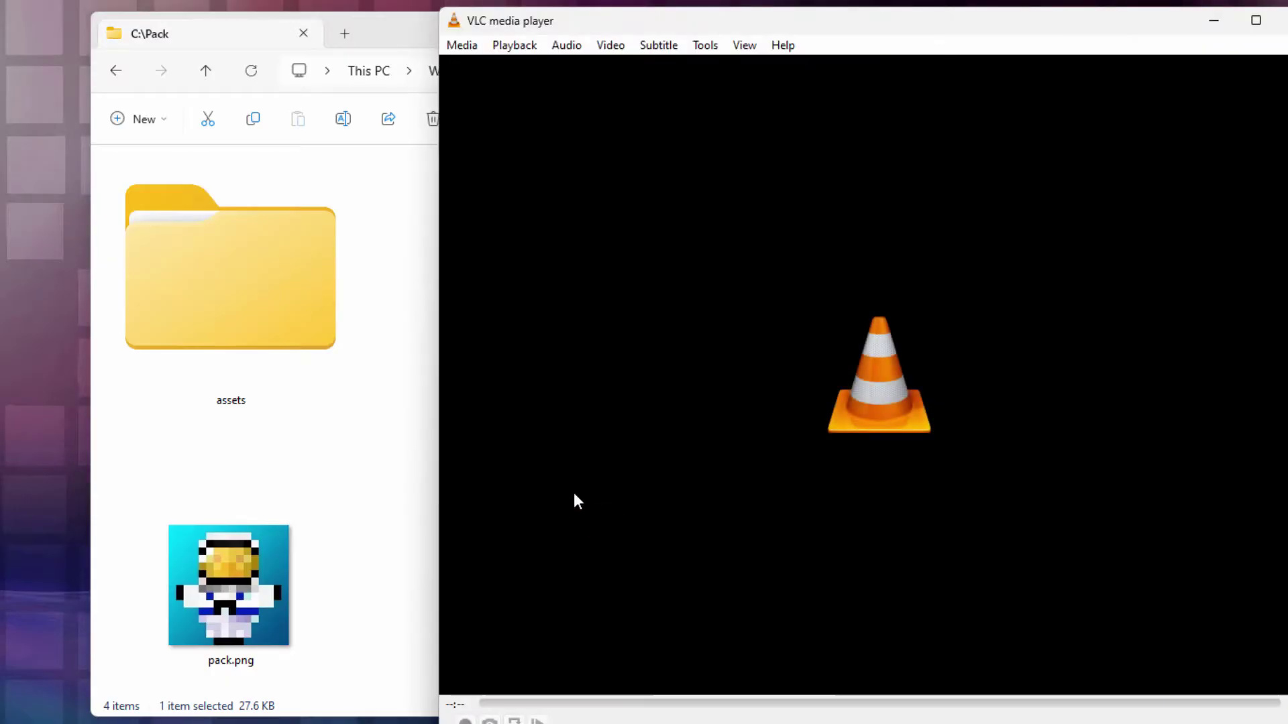
pyautogui.press('space')
pyautogui.click(1274, 20)
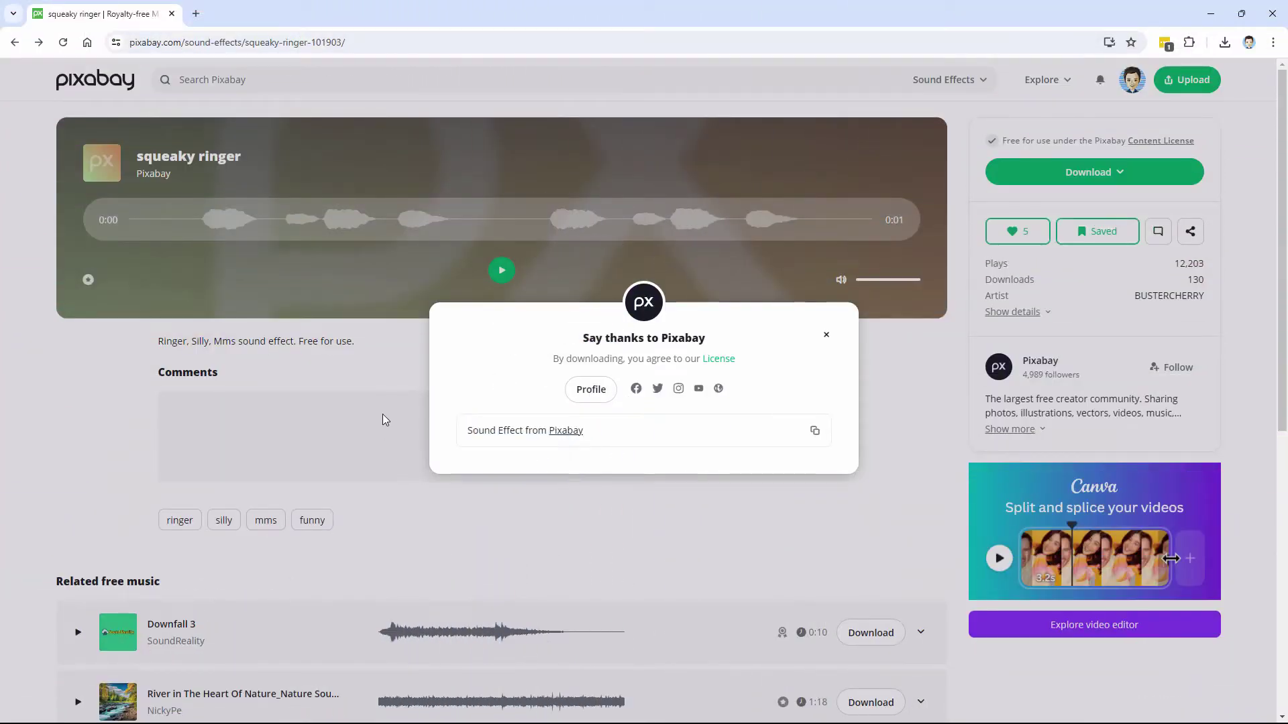
# Step: Go to the Pixabay home page in the browser and search for "funny" within Sound Effects
pyautogui.click(191, 41)
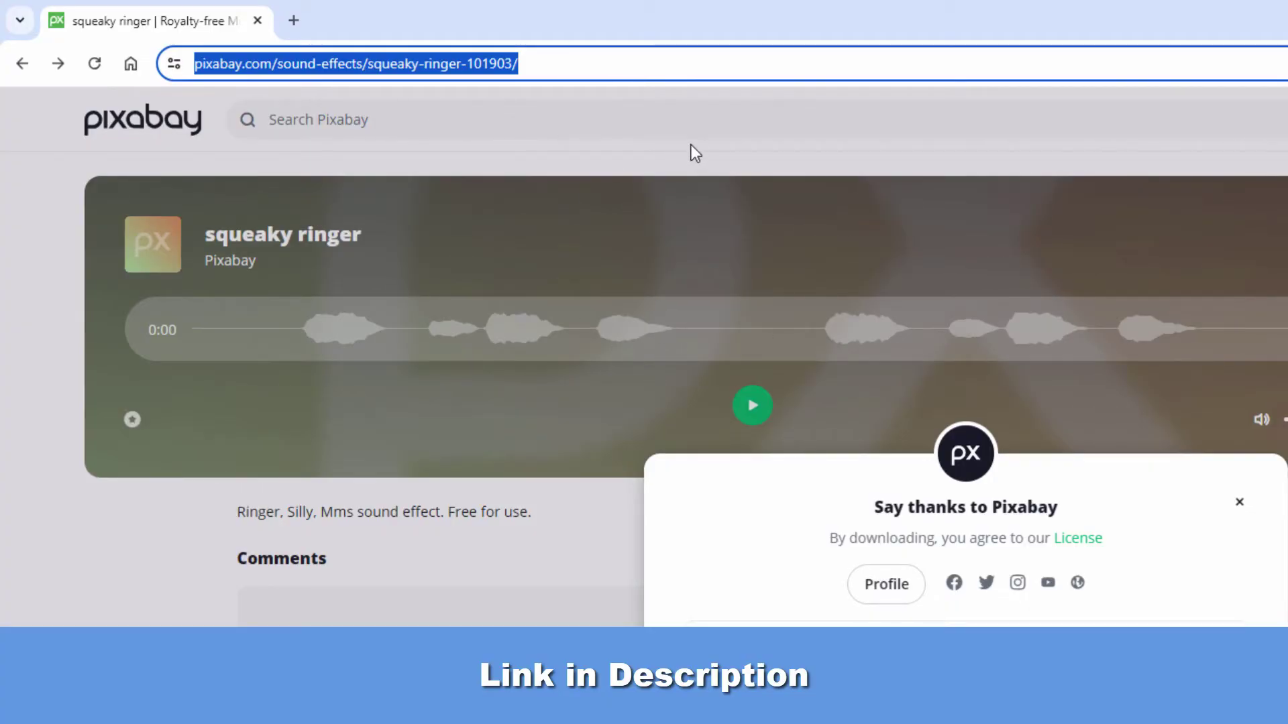
pyautogui.click(182, 122)
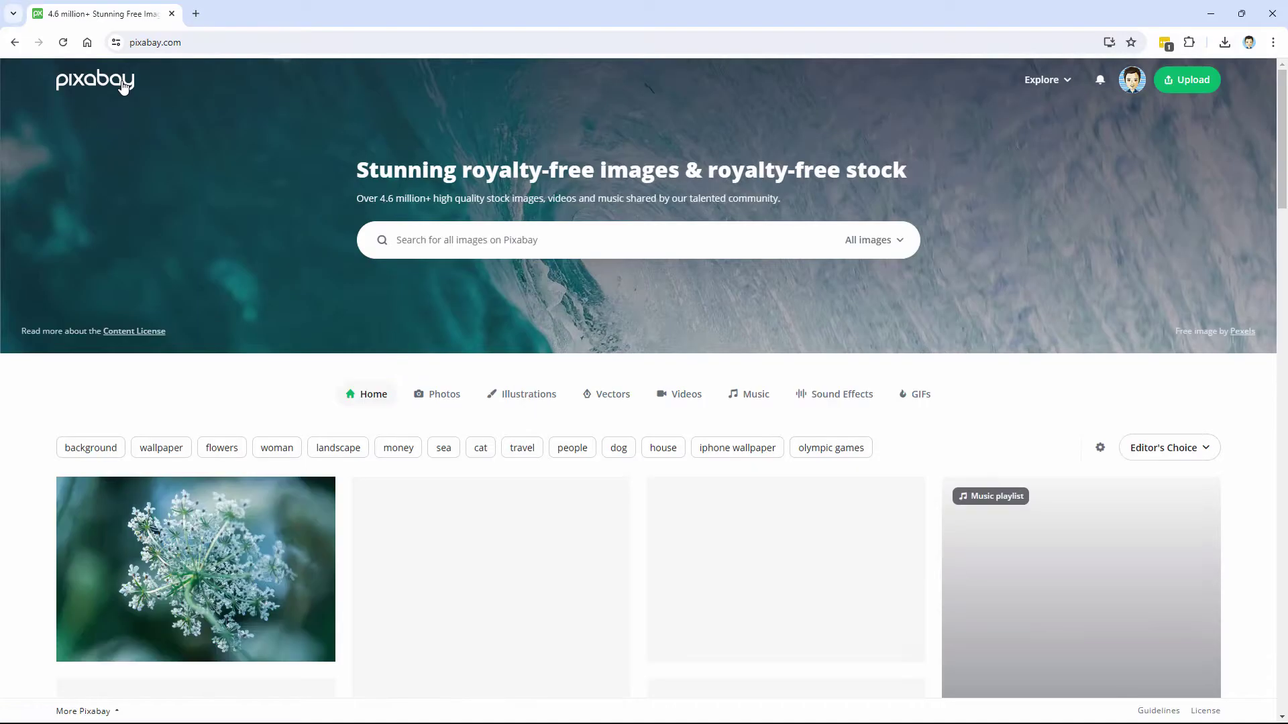
pyautogui.click(546, 243)
pyautogui.write('funny')
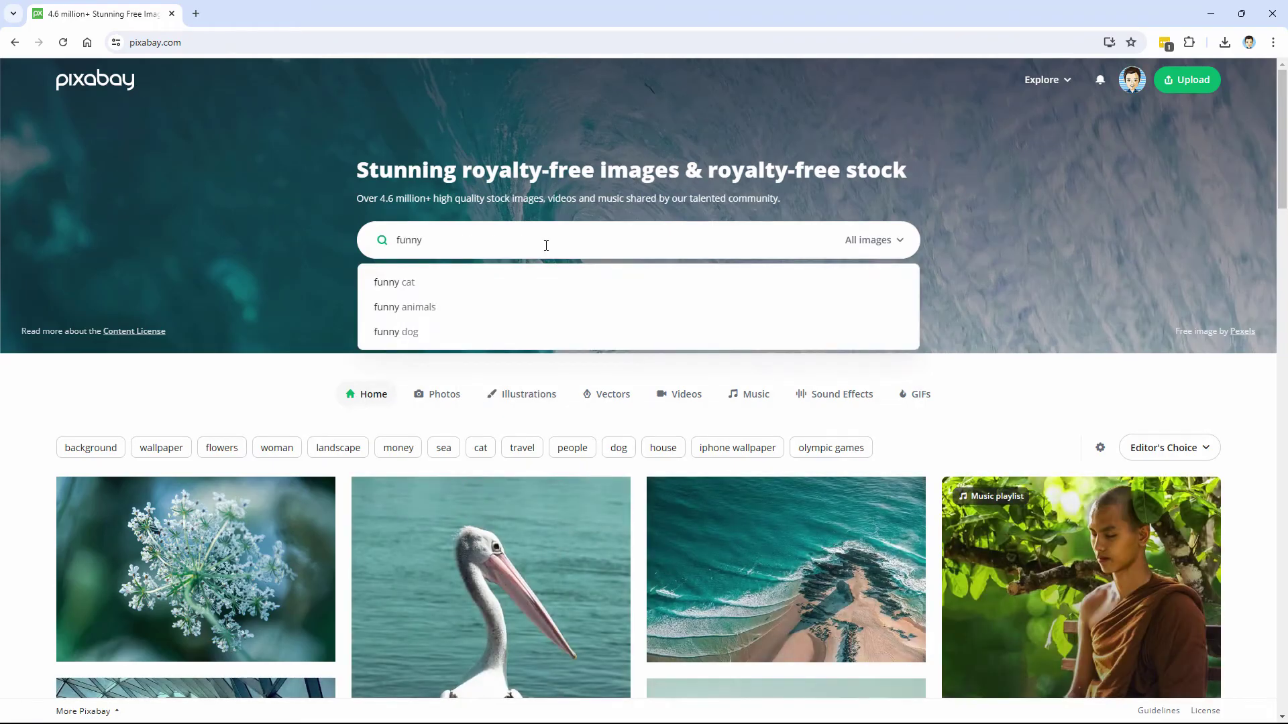
pyautogui.click(873, 240)
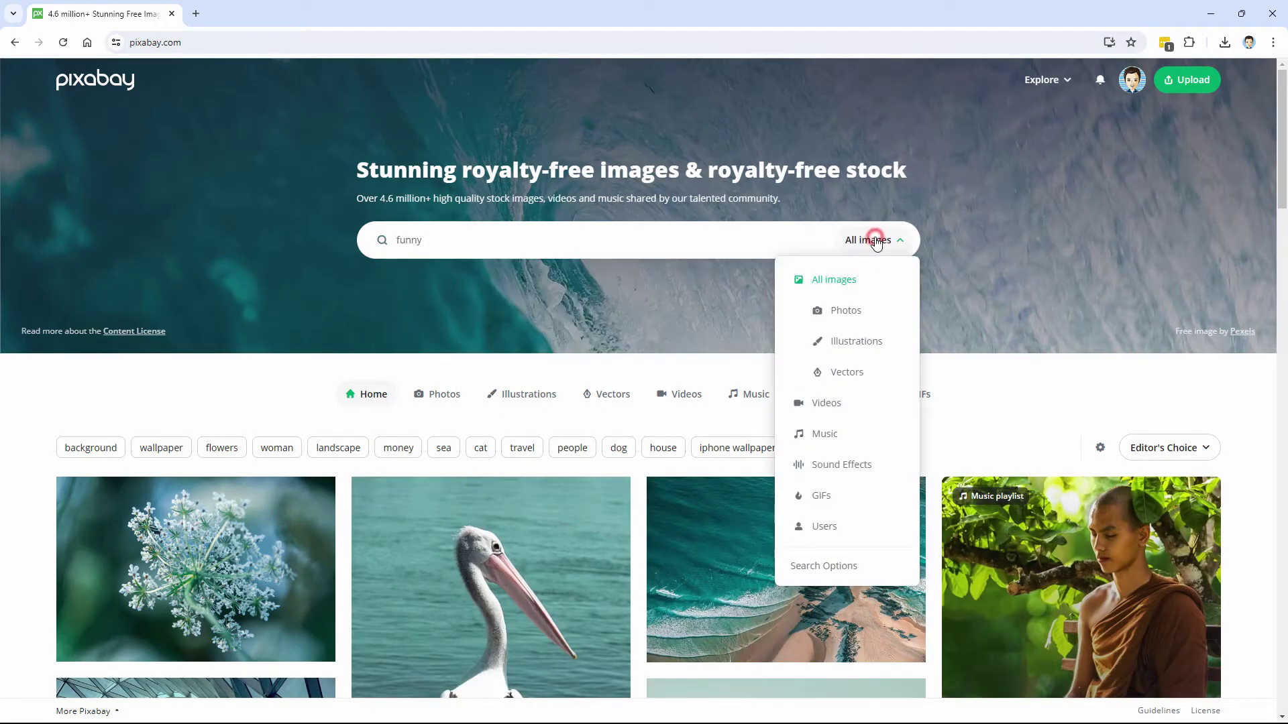
pyautogui.click(827, 466)
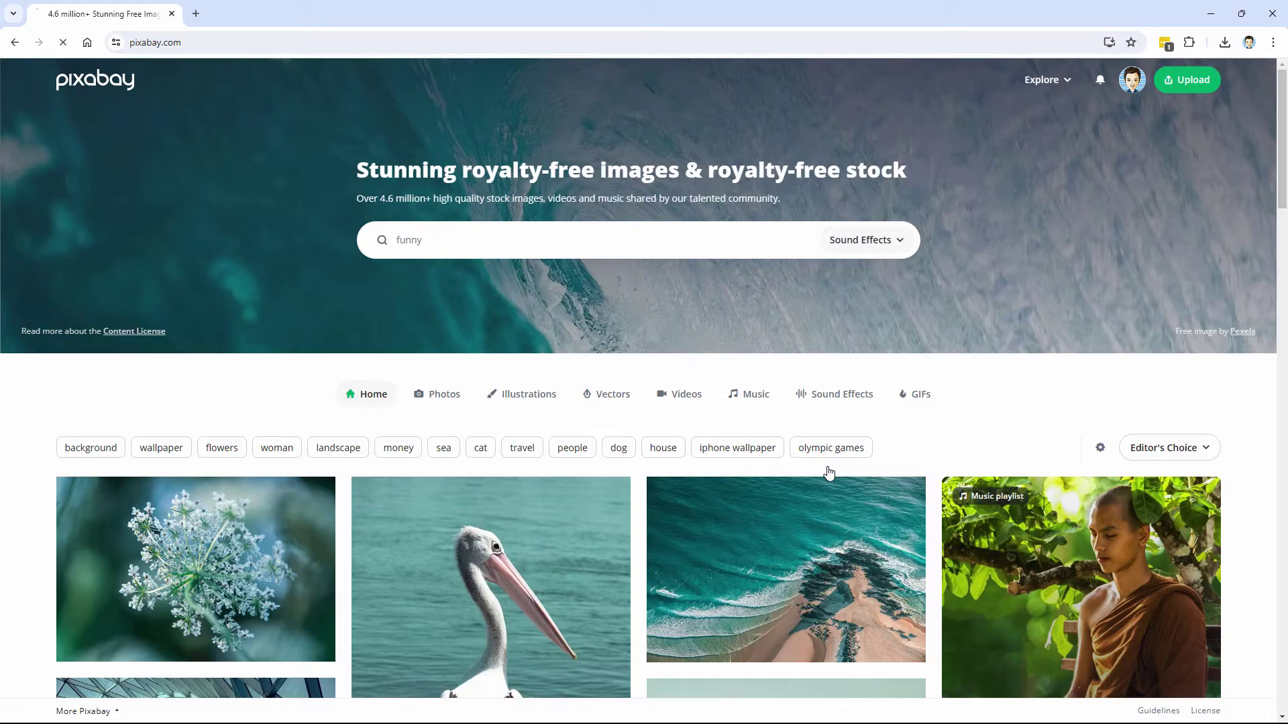
# Step: Browse the funny sound effects results and preview the Efek Suara Funny Putri Lucu sound
pyautogui.scroll(-8, 387, 379)
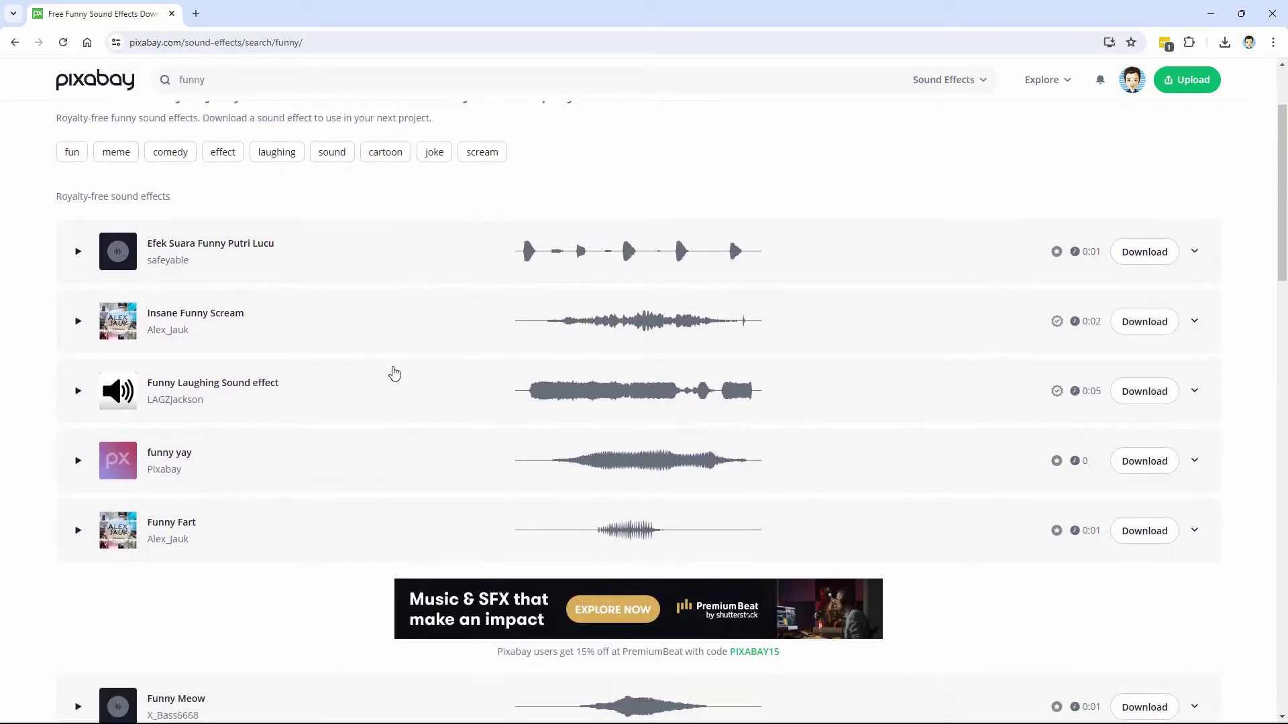
pyautogui.scroll(-8, 387, 373)
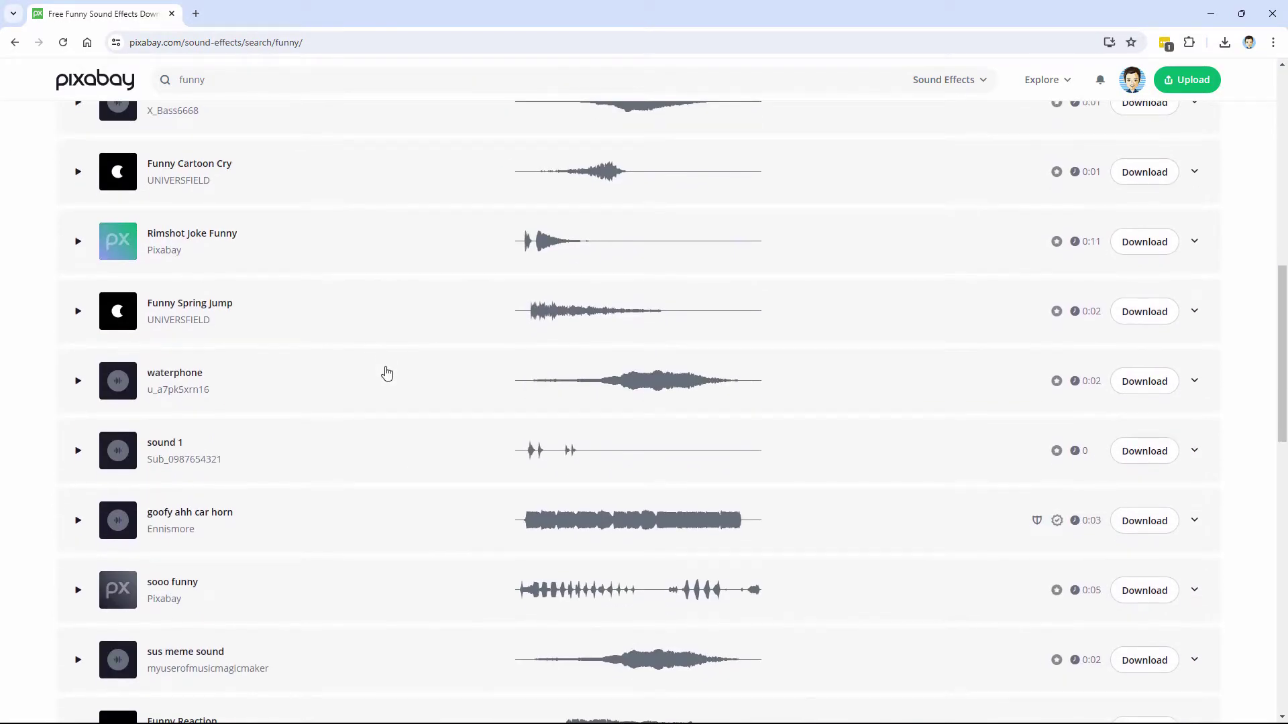
pyautogui.scroll(-3, 376, 366)
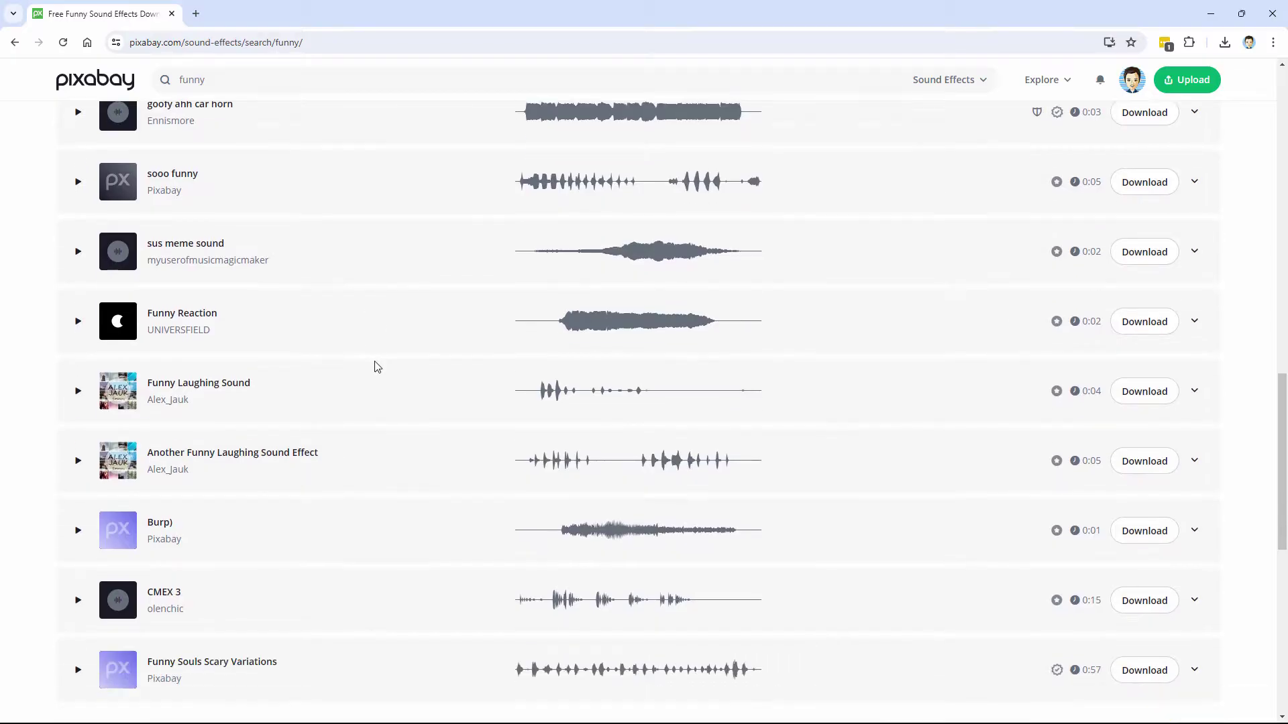
pyautogui.scroll(7, 377, 367)
pyautogui.scroll(11, 373, 367)
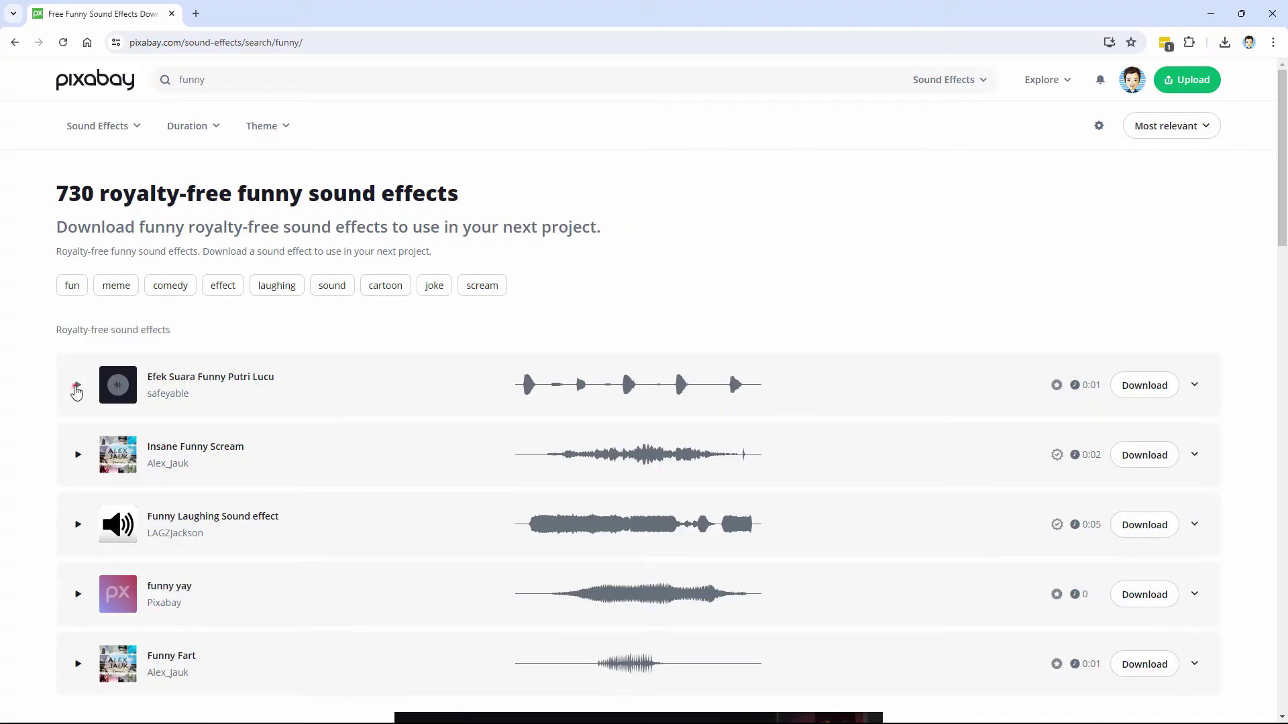
pyautogui.click(77, 388)
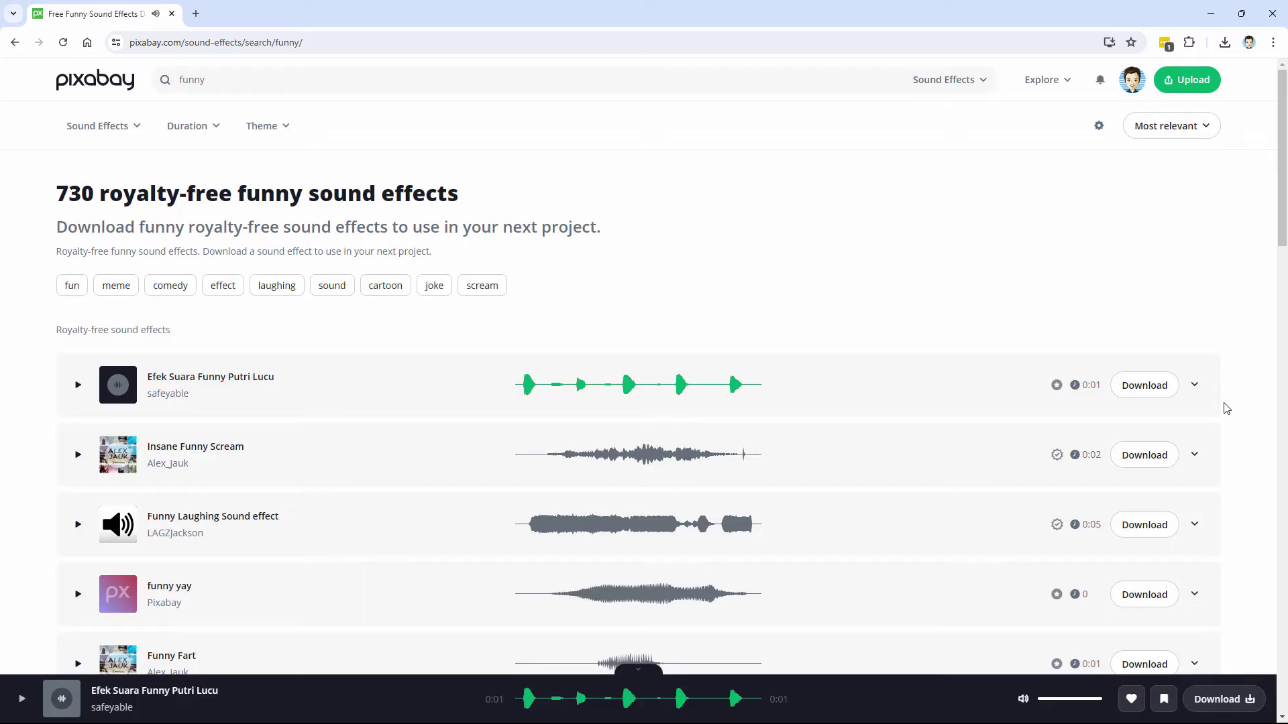
pyautogui.click(1195, 386)
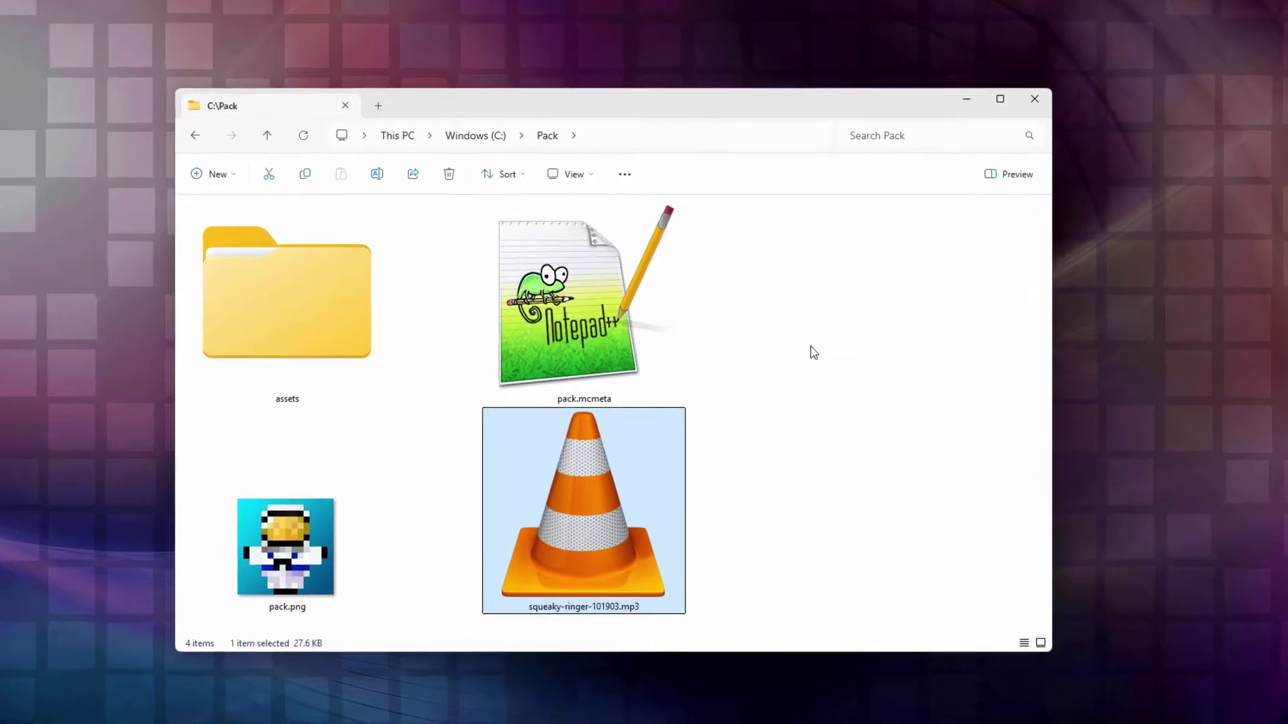
# Step: Examine the pack.mcmeta and pack.png files in the C:\Pack folder in File Explorer
pyautogui.click(597, 322)
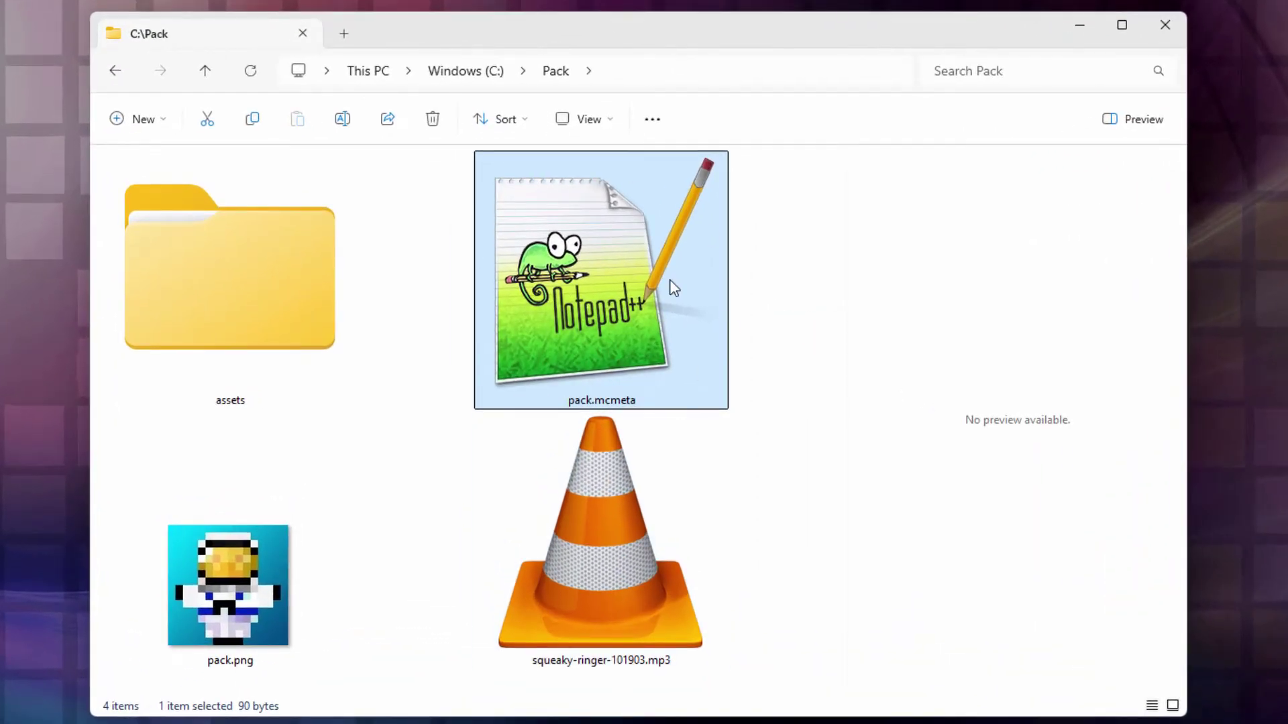
pyautogui.click(771, 263)
pyautogui.click(285, 597)
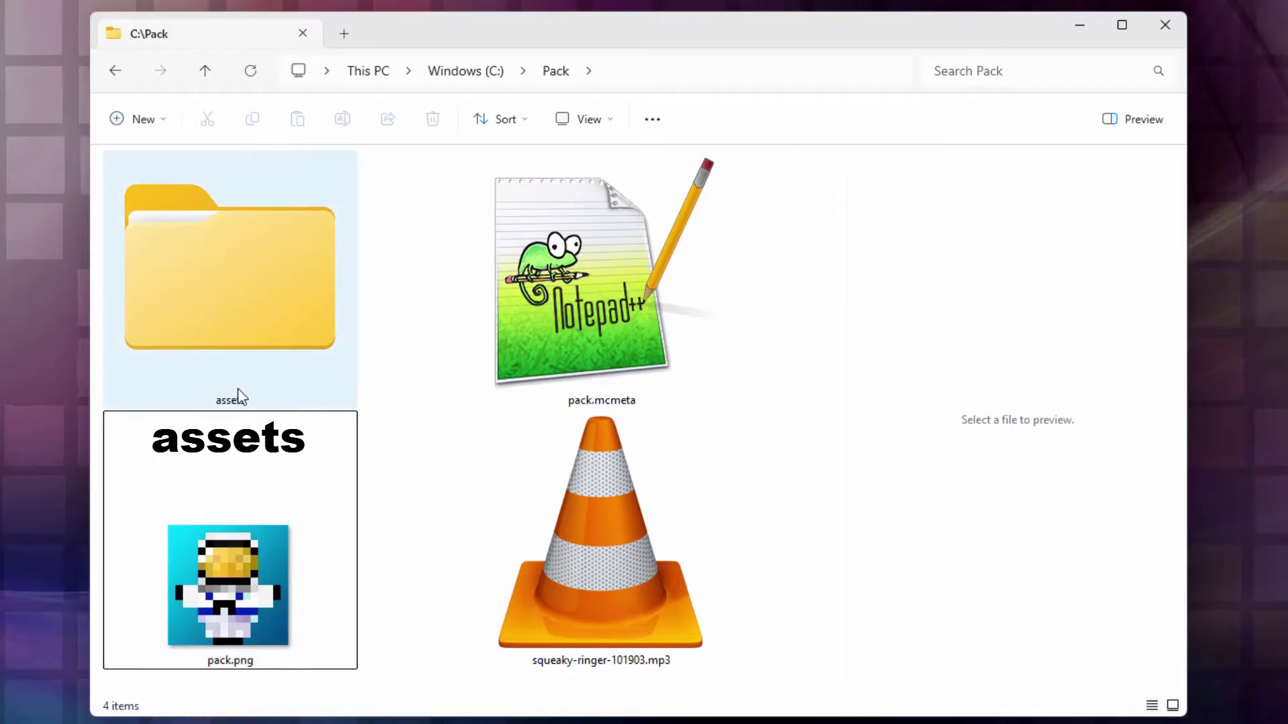
# Step: Inspect the folder structure down to assets/minecraft/sounds, and return to the Pack folder
pyautogui.doubleClick(230, 298)
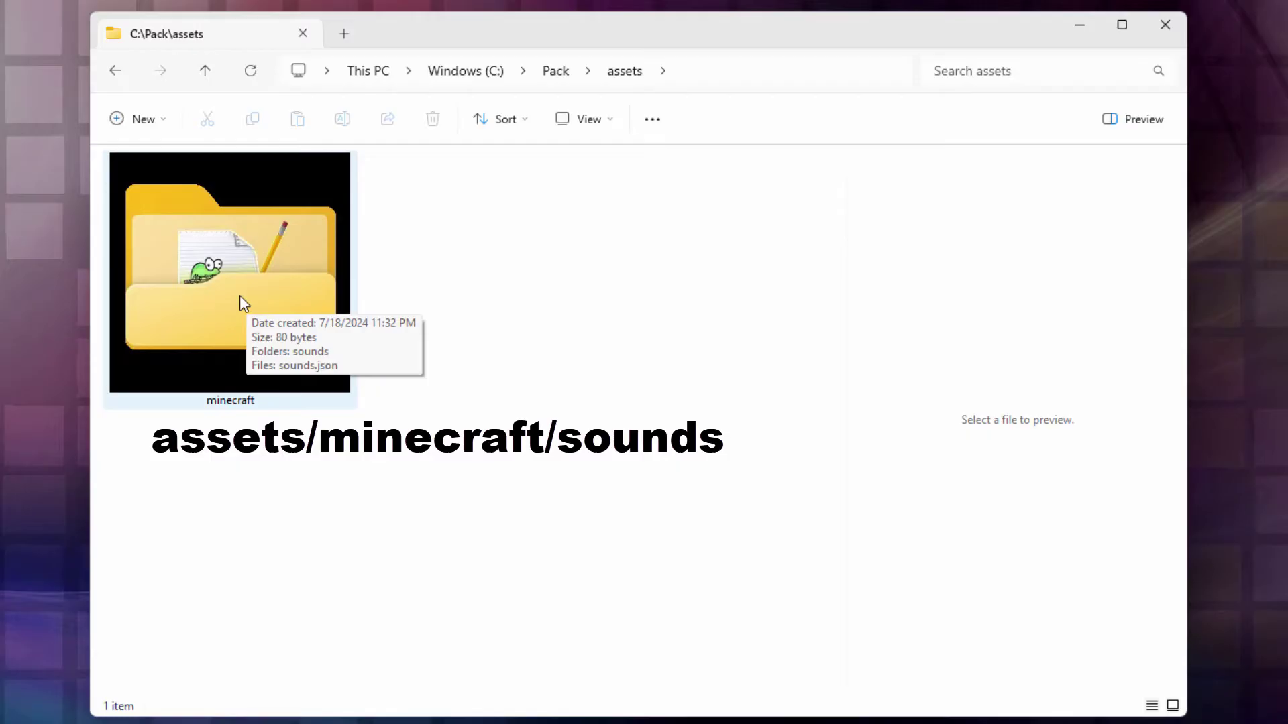
pyautogui.doubleClick(256, 312)
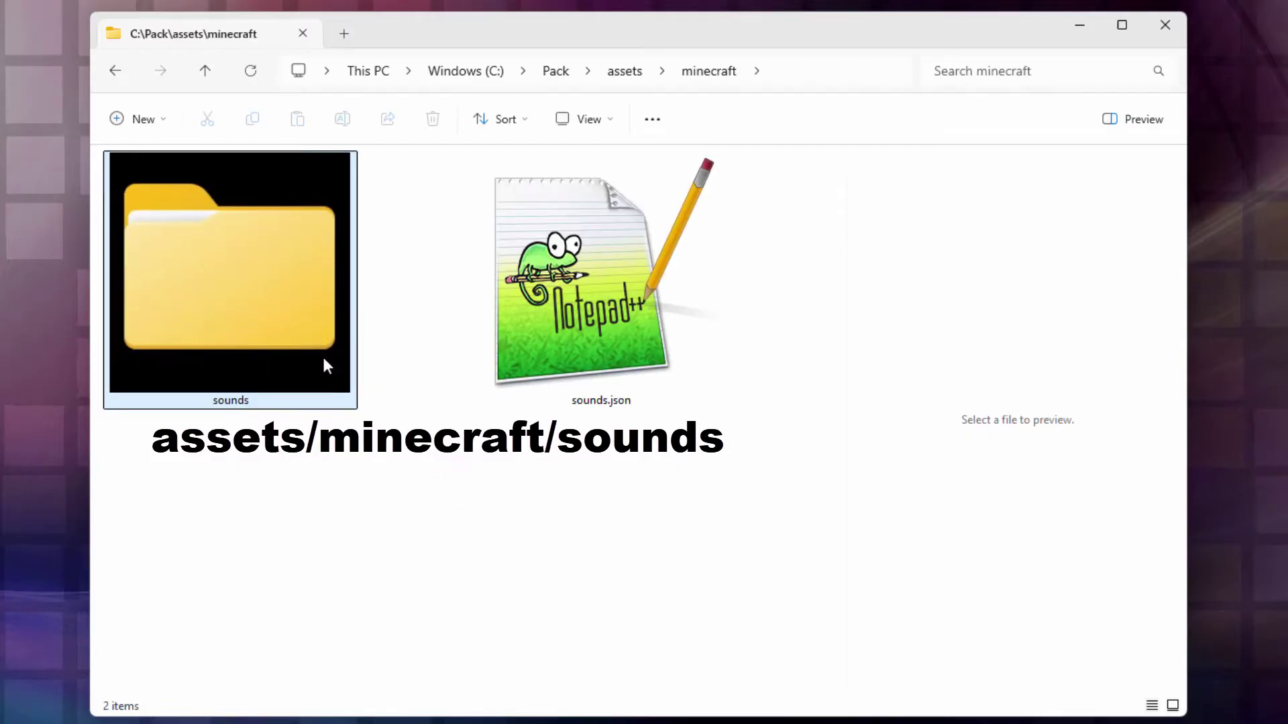
pyautogui.doubleClick(287, 321)
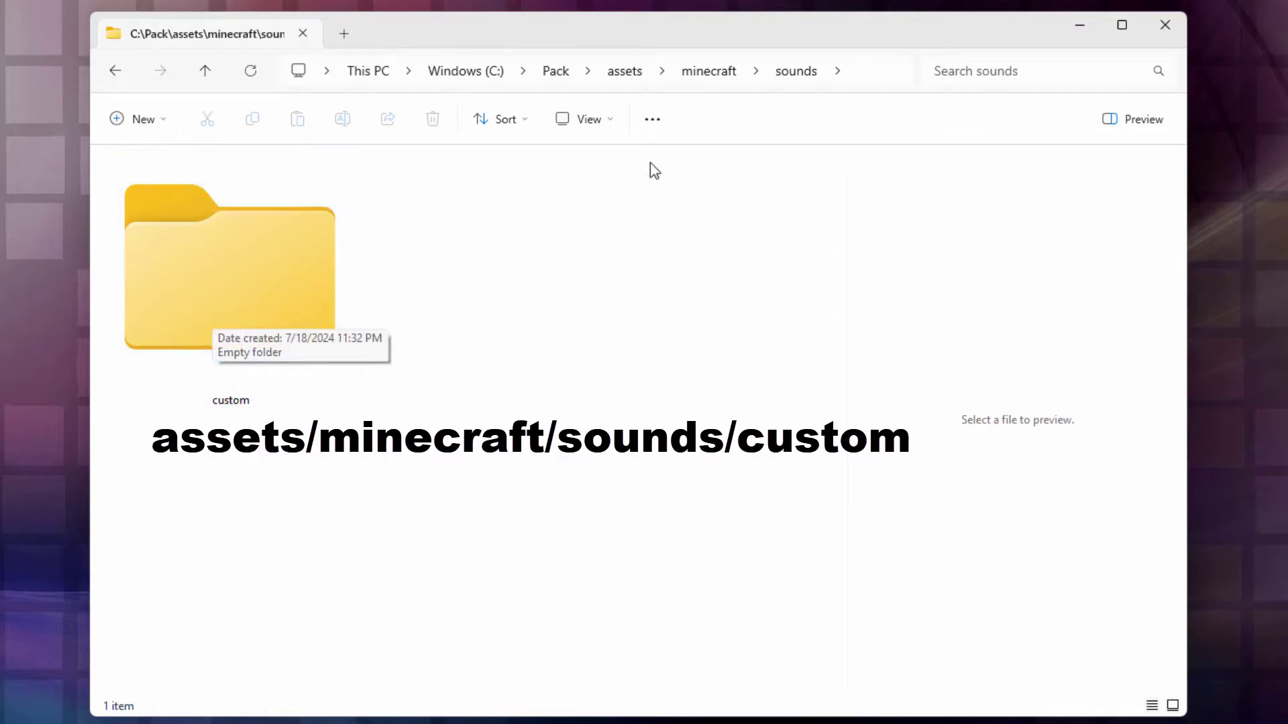
pyautogui.click(564, 73)
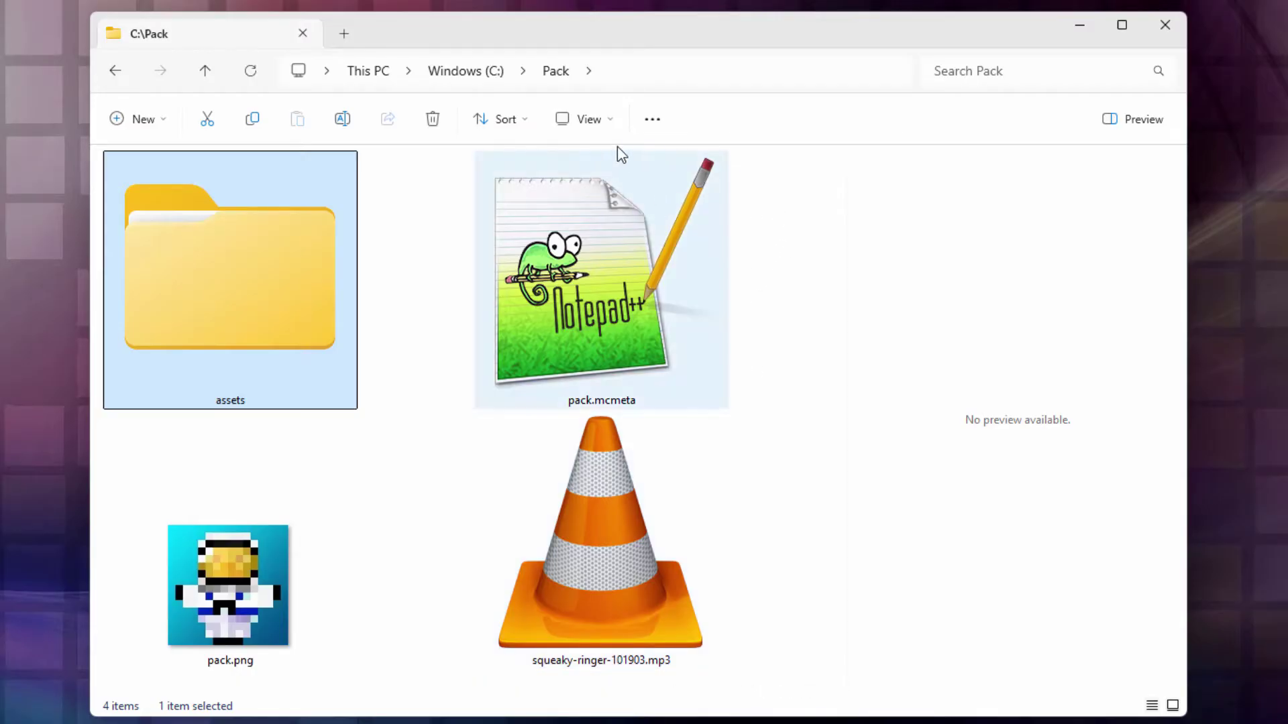
# Step: Check in the folder's view options whether file name extensions are shown
pyautogui.click(602, 122)
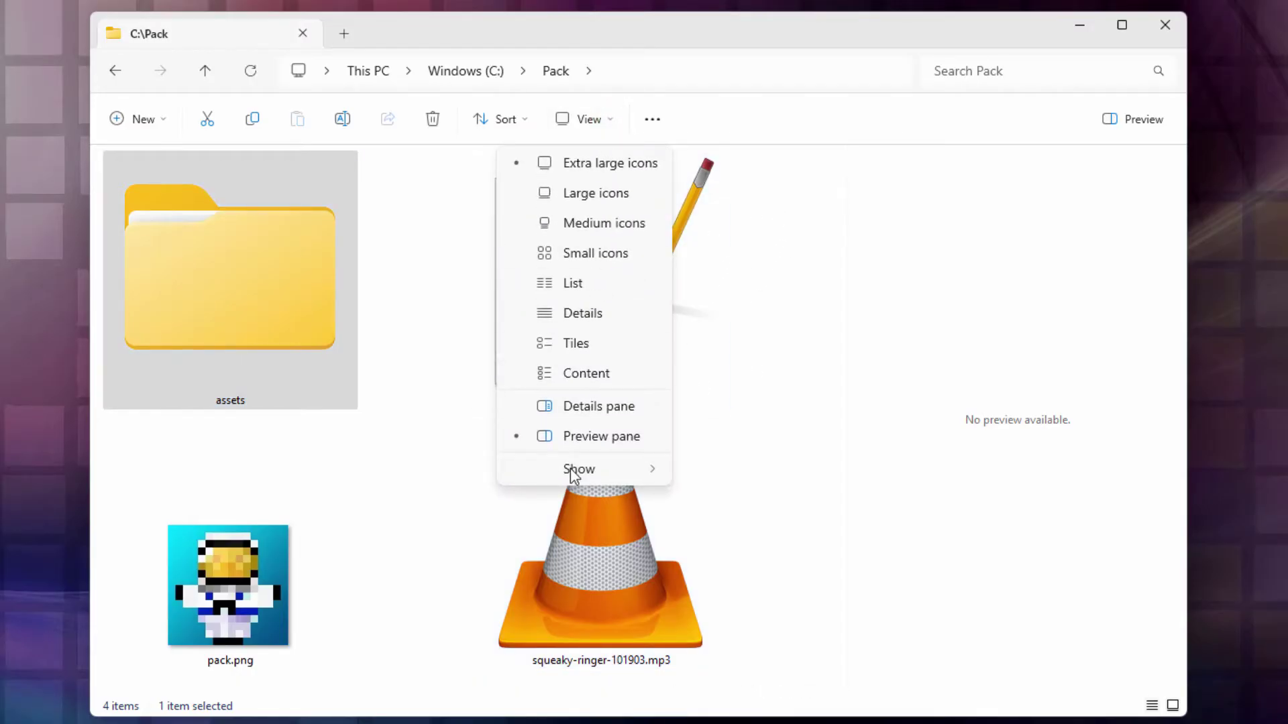
pyautogui.click(569, 469)
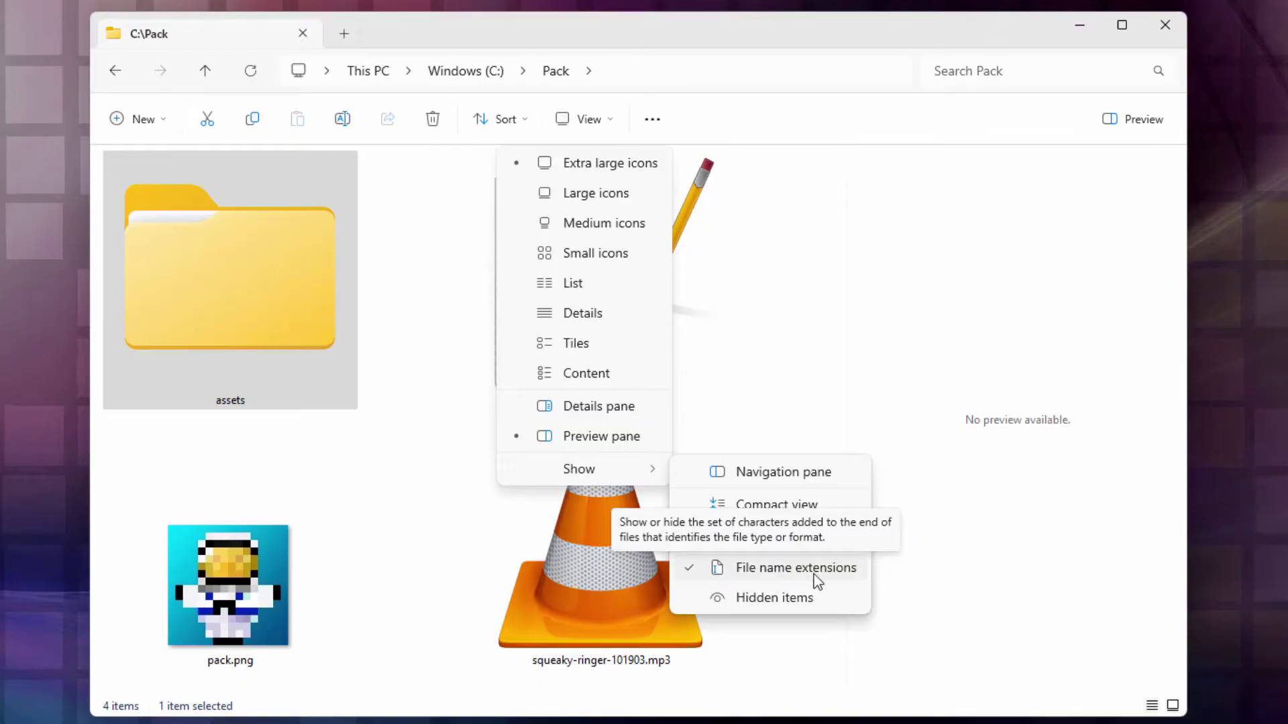
pyautogui.click(905, 571)
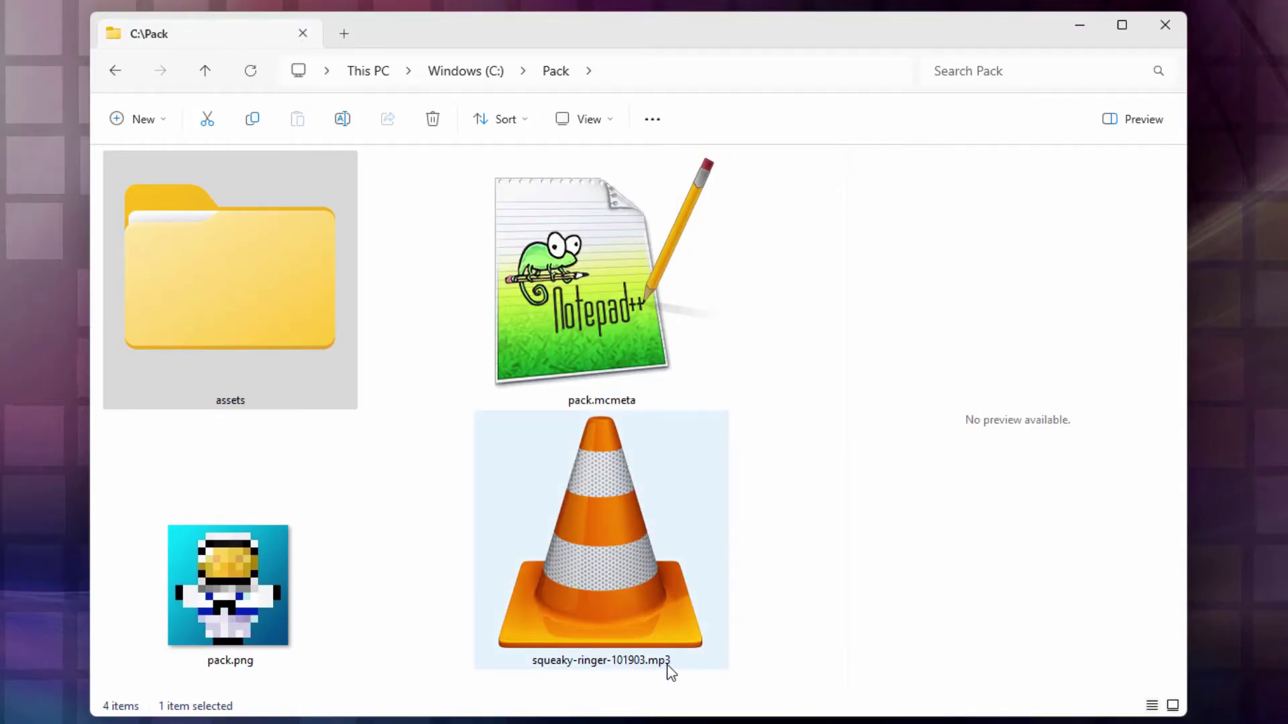
pyautogui.moveTo(671, 667)
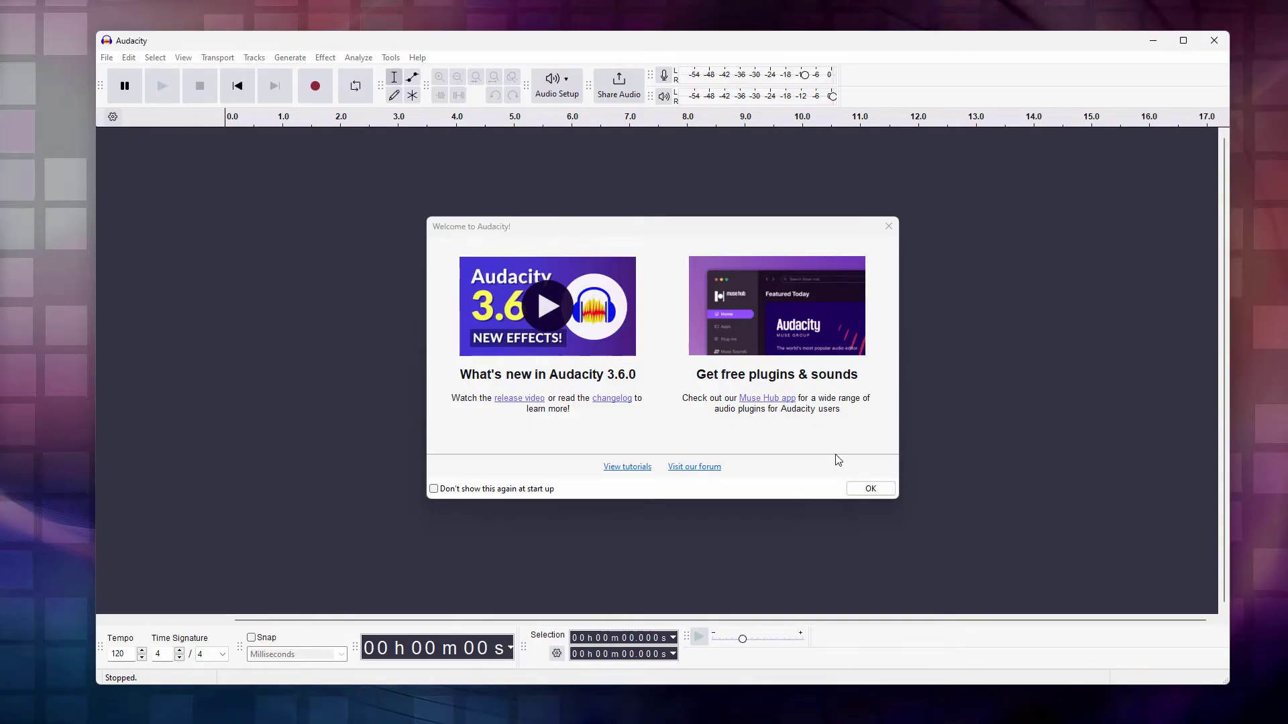
# Step: Dismiss Audacity's welcome message and import squeaky-ringer-101903.mp3 from the Pack folder into it
pyautogui.click(870, 488)
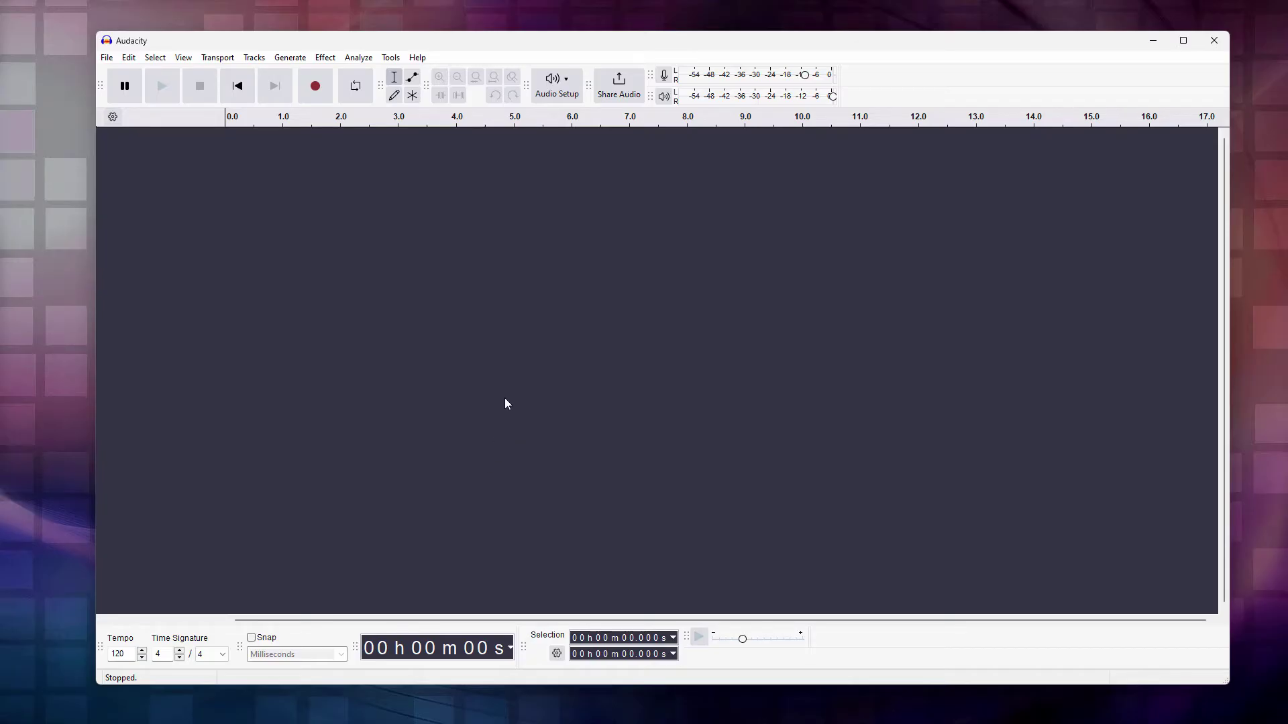
pyautogui.hotkey('alt', 'Tab')
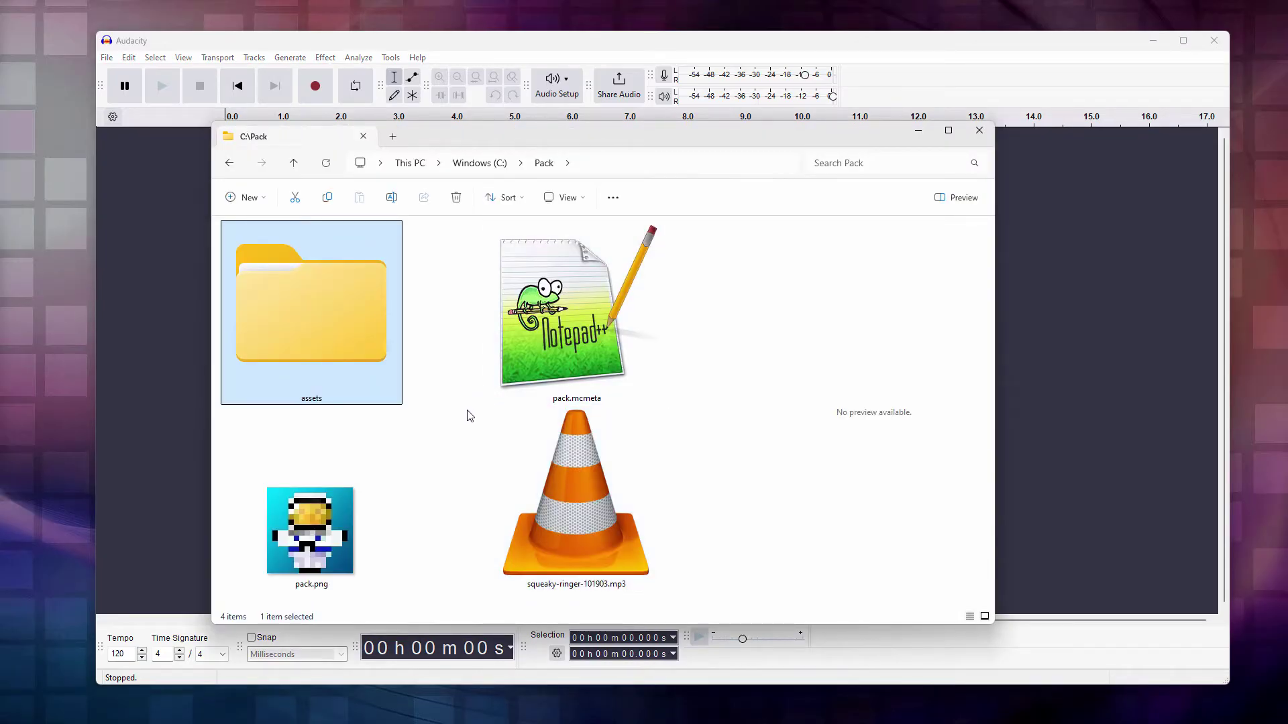
pyautogui.click(585, 489)
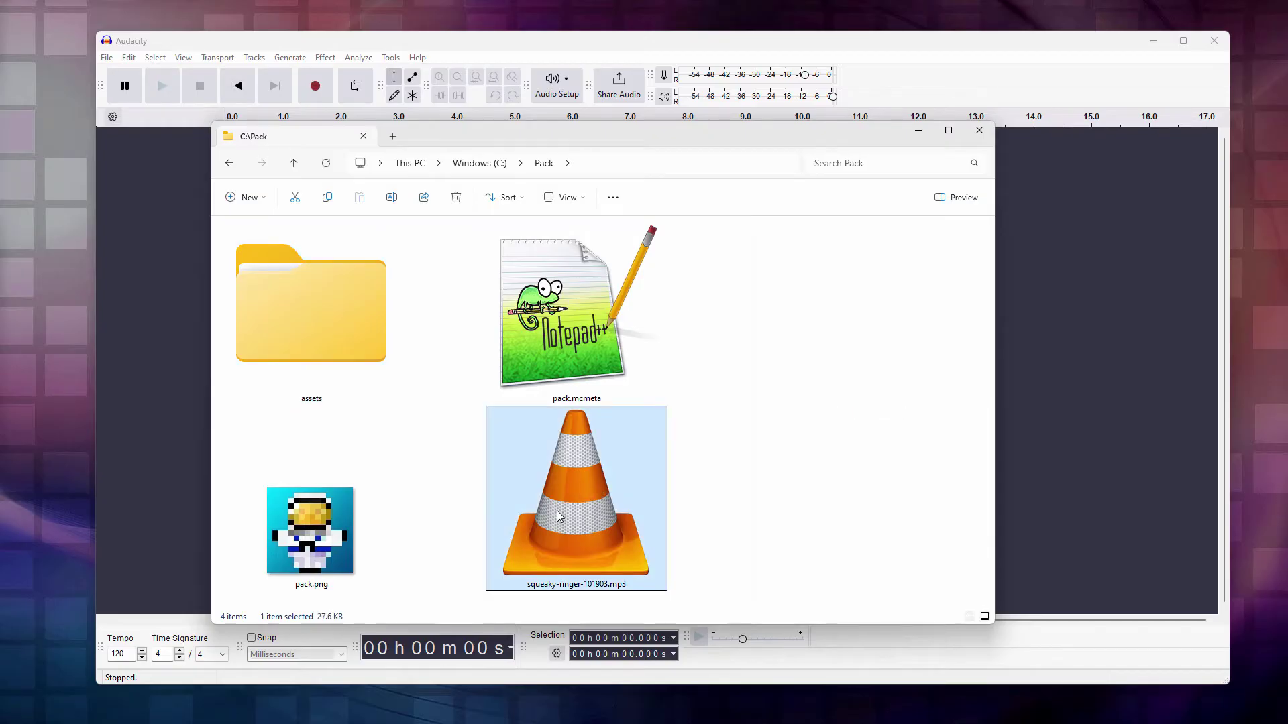
pyautogui.moveTo(581, 498); pyautogui.dragTo(161, 352)
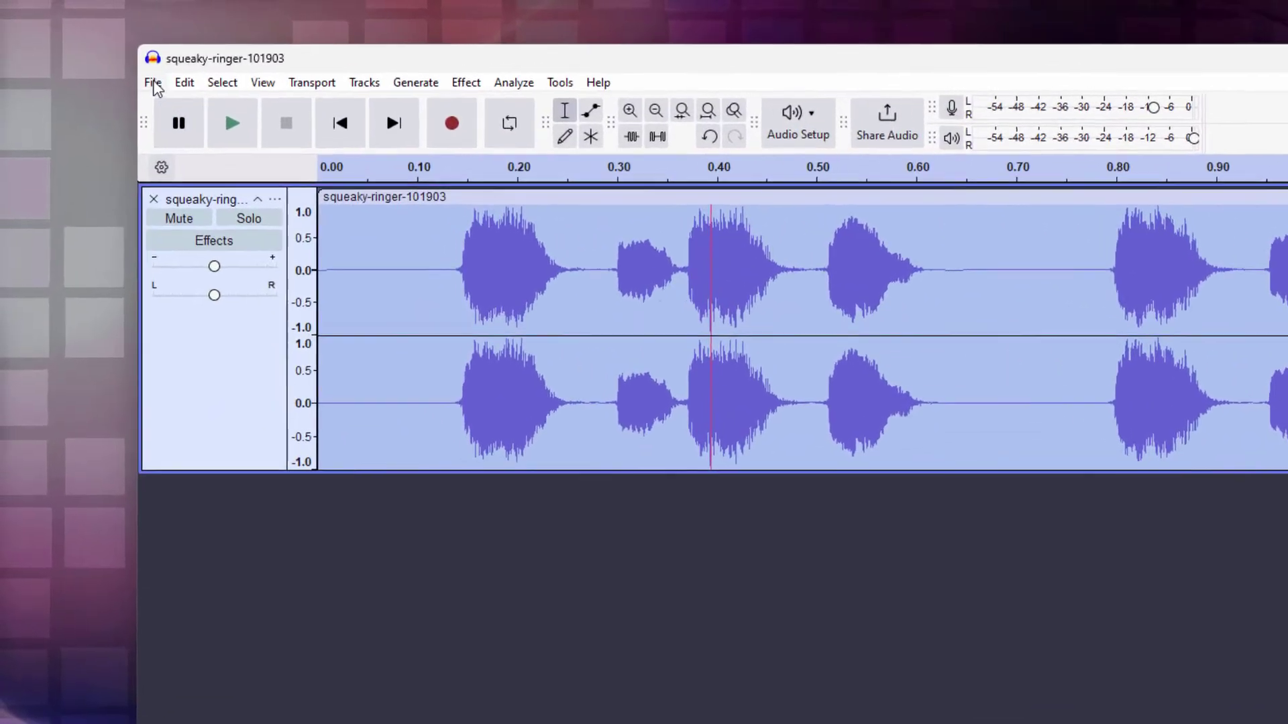
# Step: Start an audio export of the track and shorten the export file name to squeaky.ogg
pyautogui.click(106, 58)
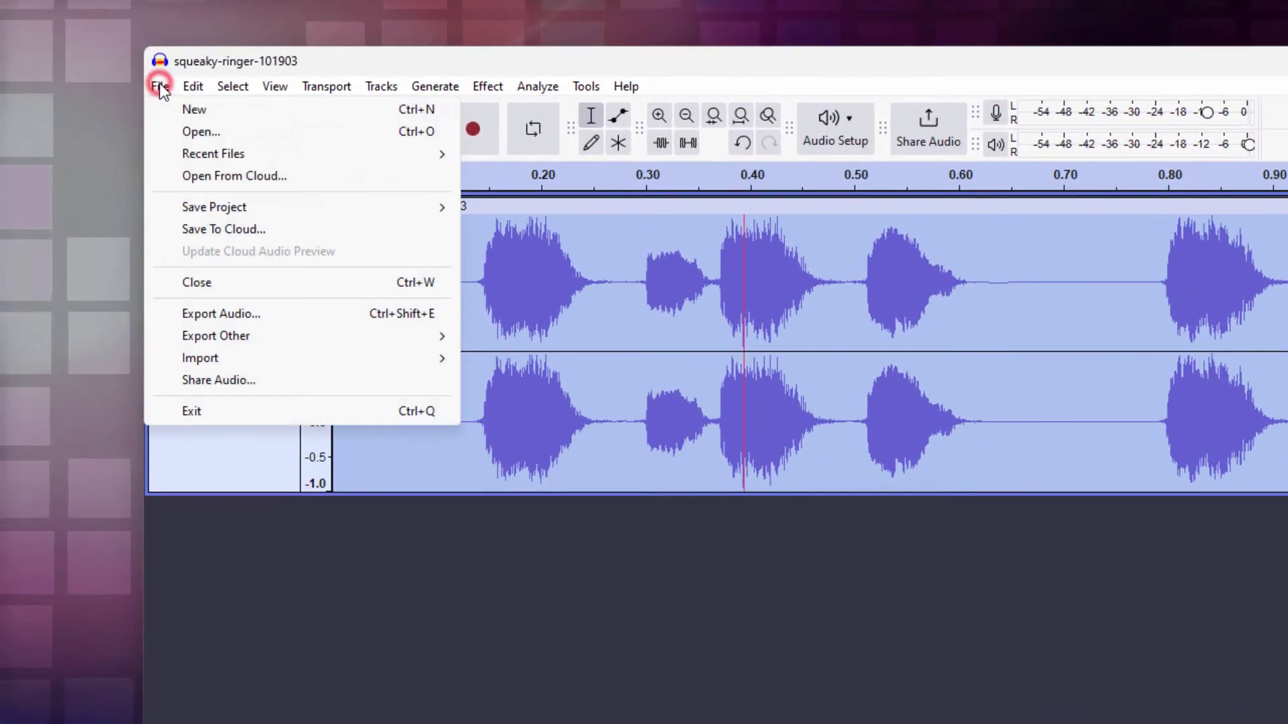
pyautogui.click(244, 317)
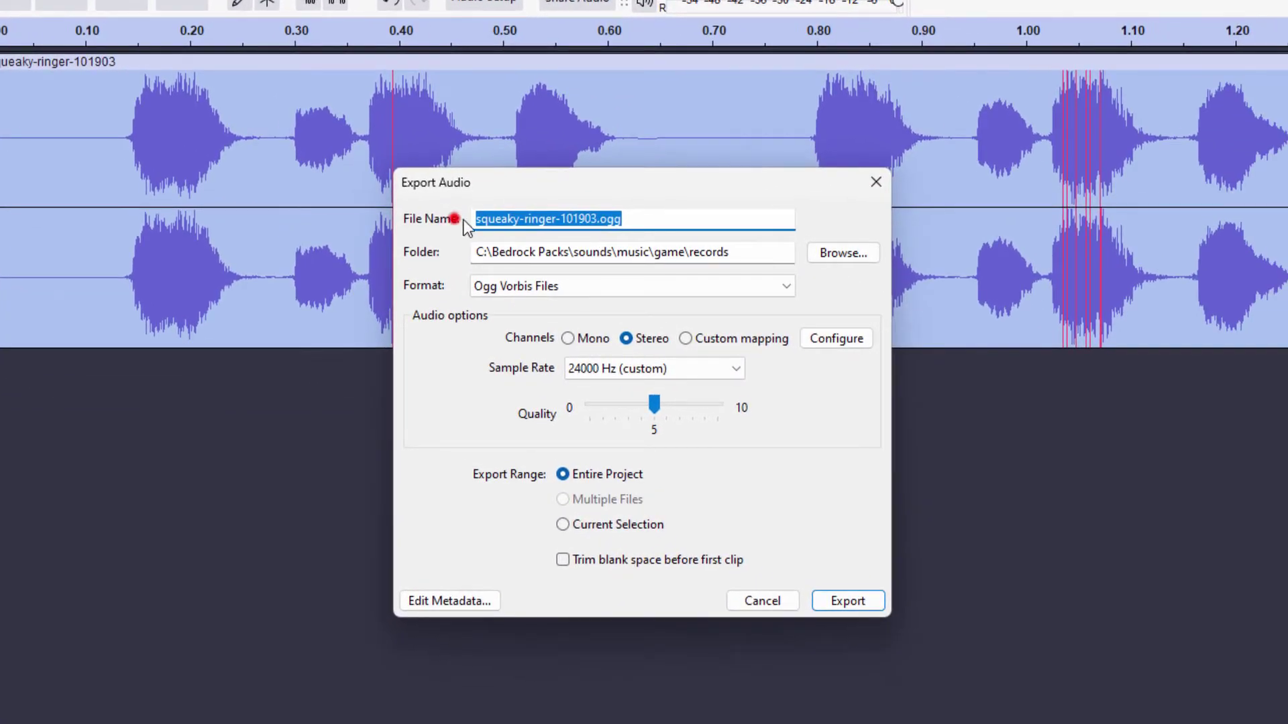
pyautogui.click(508, 219)
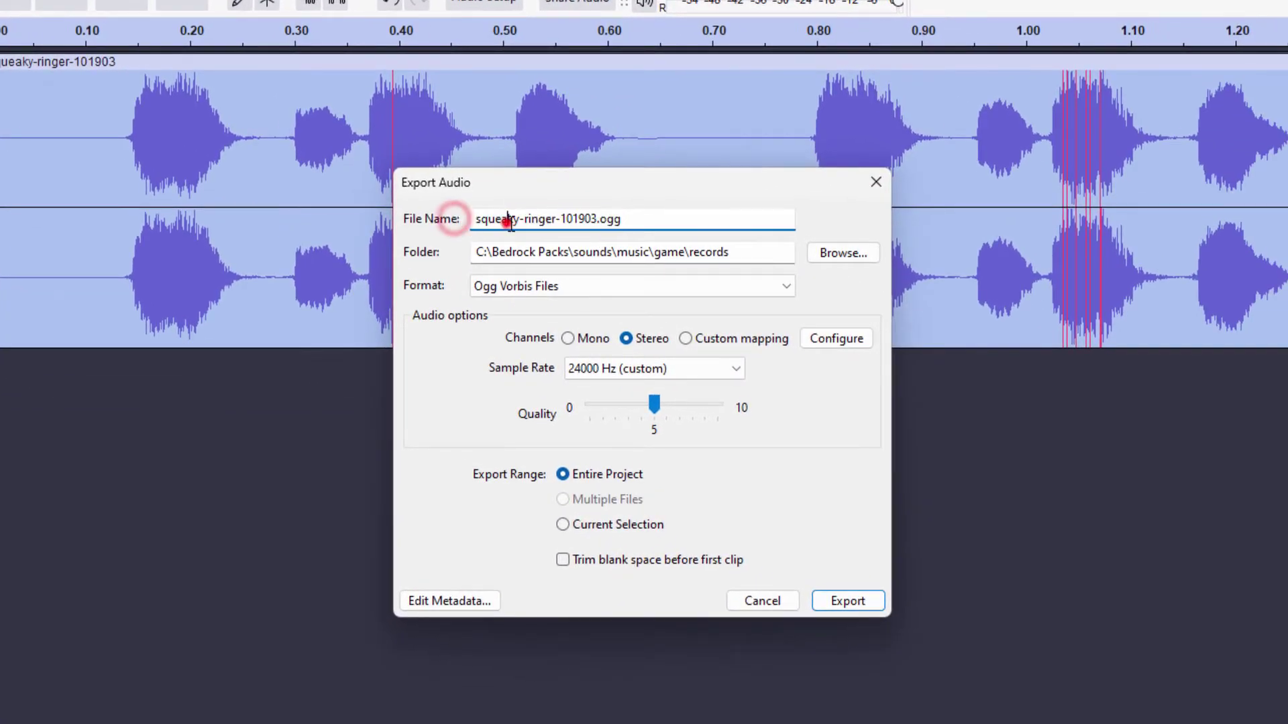
pyautogui.click(591, 219)
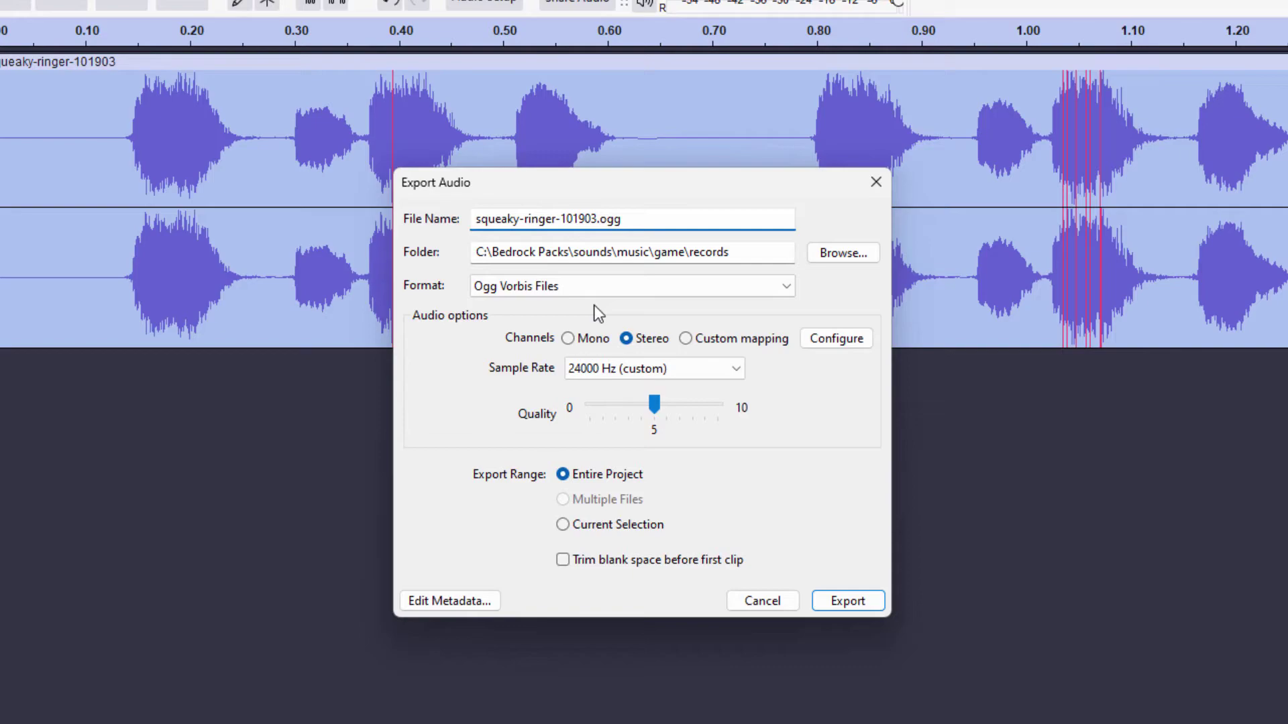
pyautogui.press('BackSpace')
pyautogui.press('BackSpace')
pyautogui.press('BackSpace')
pyautogui.press('BackSpace')
pyautogui.press('BackSpace')
pyautogui.press('BackSpace')
pyautogui.press('BackSpace')
pyautogui.press('BackSpace')
pyautogui.press('BackSpace')
pyautogui.press('BackSpace')
pyautogui.press('BackSpace')
pyautogui.press('BackSpace')
pyautogui.press('BackSpace')
pyautogui.press('BackSpace')
# Step: Set the export folder to C:\Pack\assets\minecraft\sounds\custom
pyautogui.click(597, 253)
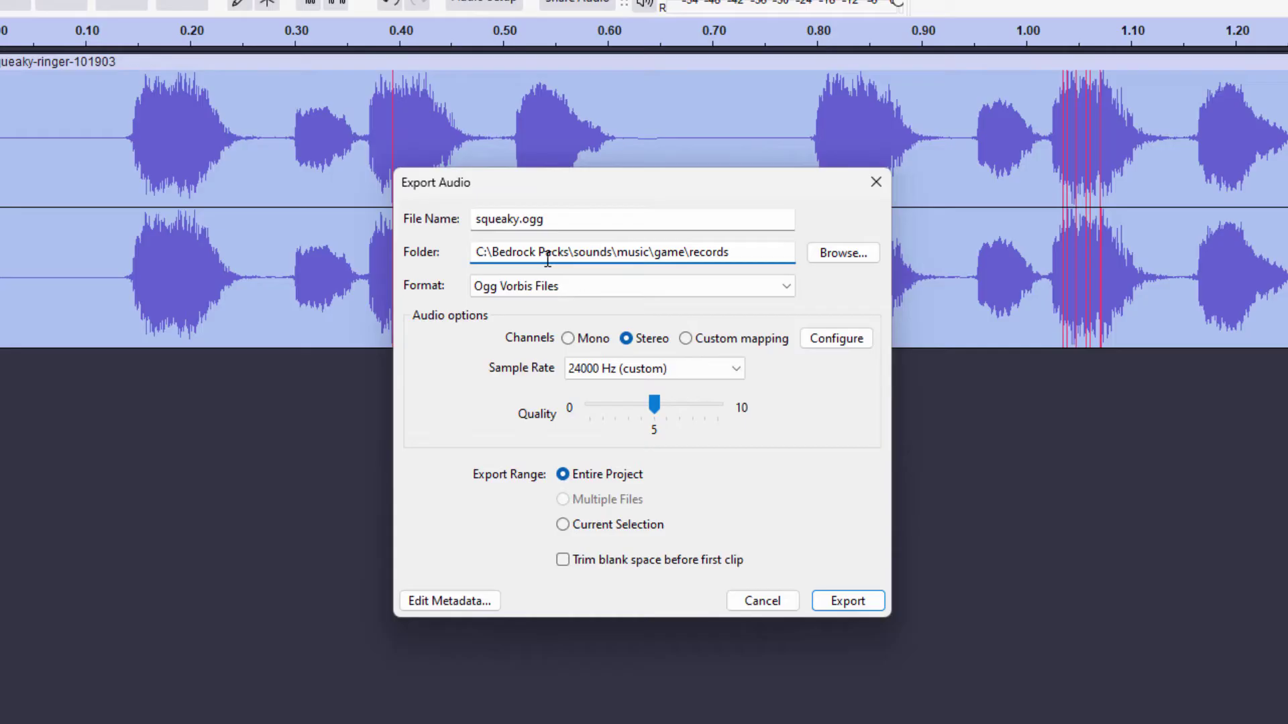
pyautogui.click(838, 254)
pyautogui.doubleClick(431, 360)
pyautogui.doubleClick(432, 360)
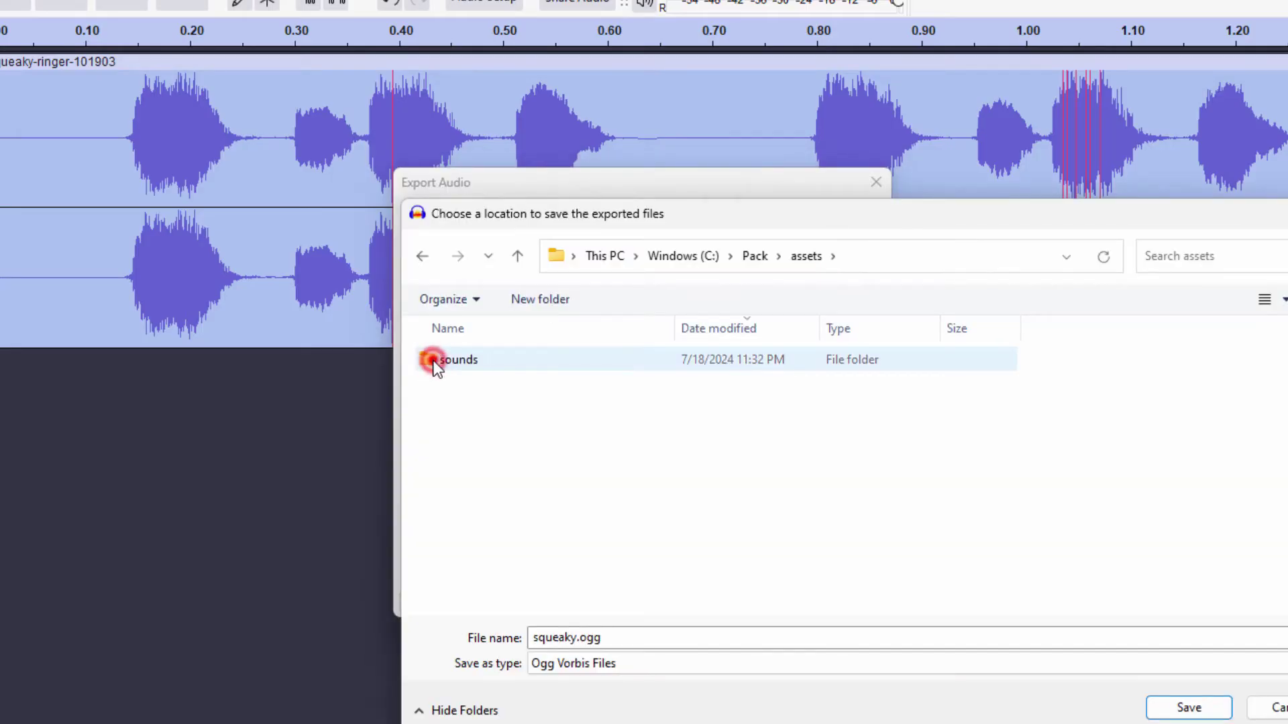
pyautogui.doubleClick(433, 361)
pyautogui.doubleClick(434, 361)
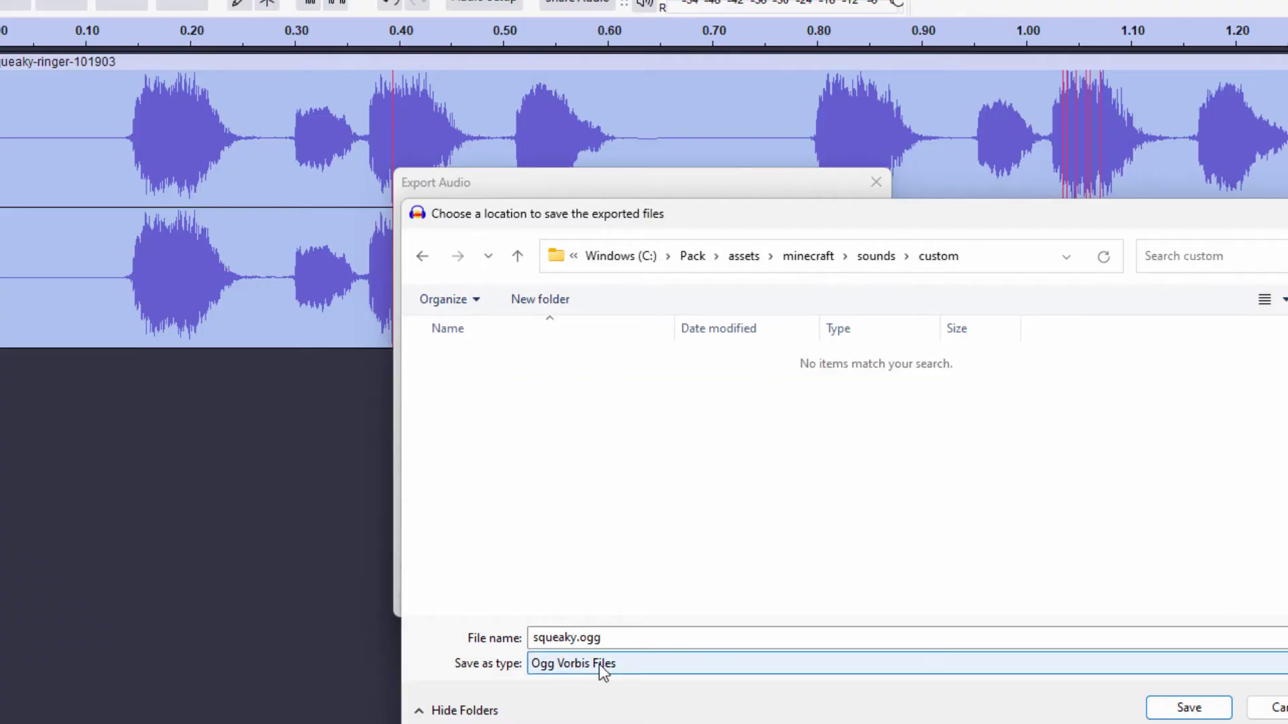
pyautogui.click(1184, 708)
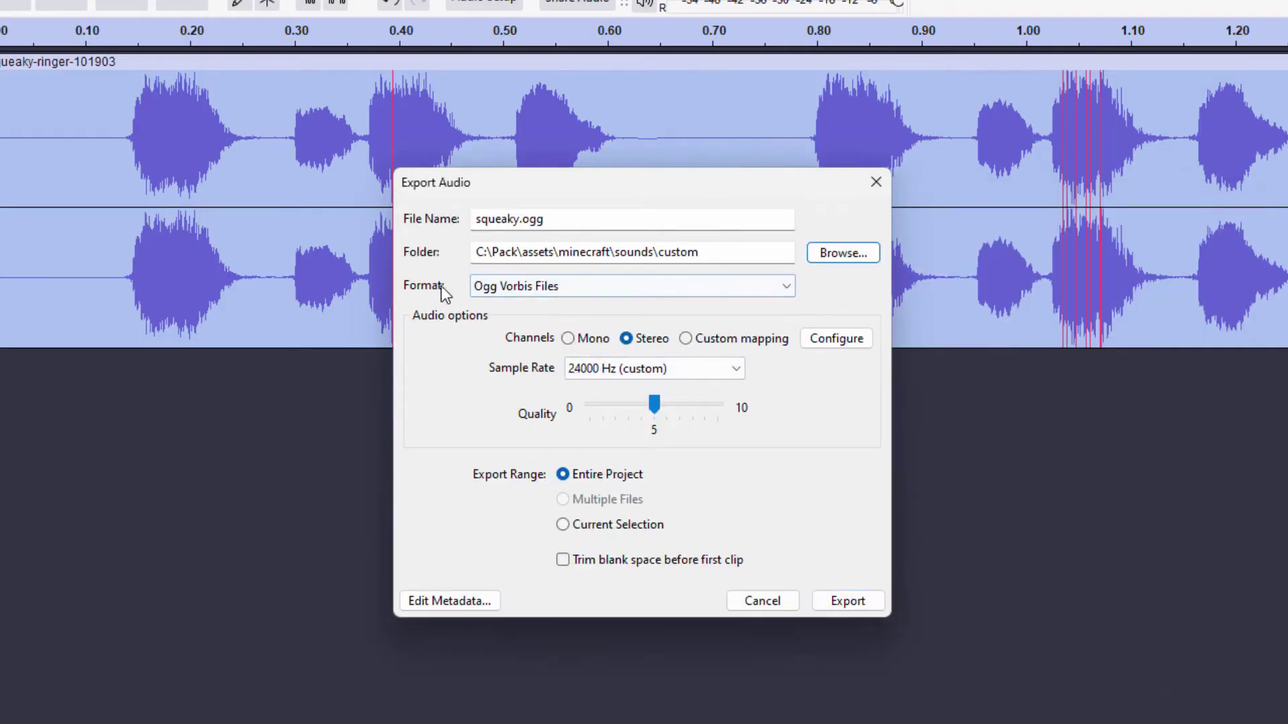
# Step: Export the track as a mono Ogg Vorbis file and close the Audacity project
pyautogui.click(544, 285)
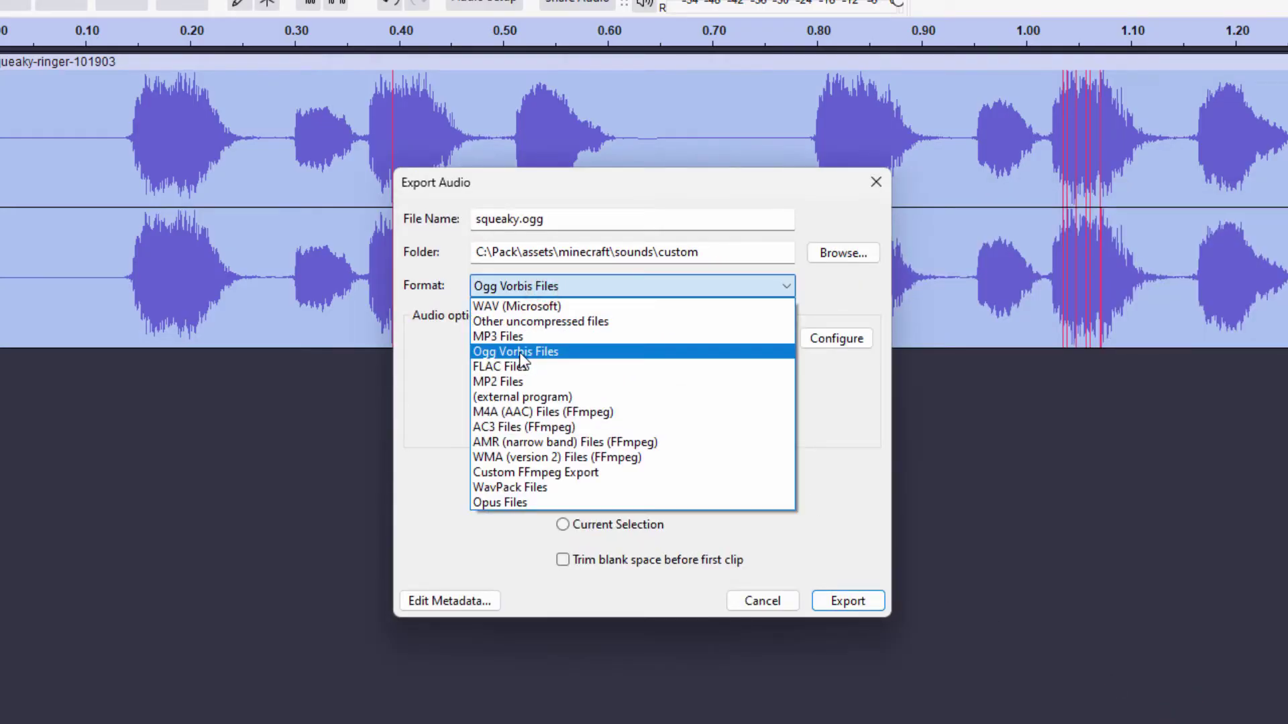
pyautogui.click(532, 350)
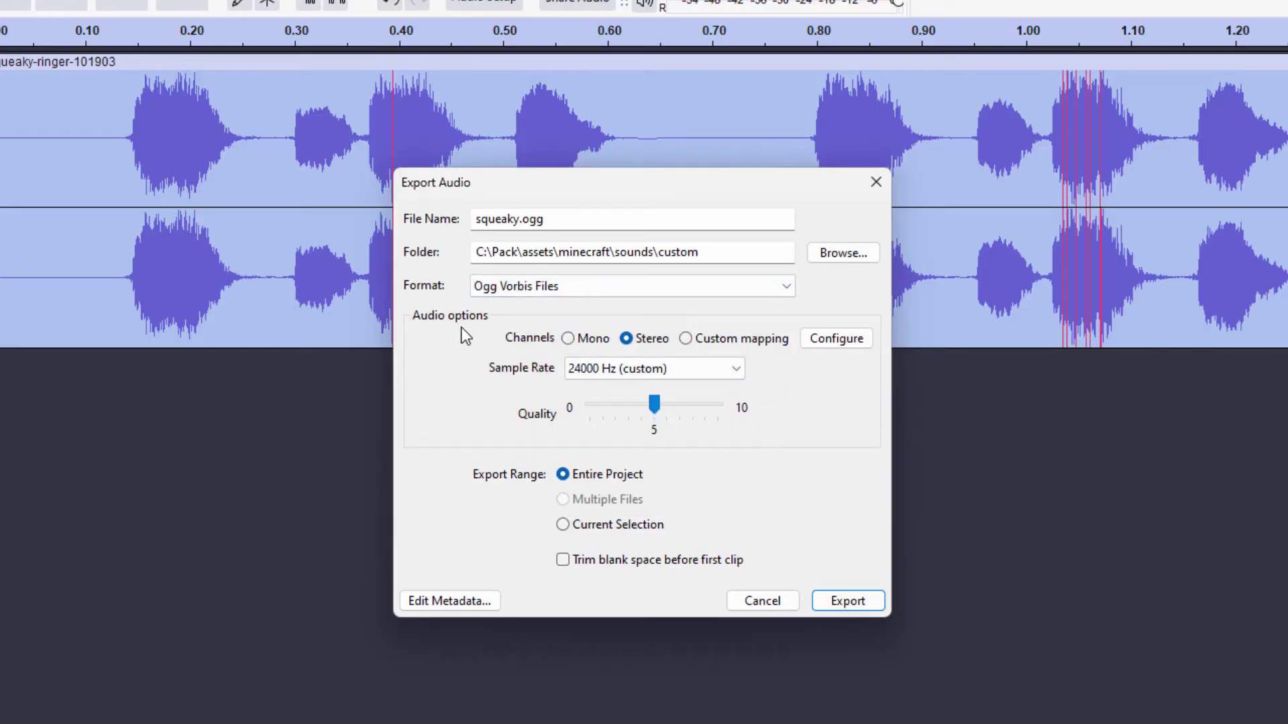
pyautogui.click(568, 340)
pyautogui.click(849, 601)
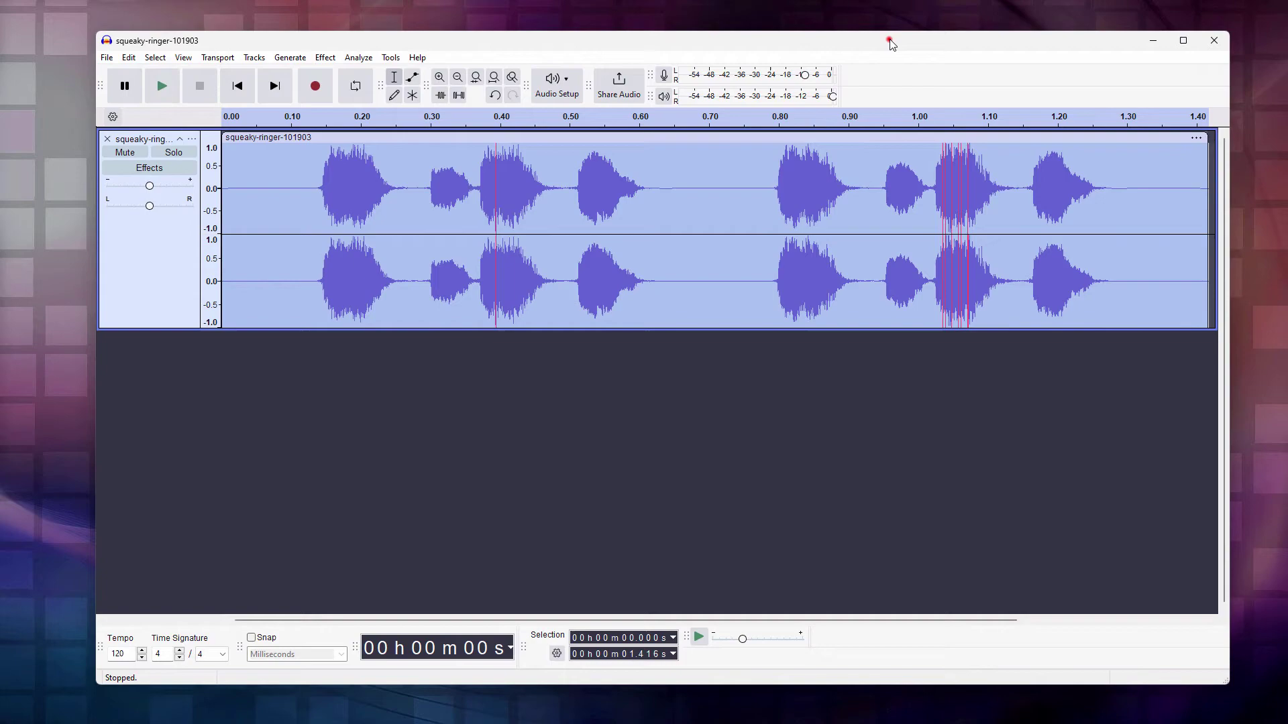
pyautogui.click(1214, 41)
pyautogui.click(690, 361)
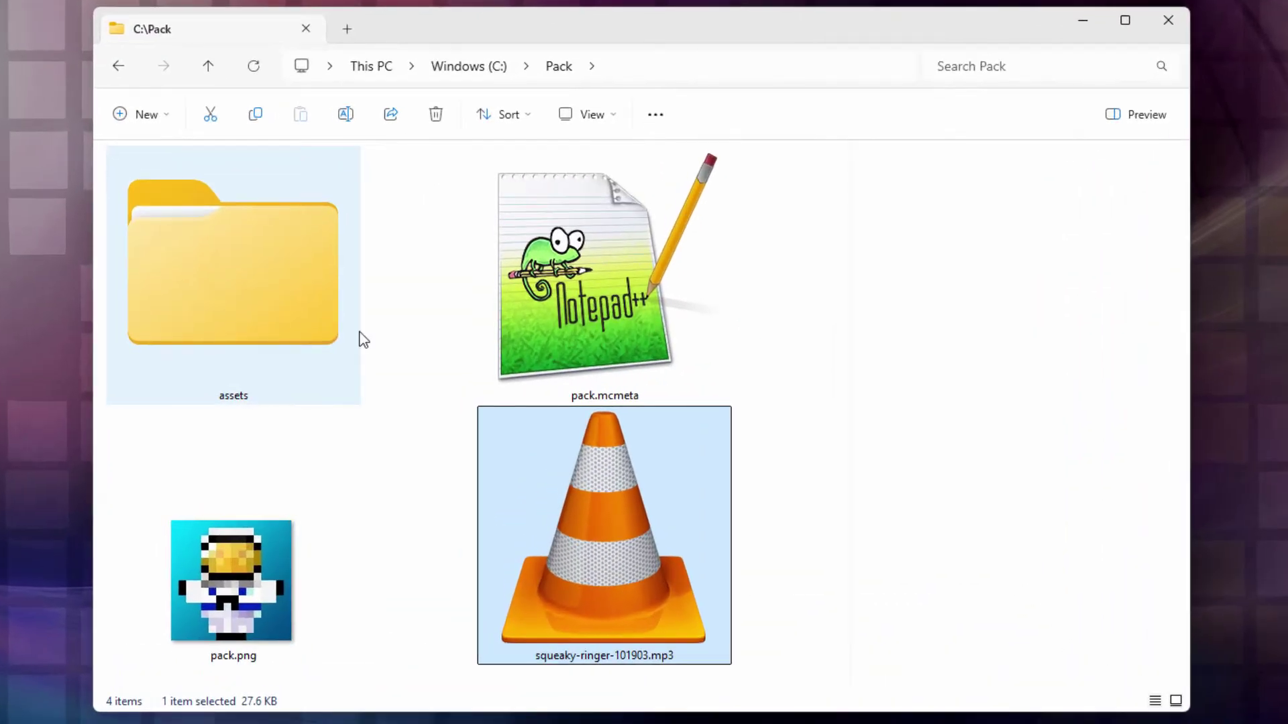
# Step: Check for the exported squeaky.ogg in assets/minecraft/sounds/custom, and return to the Pack folder
pyautogui.doubleClick(301, 313)
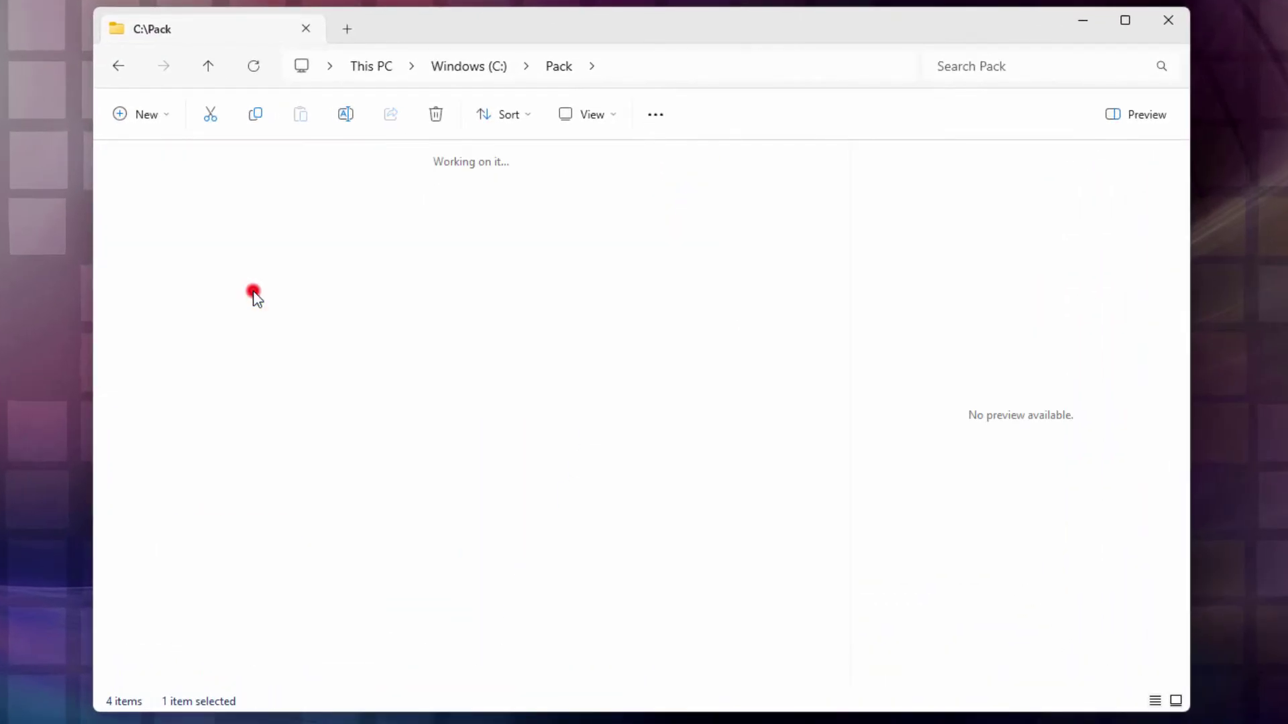
pyautogui.doubleClick(227, 280)
pyautogui.doubleClick(133, 181)
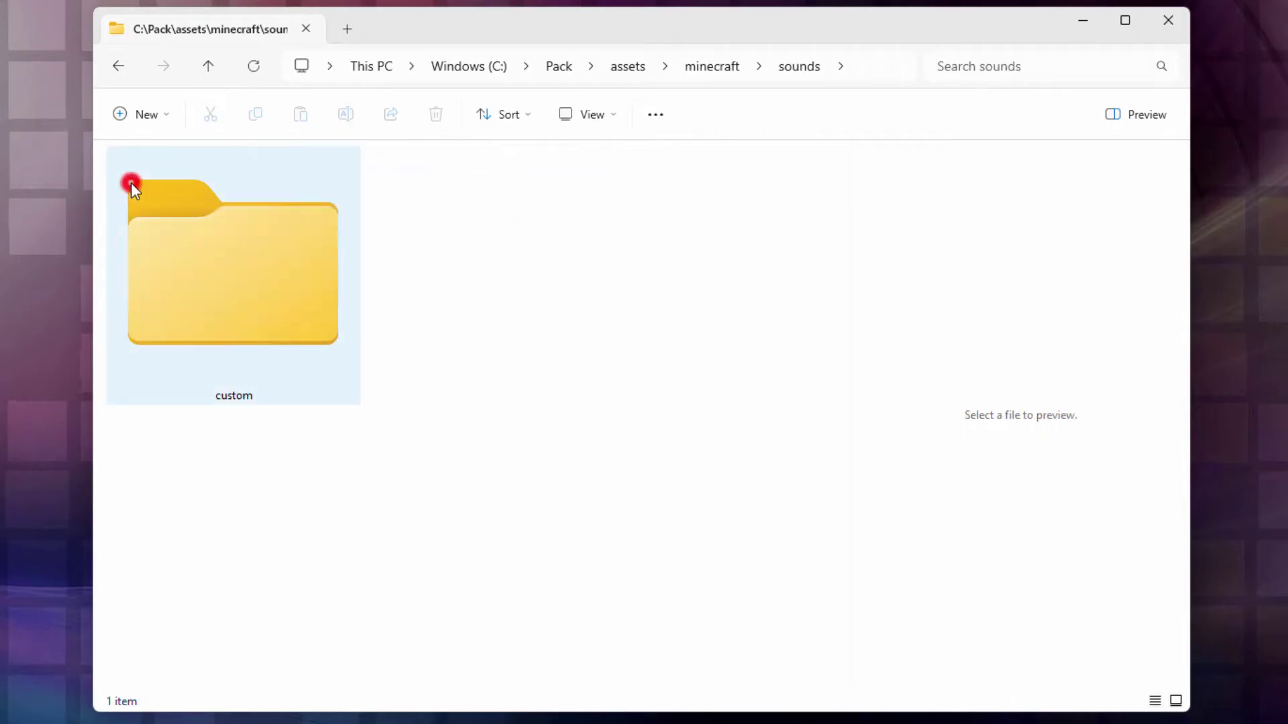
pyautogui.click(131, 183)
pyautogui.doubleClick(153, 236)
pyautogui.click(159, 184)
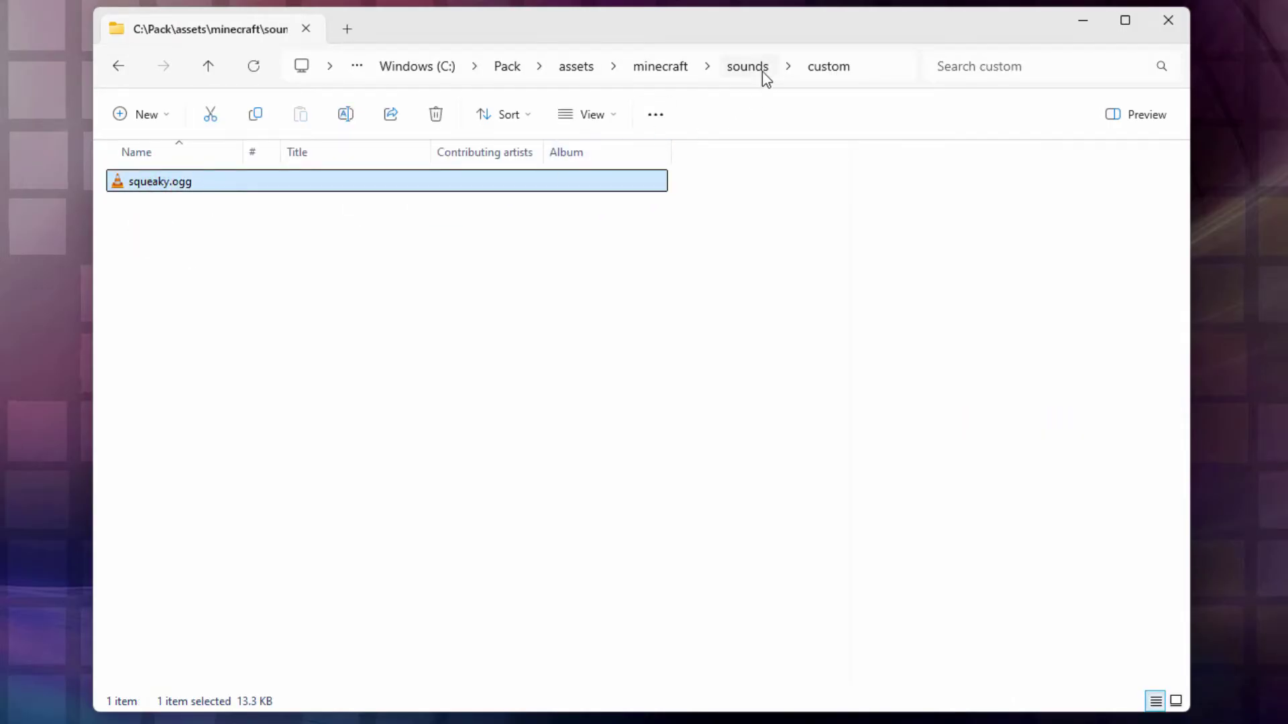
pyautogui.click(507, 66)
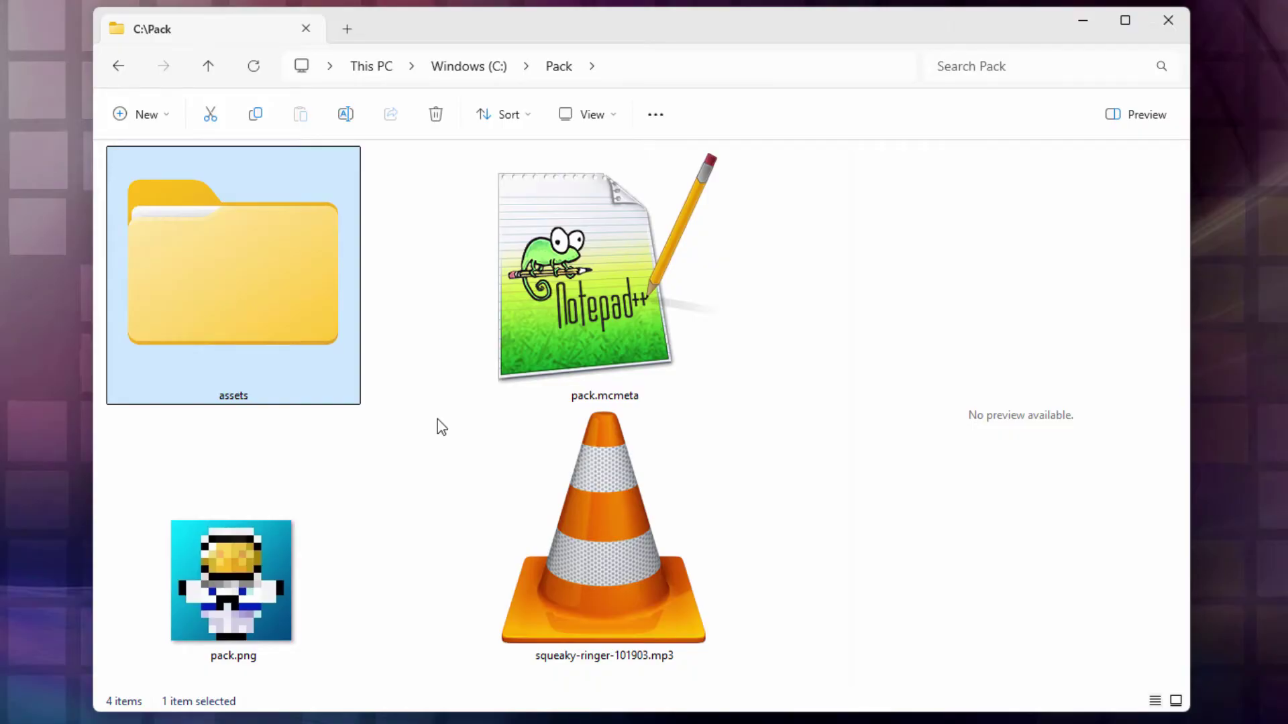
# Step: Open sounds.json from the assets/minecraft folder in Notepad++ and review its code and file location
pyautogui.doubleClick(243, 298)
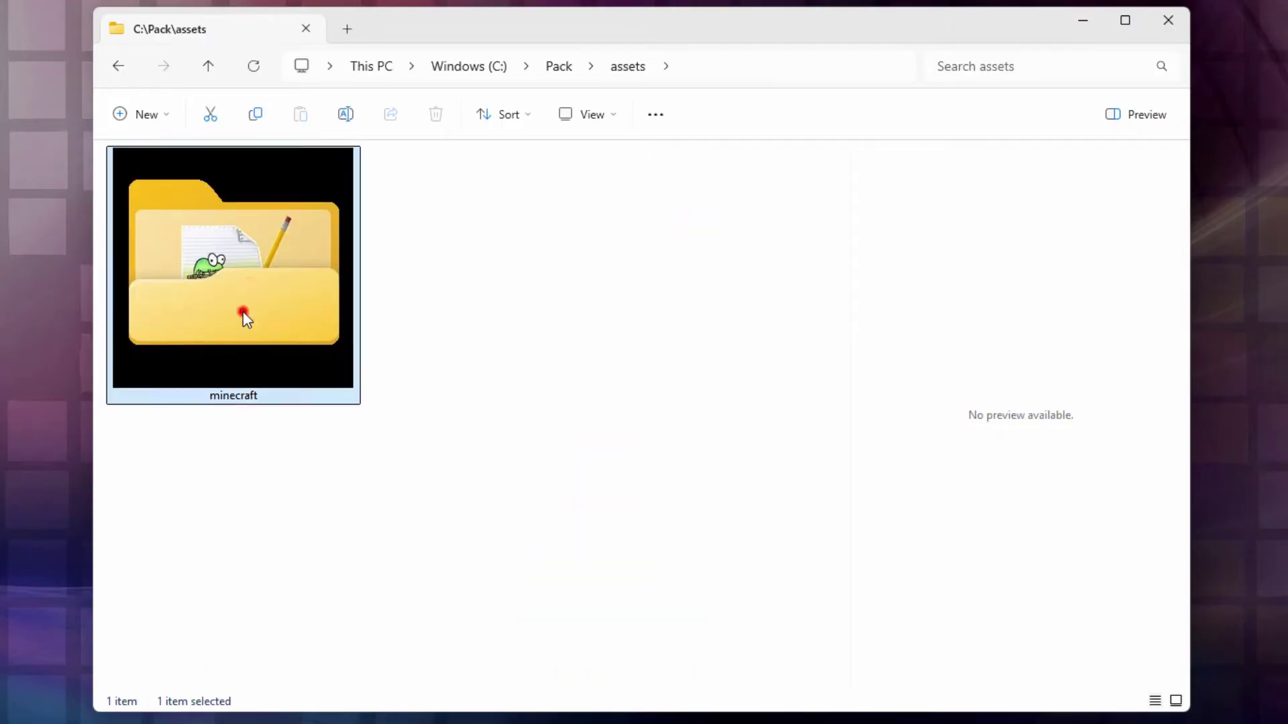
pyautogui.doubleClick(243, 311)
pyautogui.click(134, 210)
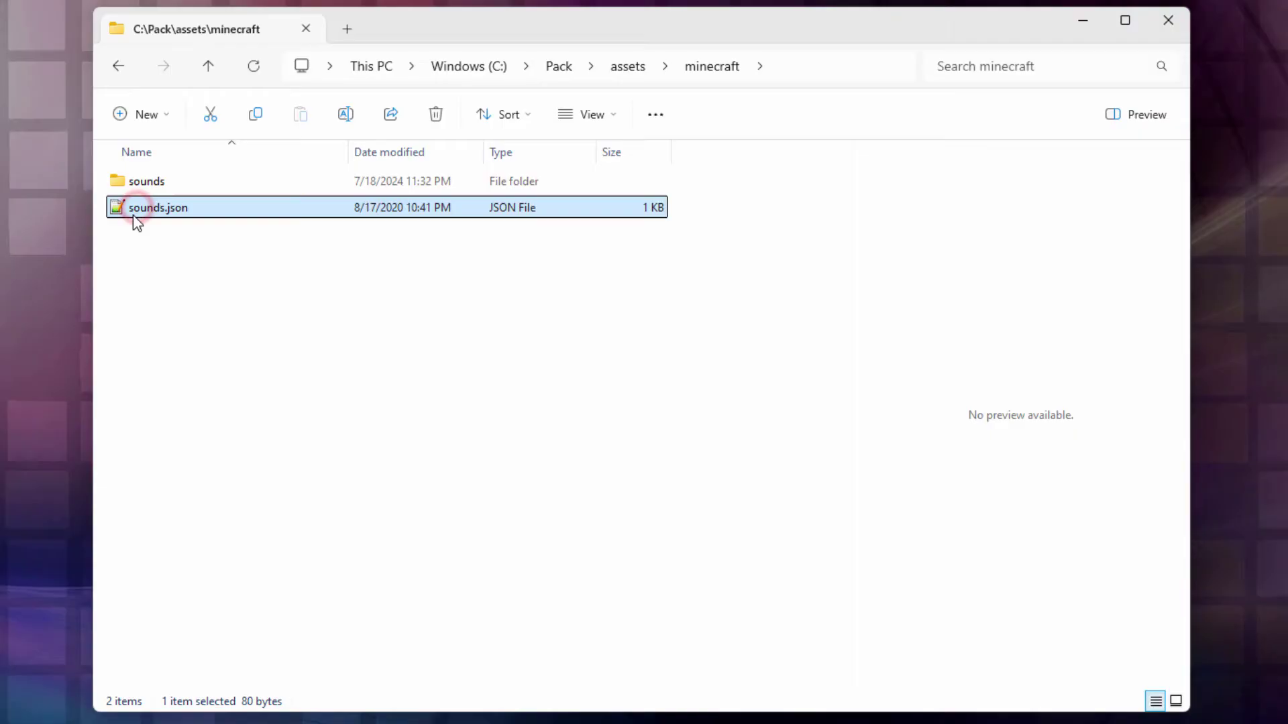
pyautogui.doubleClick(134, 210)
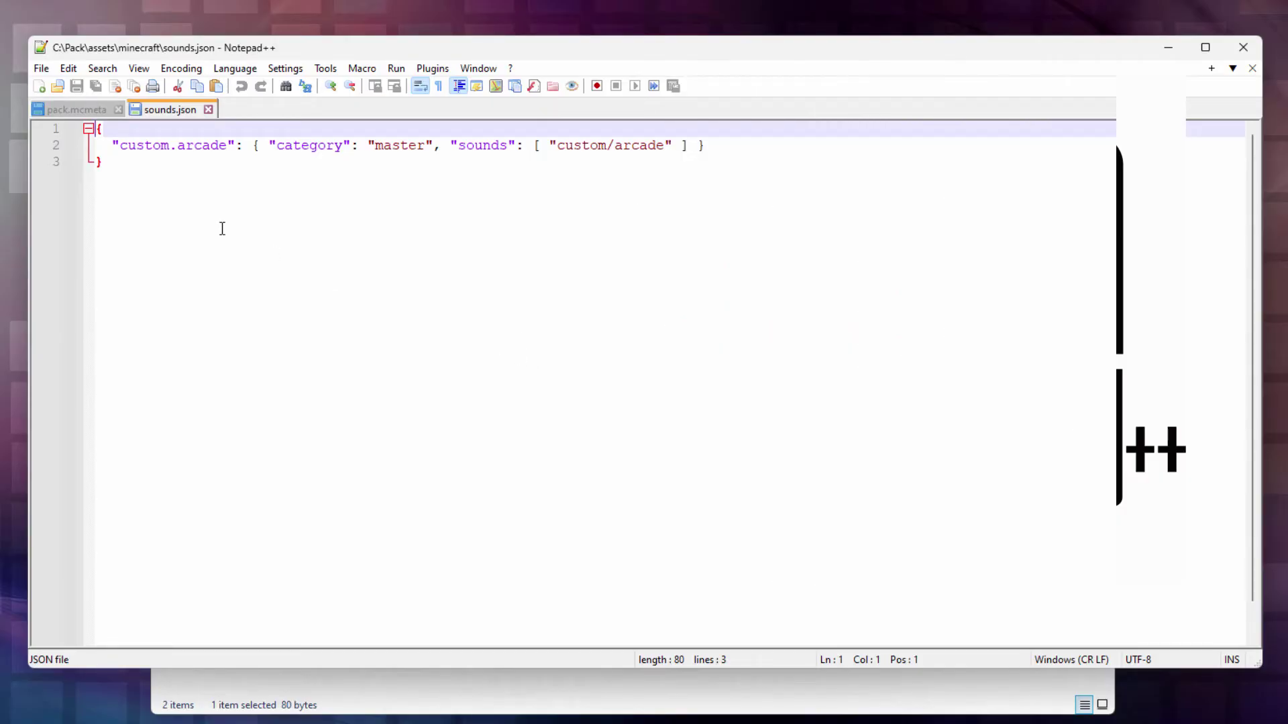
pyautogui.moveTo(109, 162); pyautogui.dragTo(95, 140)
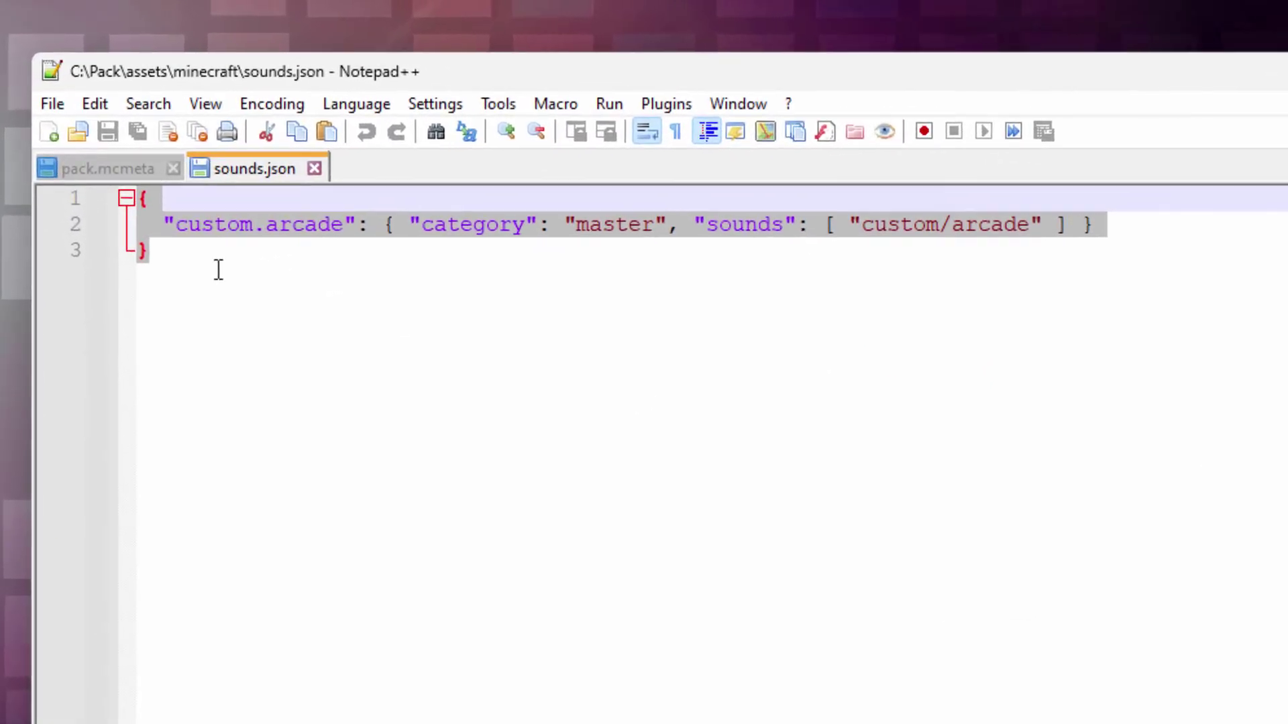
pyautogui.click(202, 238)
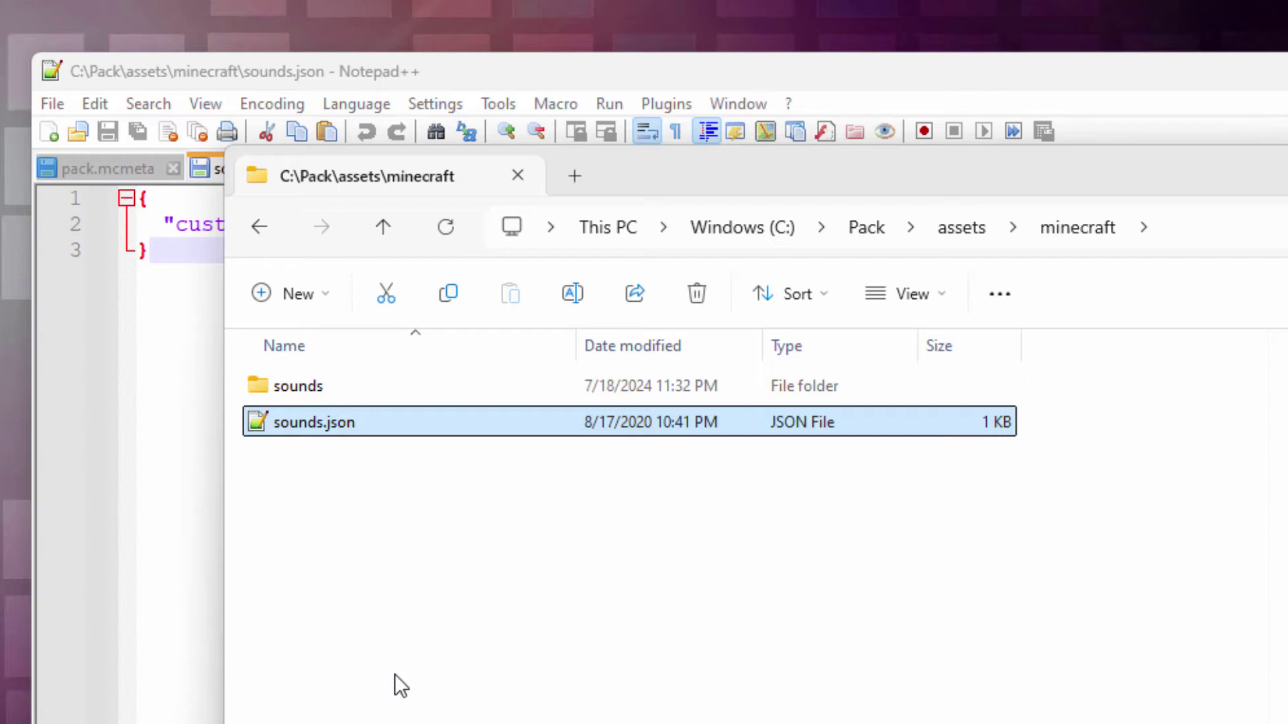
pyautogui.click(1100, 88)
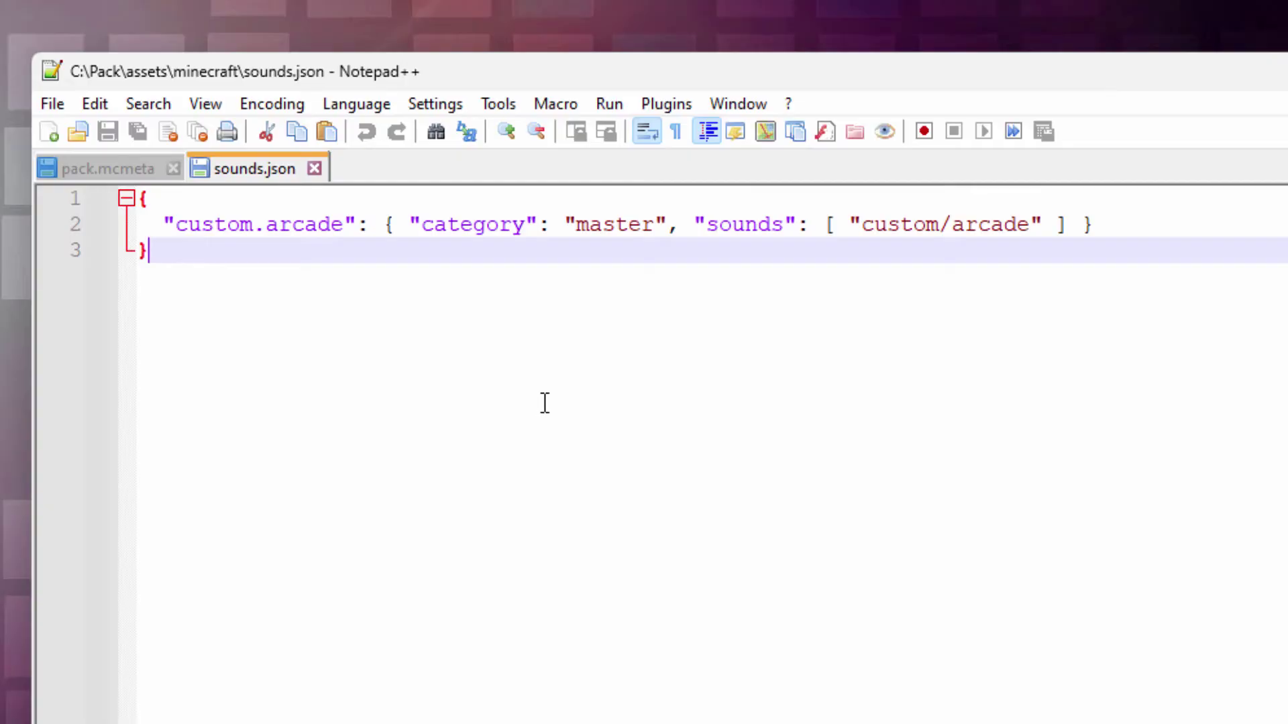
# Step: Replace "arcade" with "squeeky" in the sound event name "custom.arcade" in sounds.json
pyautogui.press('Up')
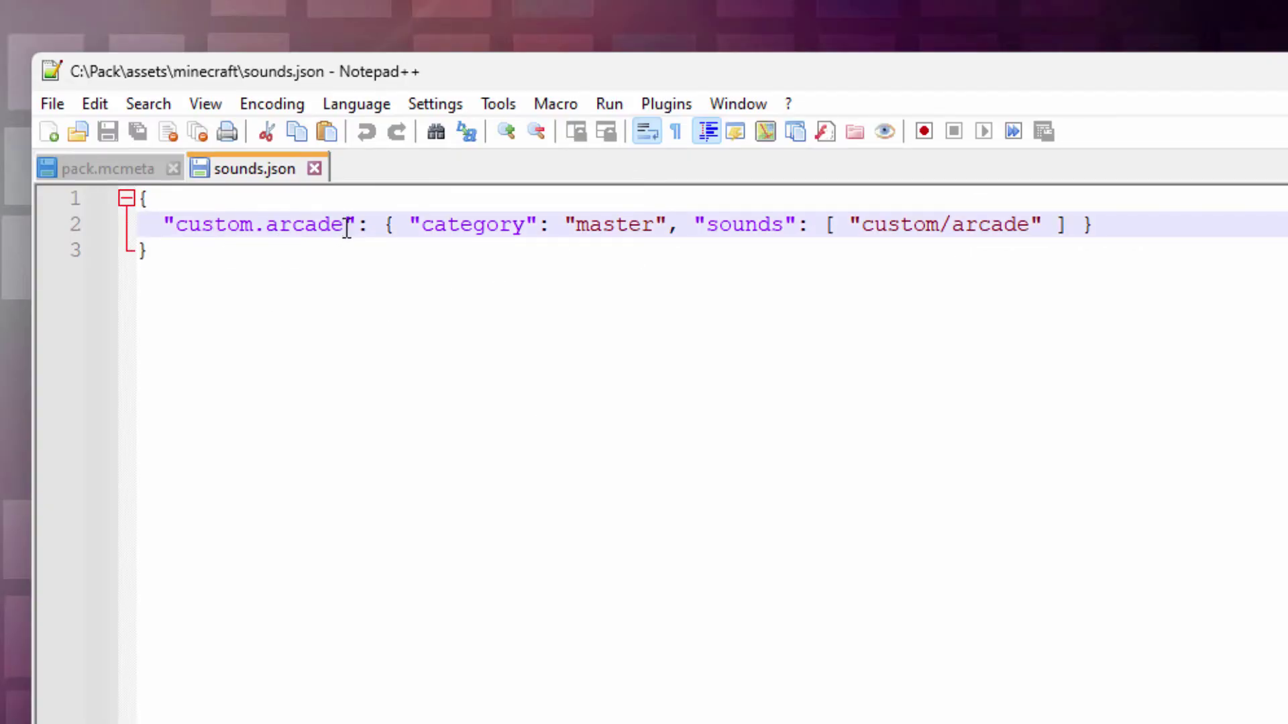
pyautogui.moveTo(344, 224); pyautogui.dragTo(175, 224)
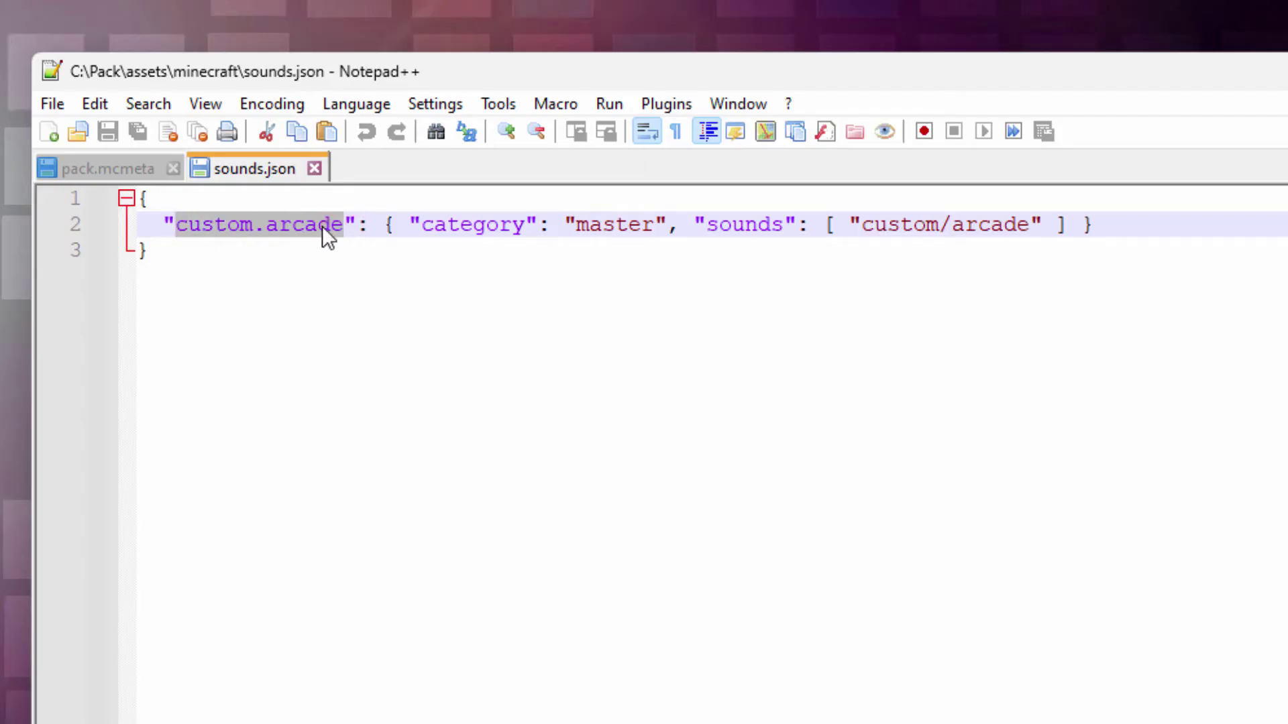
pyautogui.click(323, 226)
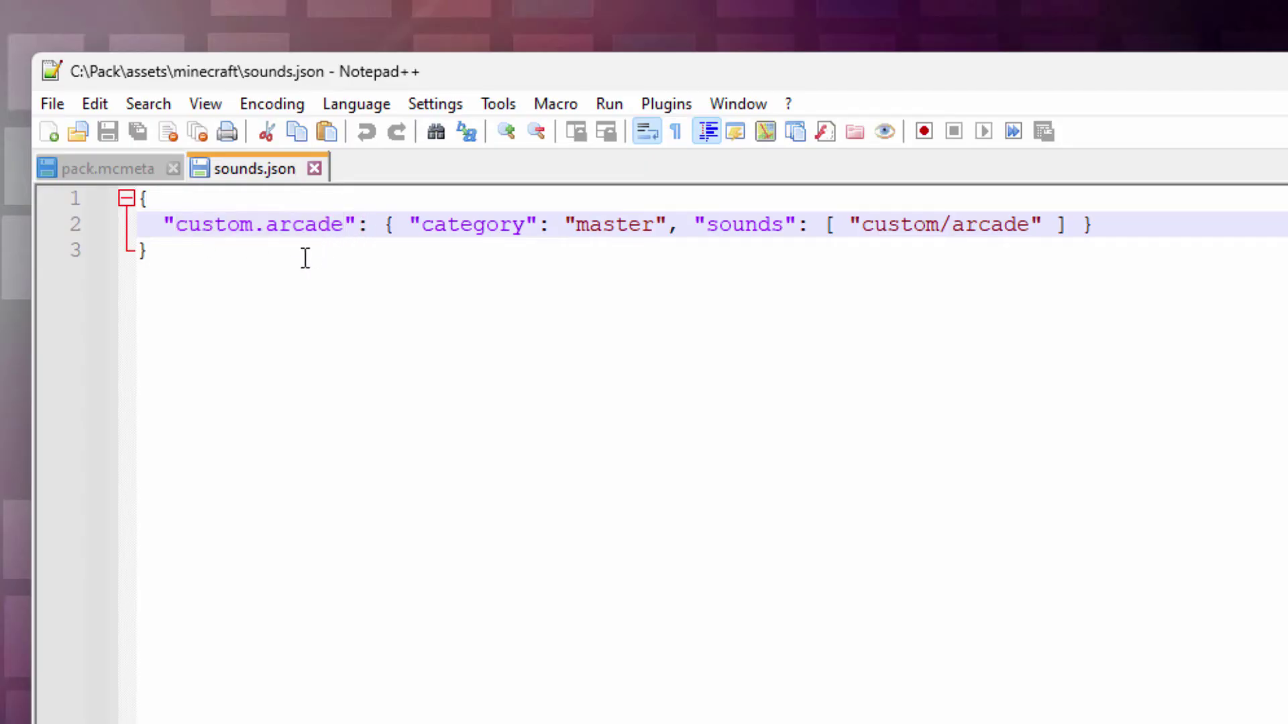
pyautogui.doubleClick(211, 224)
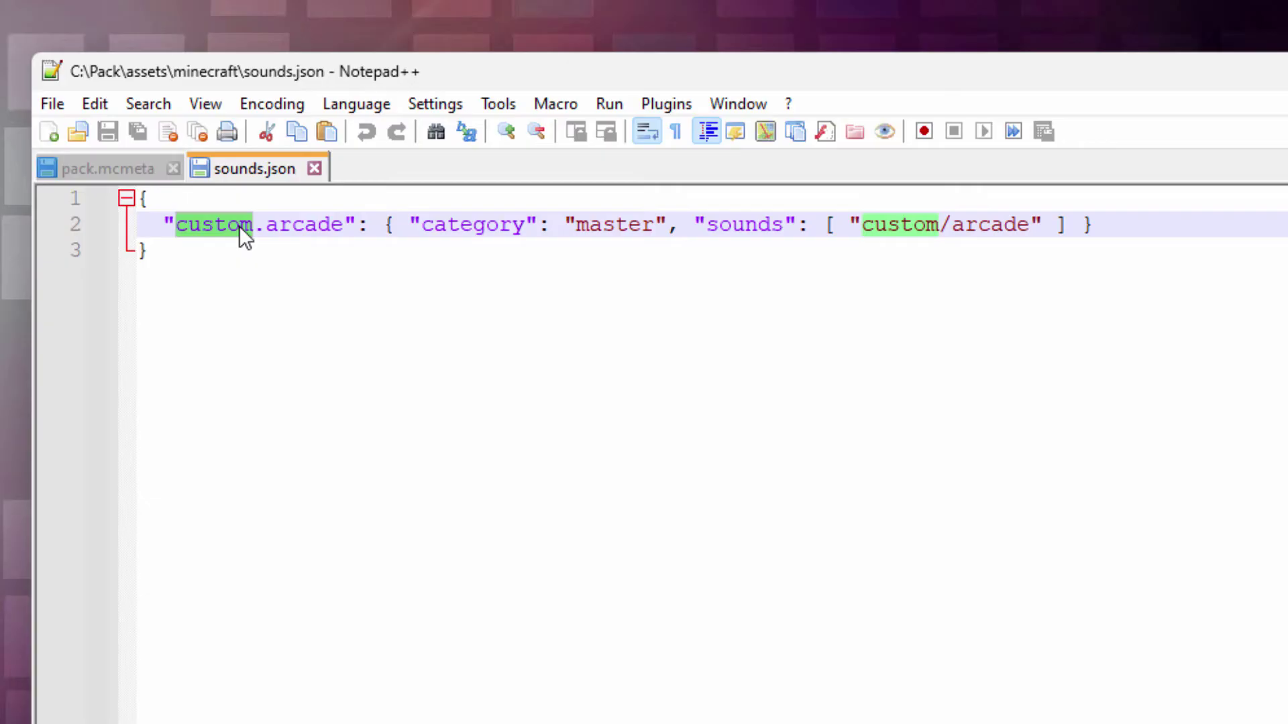
pyautogui.click(319, 230)
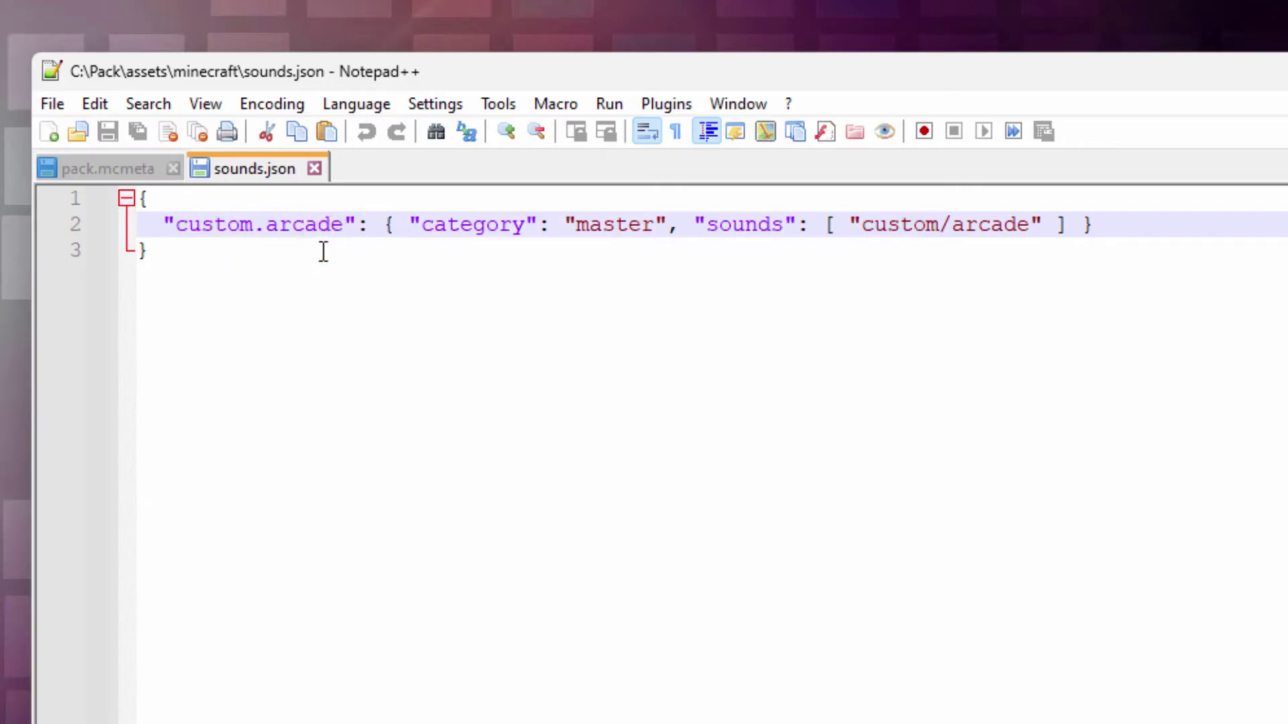
pyautogui.doubleClick(308, 228)
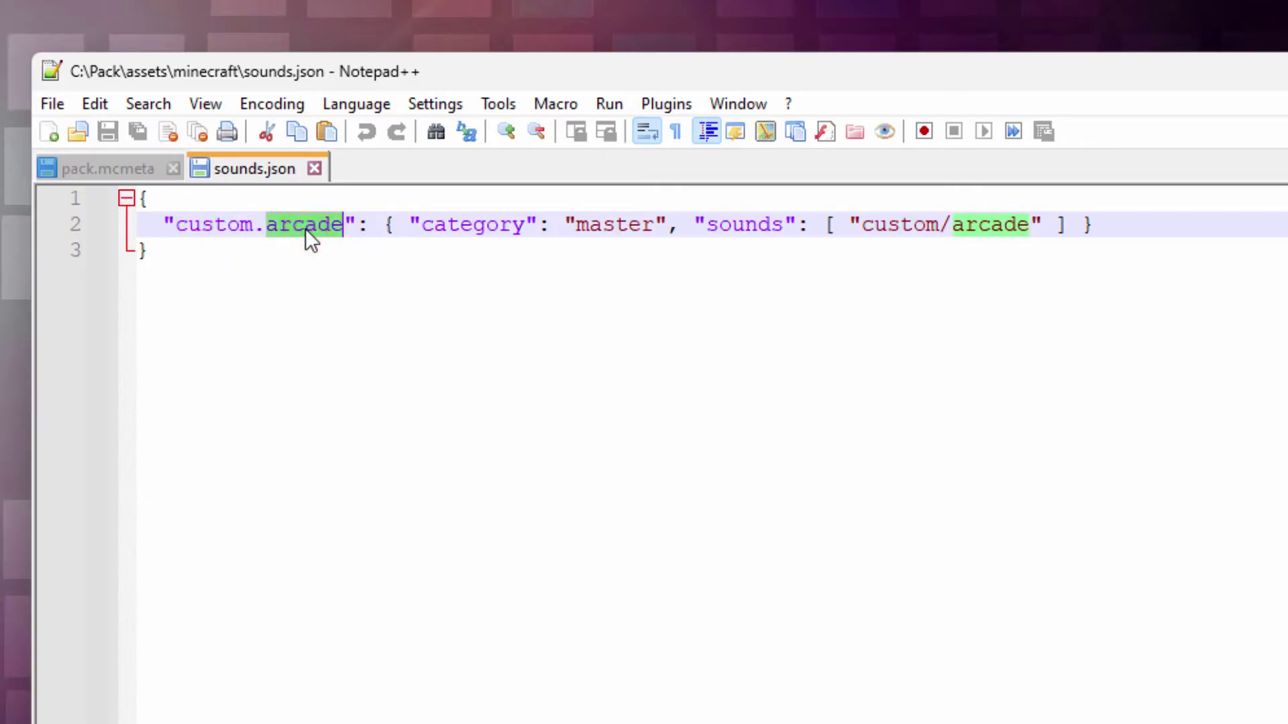
pyautogui.write('squeeky')
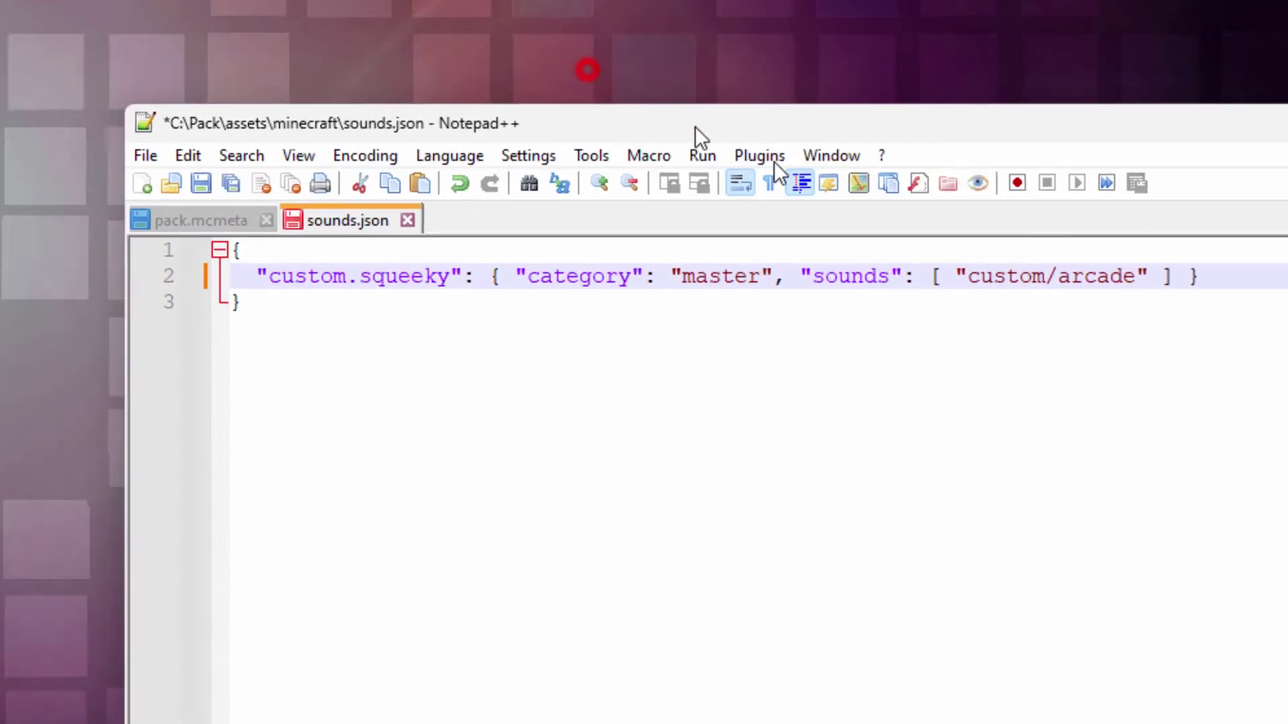
# Step: Check the OGG file's name in the sounds/custom folder and correct the sound event name to "custom.squeaky"
pyautogui.moveTo(695, 126); pyautogui.dragTo(1046, 255)
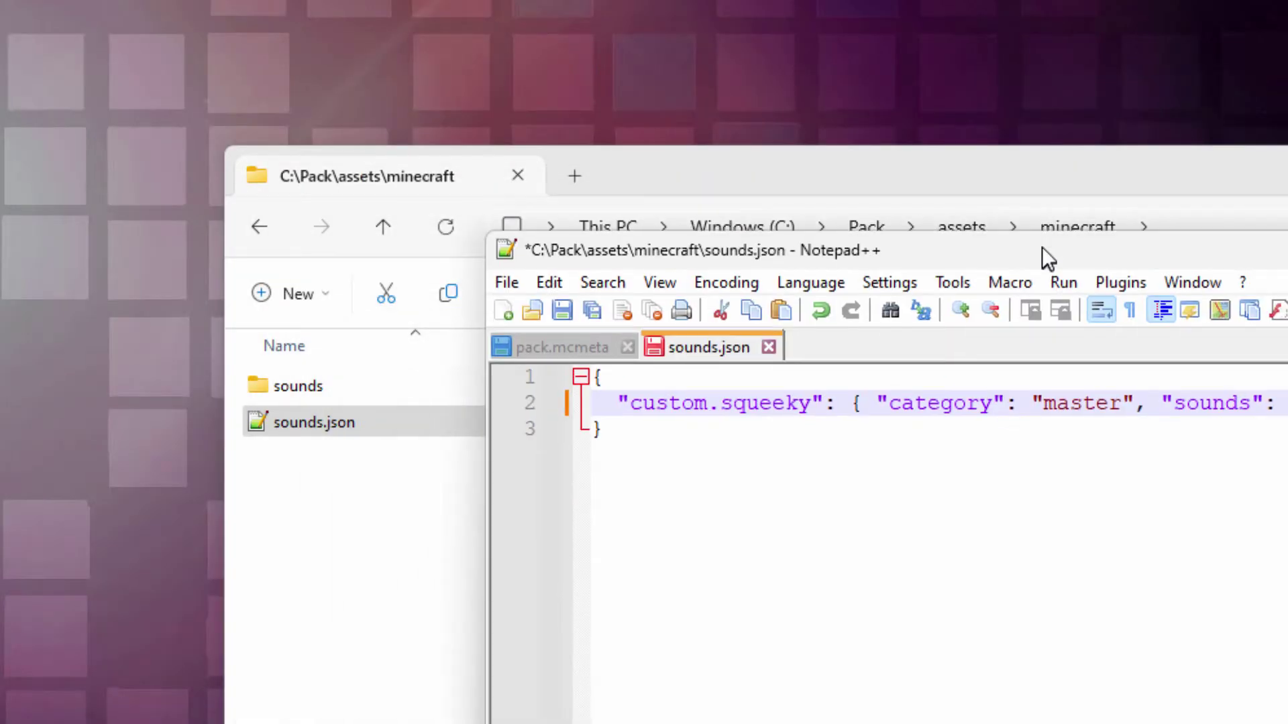
pyautogui.doubleClick(295, 382)
pyautogui.doubleClick(369, 475)
pyautogui.hotkey('alt', 'Tab')
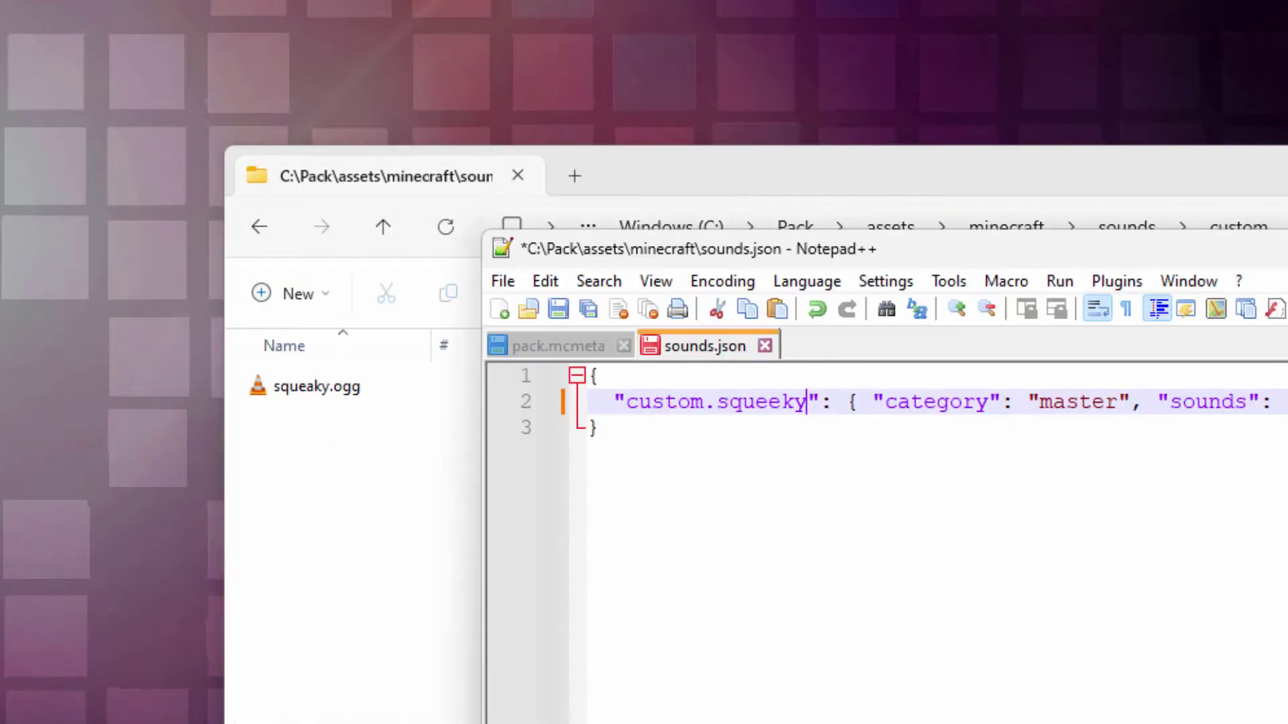
pyautogui.click(778, 402)
pyautogui.press('BackSpace')
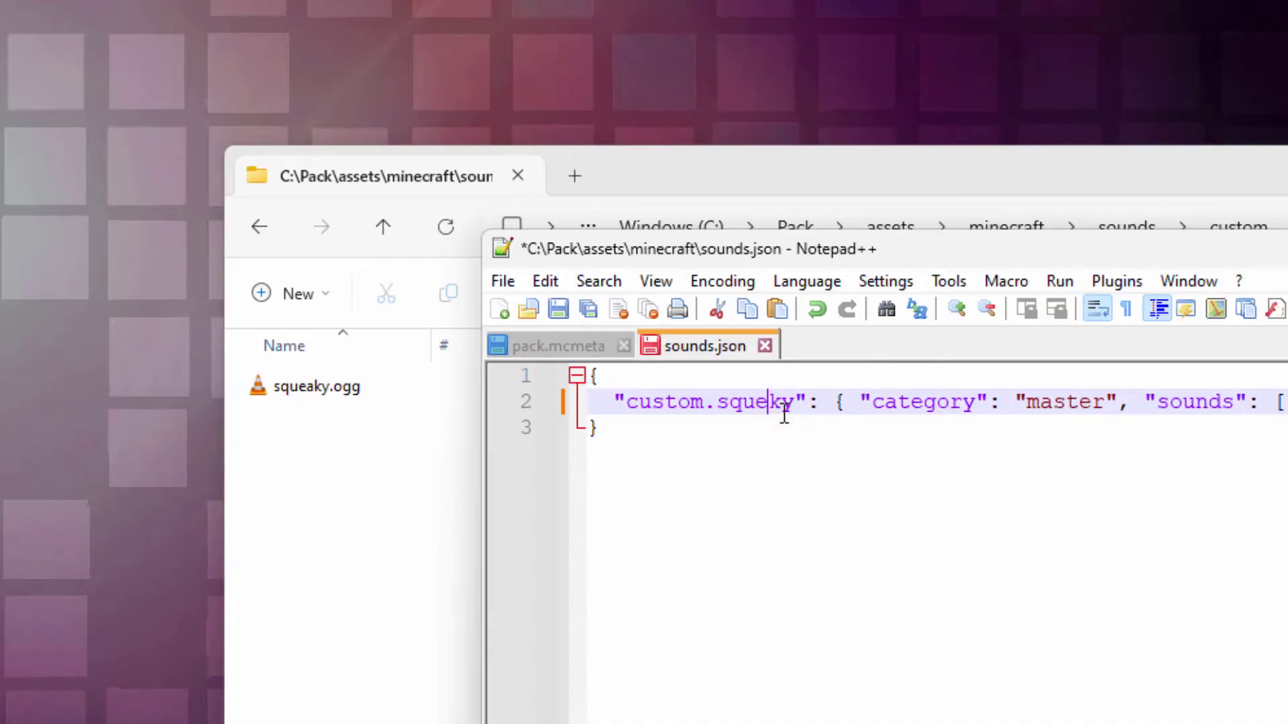
pyautogui.write('a')
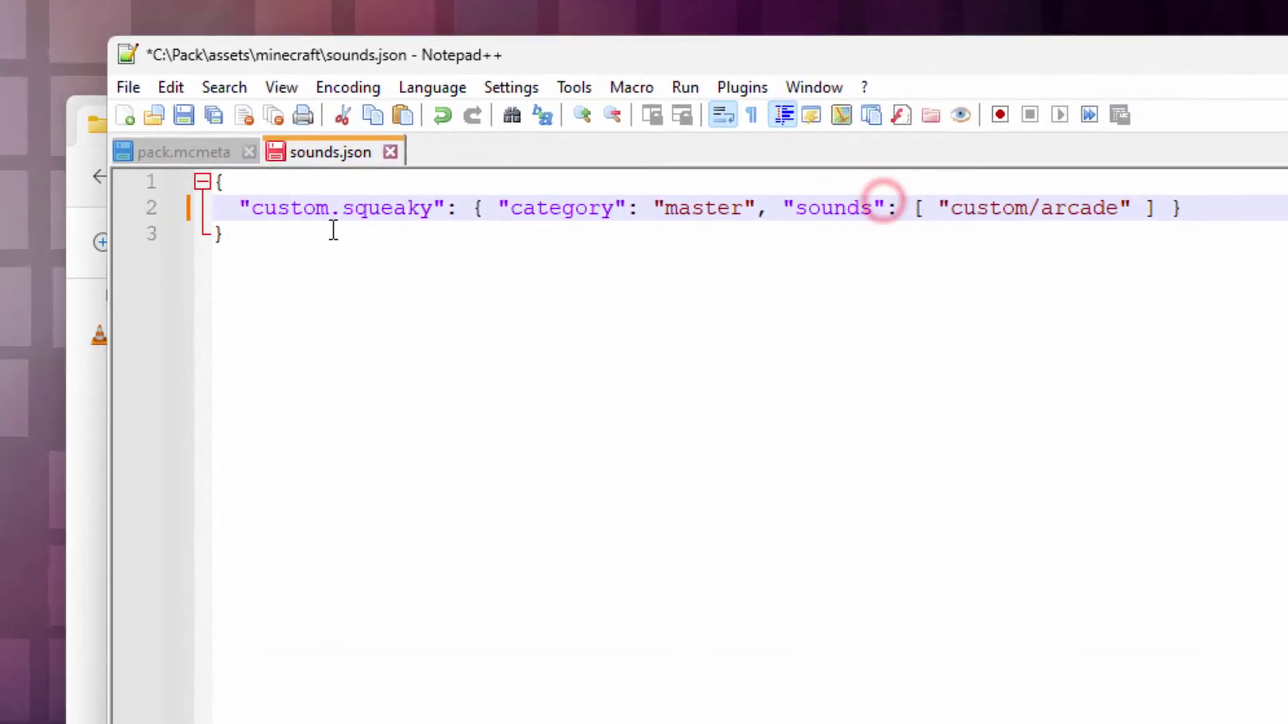
# Step: Copy "squeaky" from the sound event name and replace "arcade" with it, making the sound path "custom/squeaky"
pyautogui.click(282, 222)
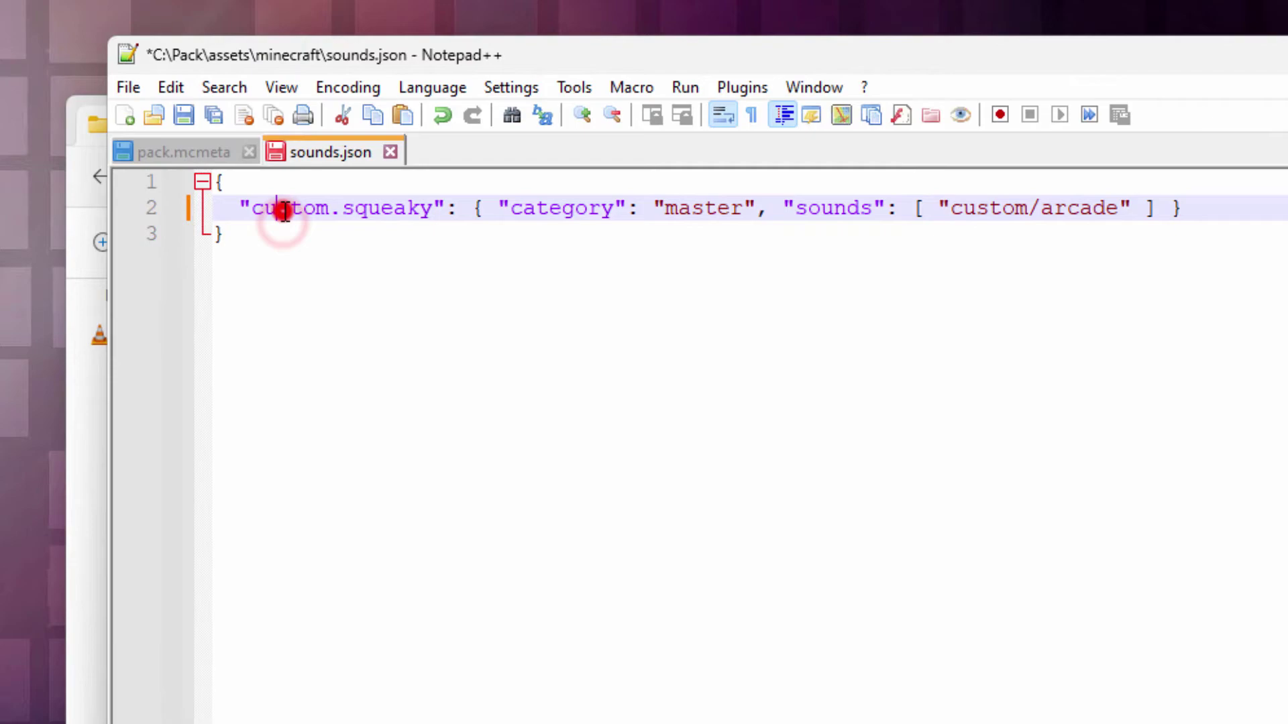
pyautogui.doubleClick(276, 213)
pyautogui.doubleClick(387, 212)
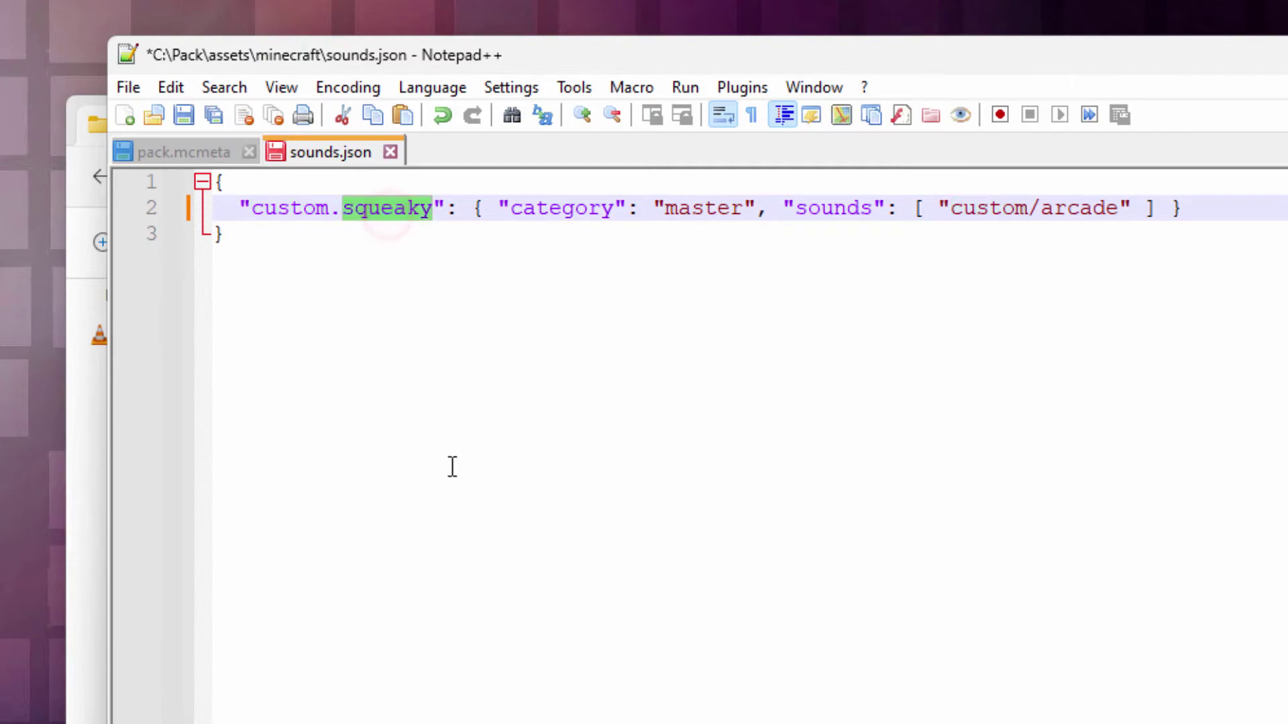
pyautogui.rightClick(384, 211)
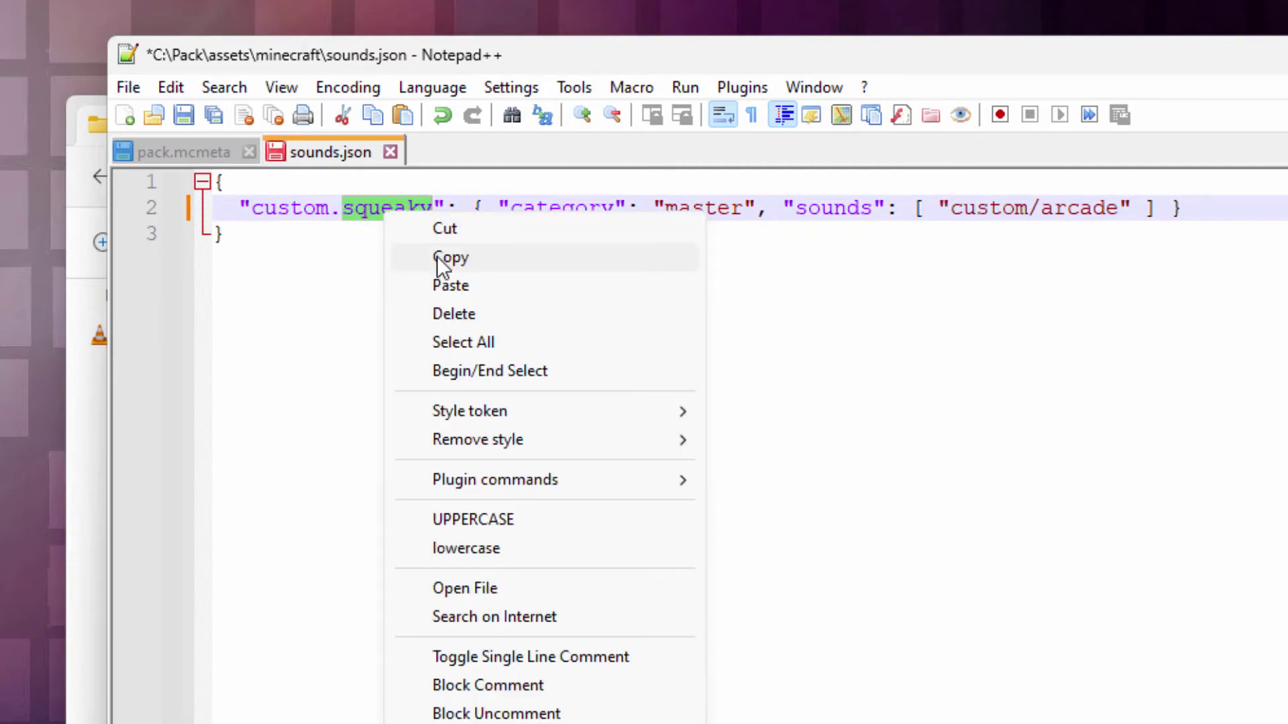
pyautogui.click(440, 257)
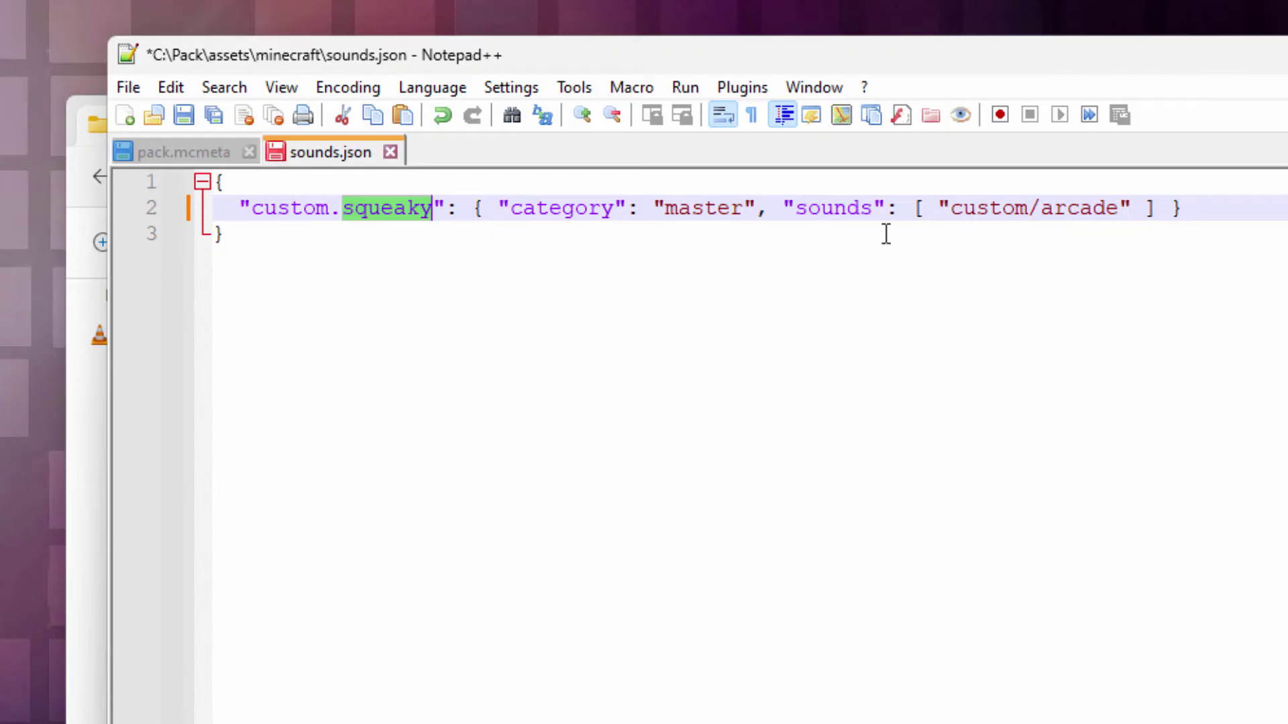
pyautogui.click(698, 215)
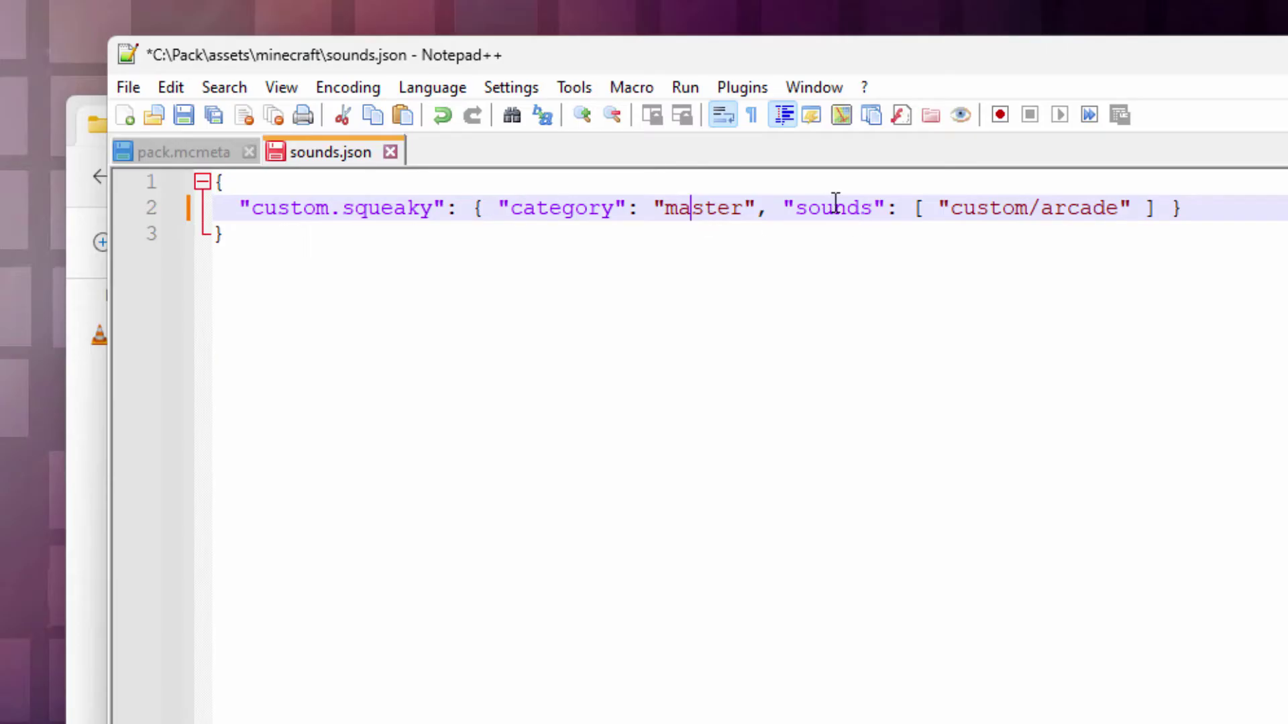
pyautogui.doubleClick(1081, 210)
pyautogui.rightClick(1082, 218)
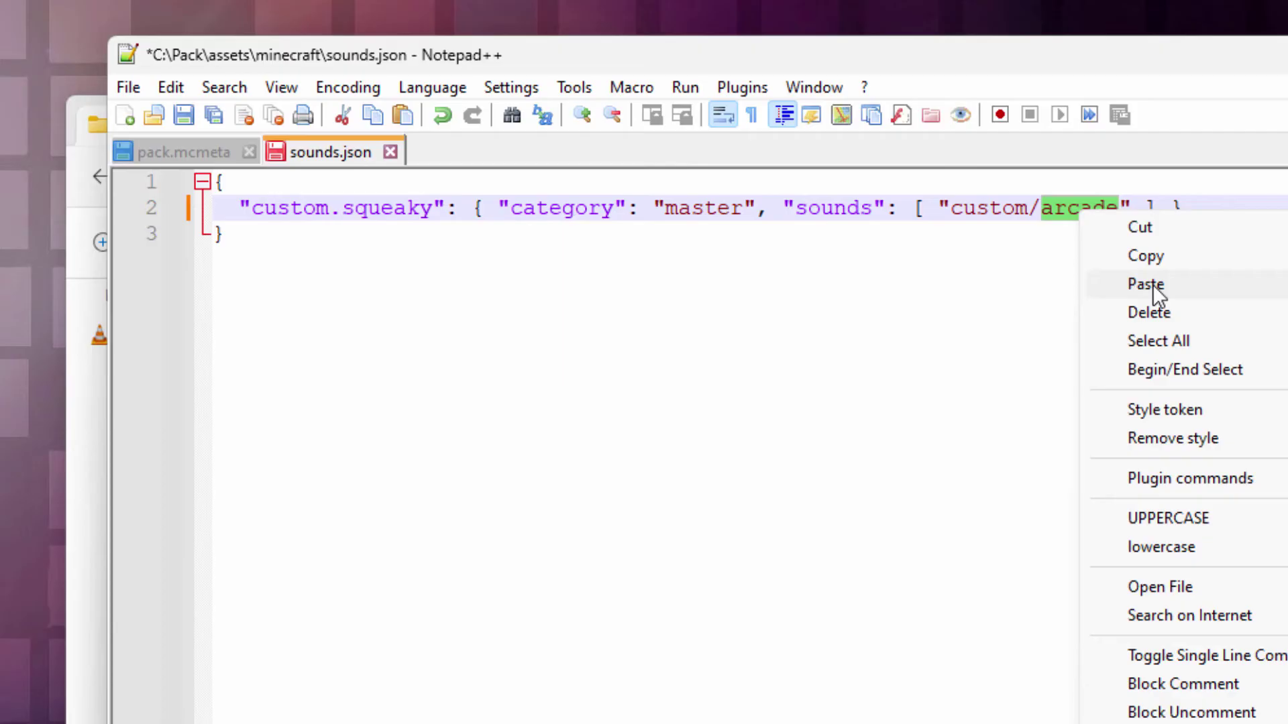
pyautogui.click(1149, 284)
pyautogui.click(1082, 208)
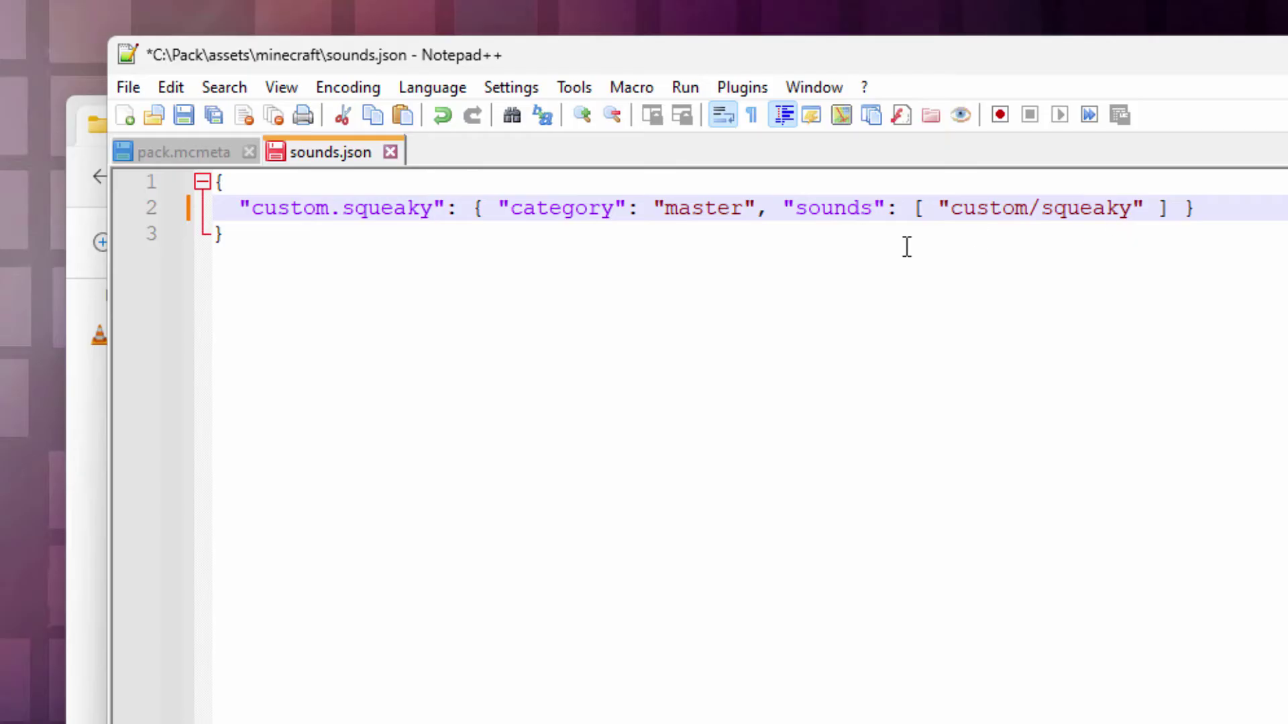
# Step: Review the event name, sound path and category in sounds.json, and save the file
pyautogui.moveTo(432, 208); pyautogui.dragTo(252, 212)
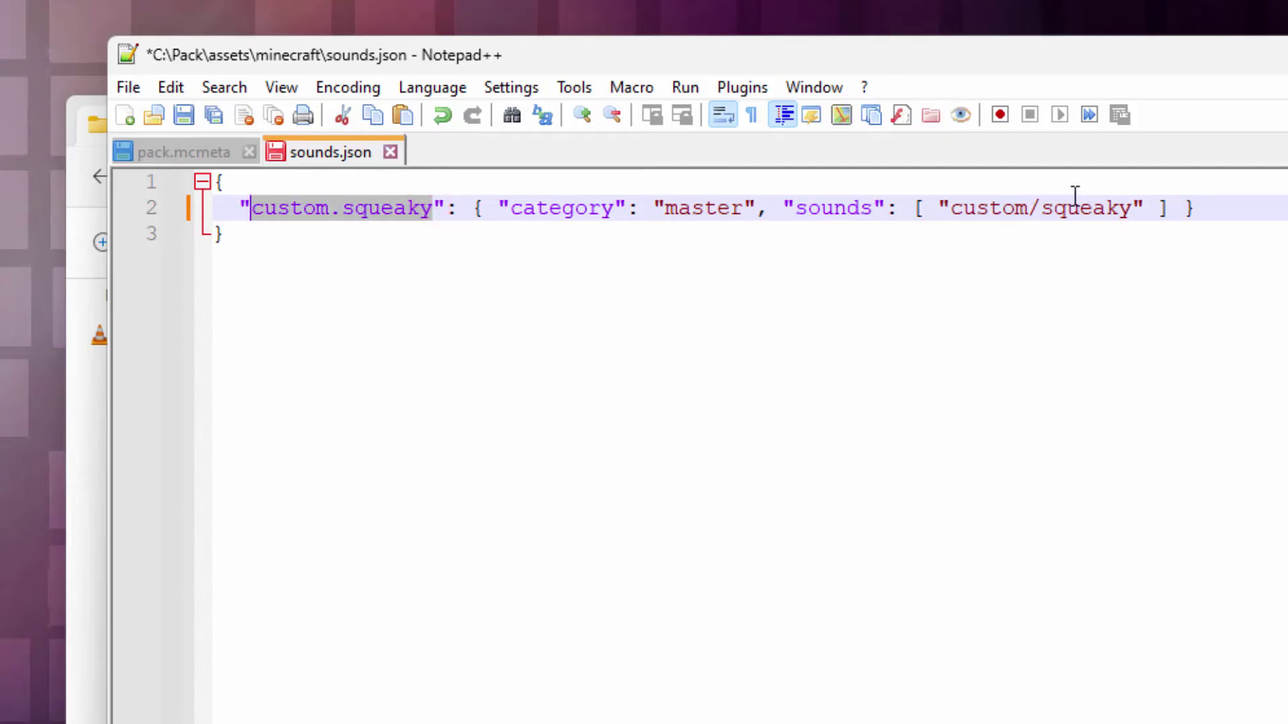
pyautogui.moveTo(1134, 208); pyautogui.dragTo(958, 213)
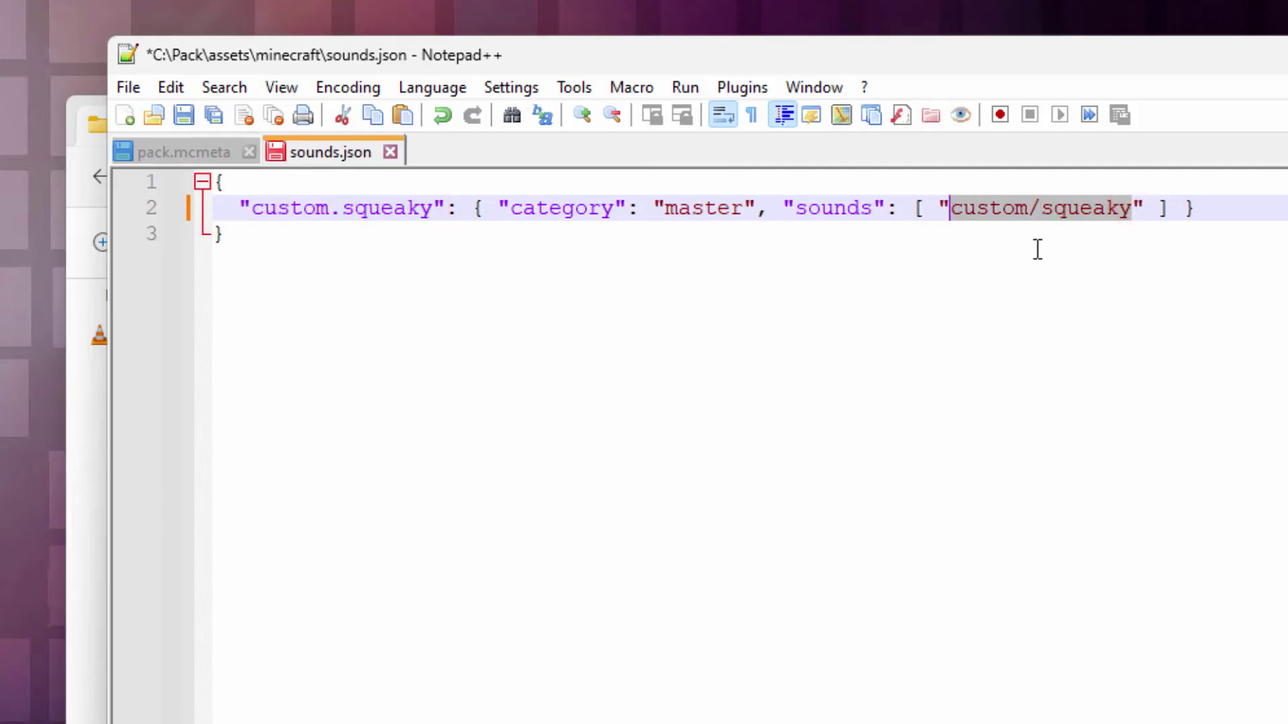
pyautogui.click(1009, 209)
pyautogui.doubleClick(701, 209)
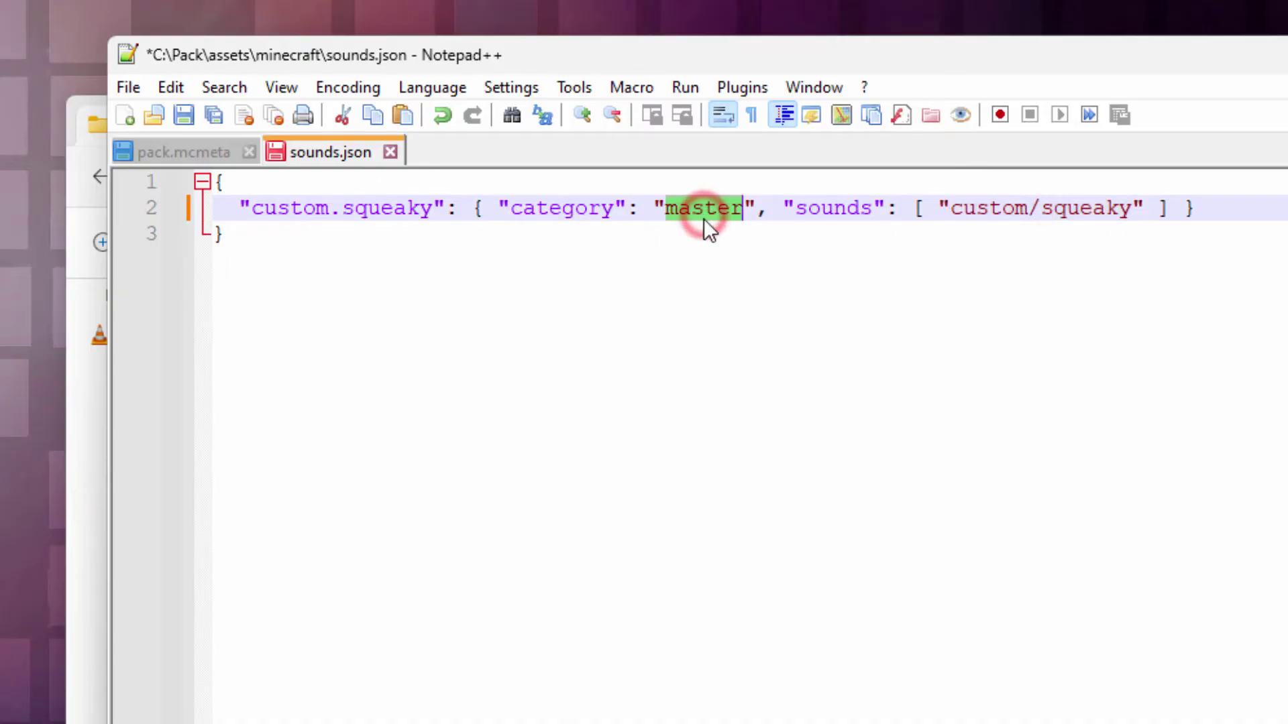
pyautogui.click(703, 240)
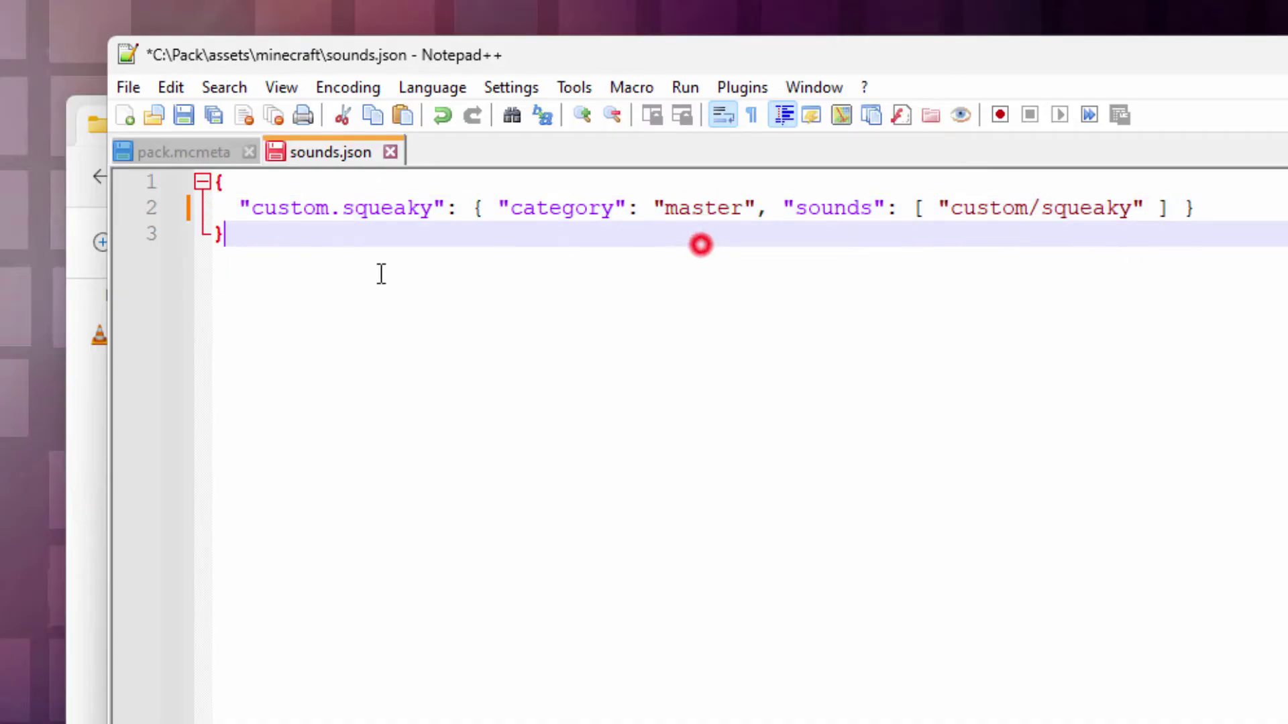
pyautogui.click(183, 114)
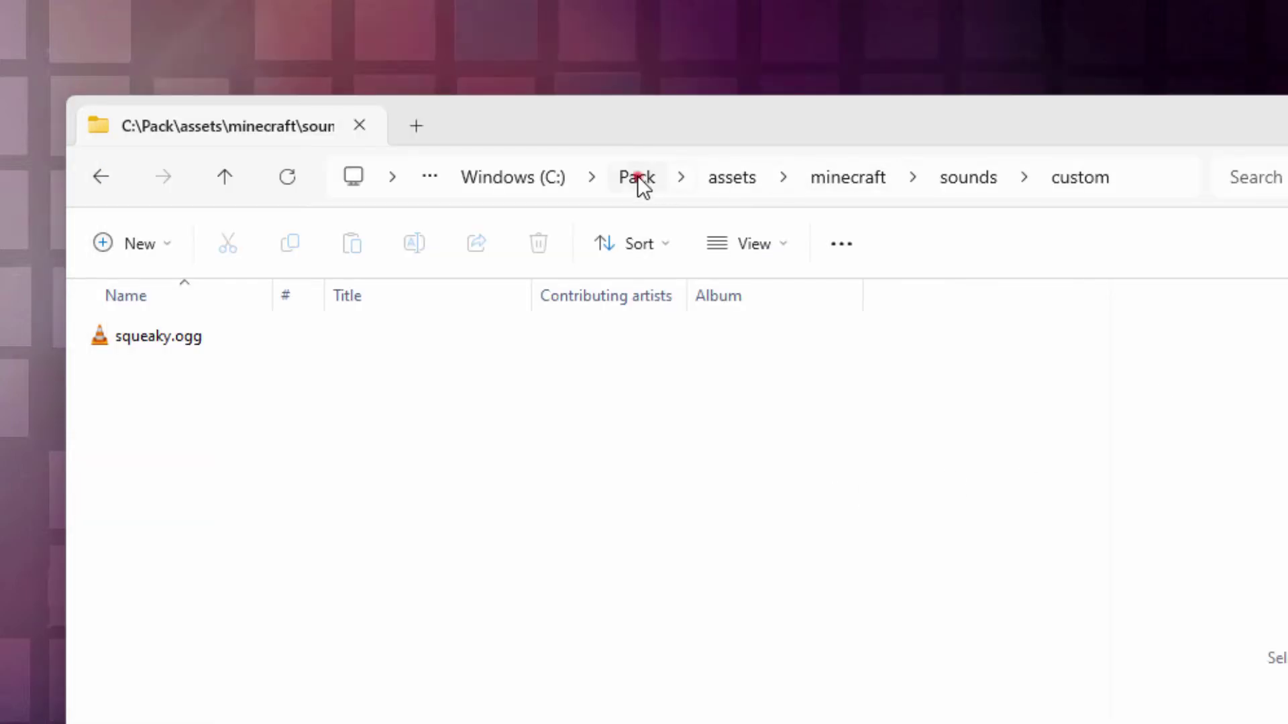
# Step: Return to the Pack folder in File Explorer, open pack.mcmeta in Notepad++ and review its description and pack format
pyautogui.click(637, 174)
pyautogui.click(520, 601)
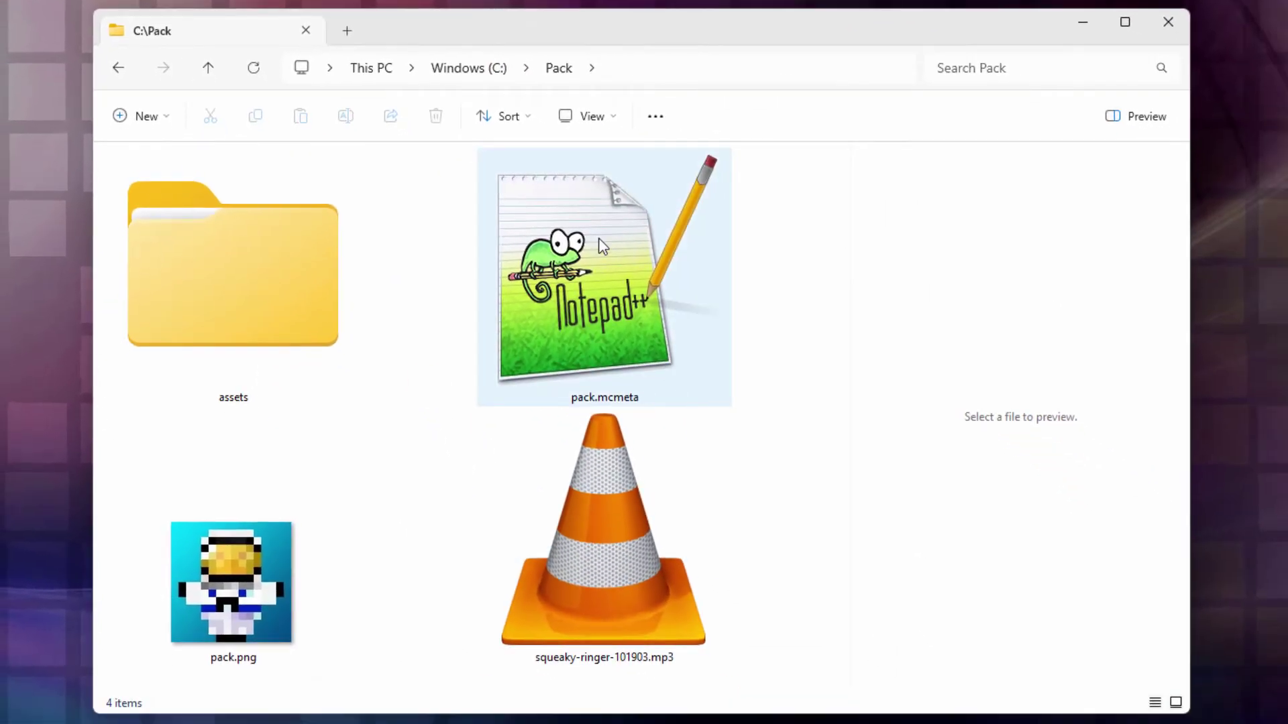
pyautogui.click(596, 303)
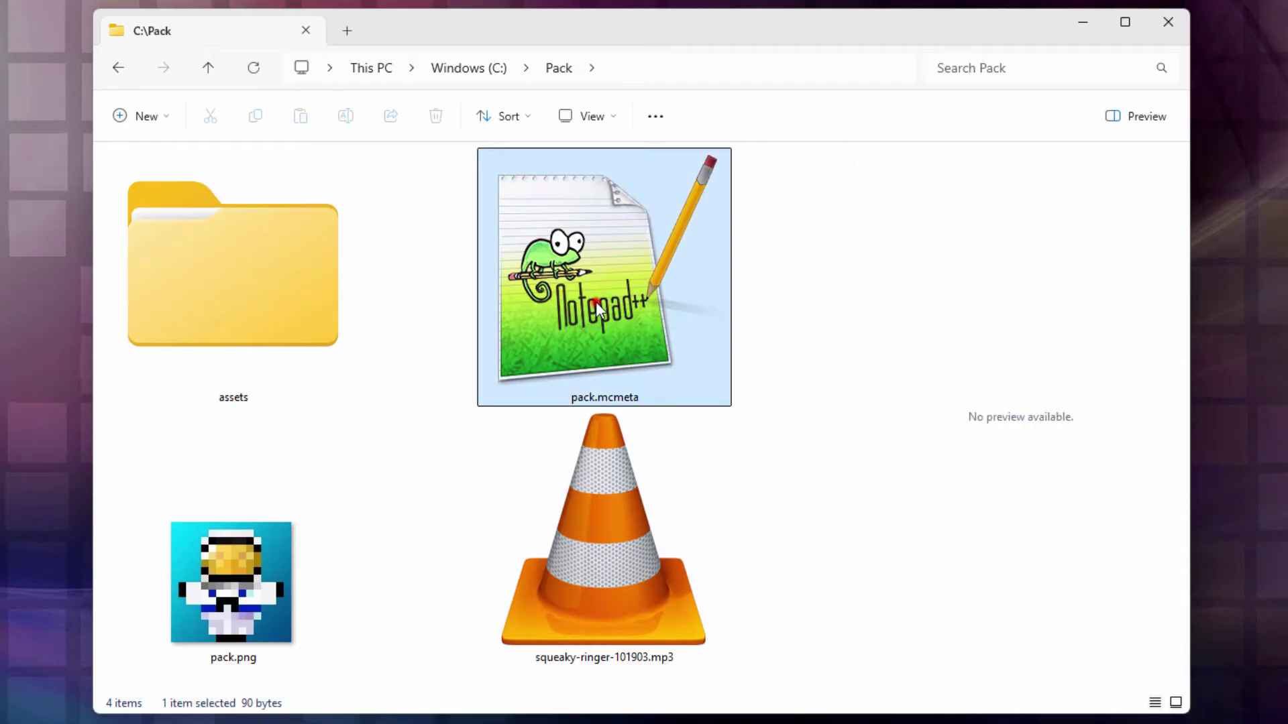
pyautogui.doubleClick(595, 302)
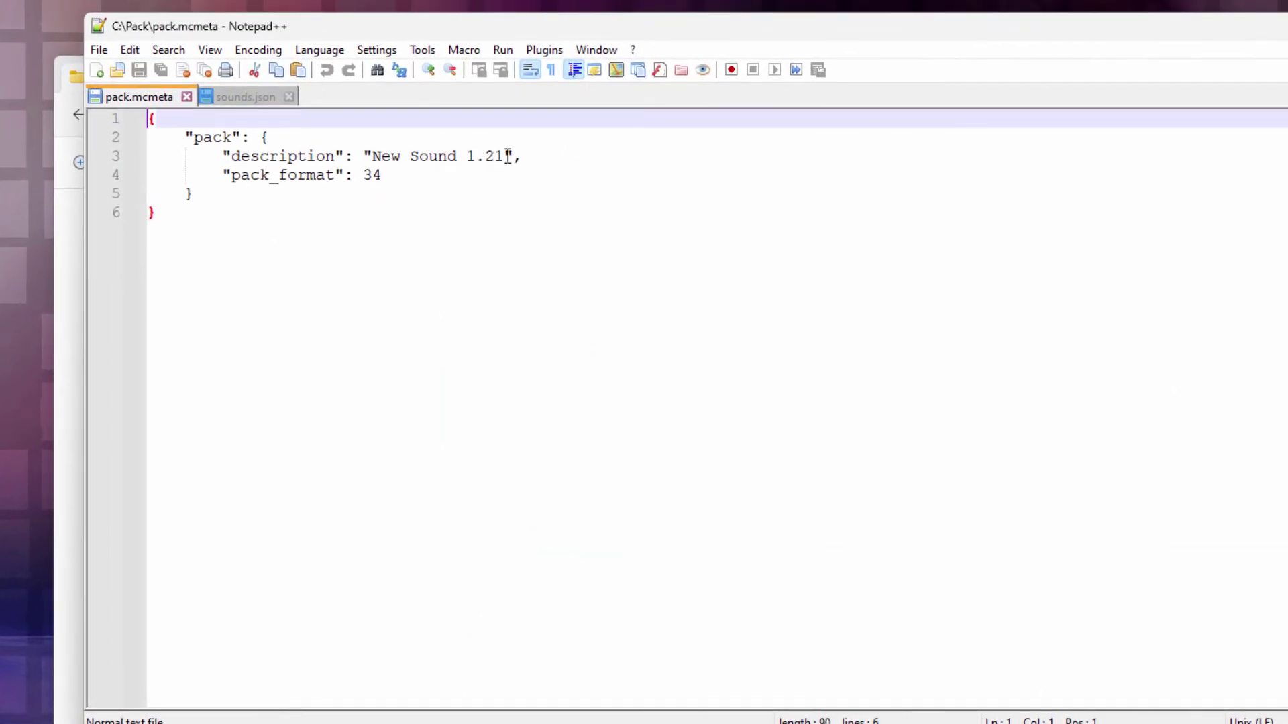
pyautogui.click(508, 156)
pyautogui.click(402, 177)
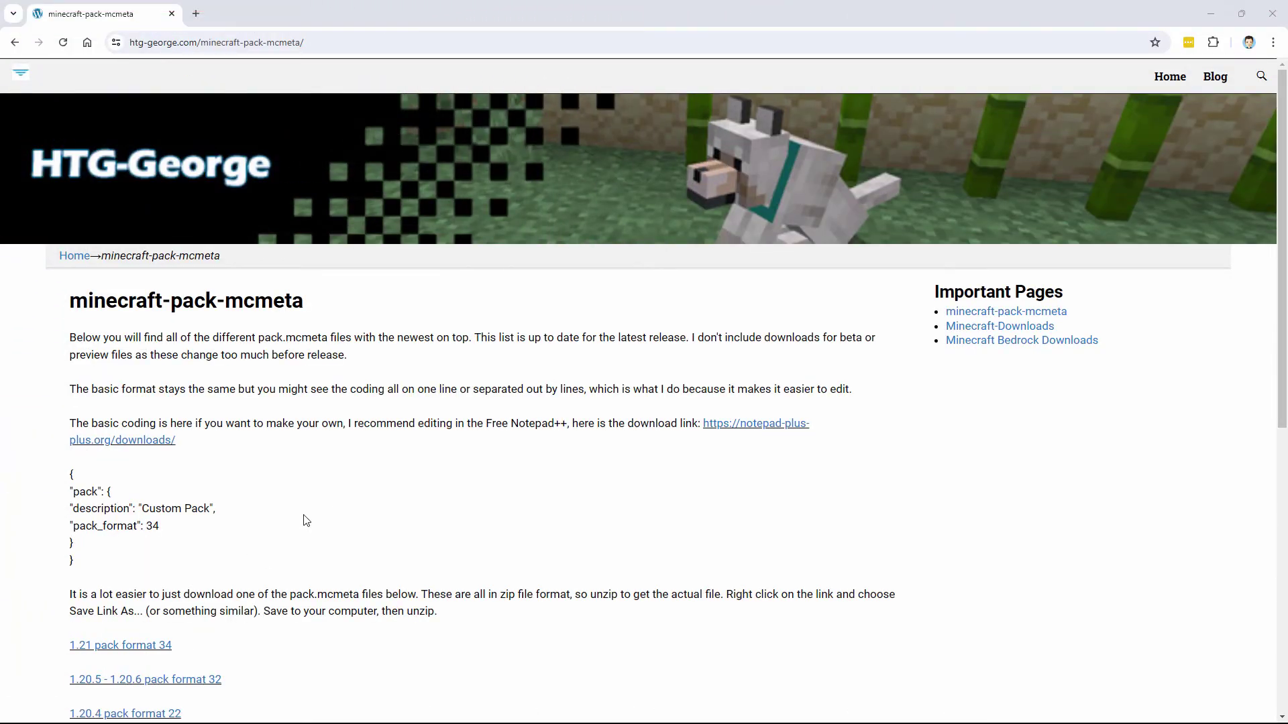
# Step: Compare the game version and pack format in pack.mcmeta with the version list on the minecraft-pack-mcmeta web page
pyautogui.scroll(-5, 306, 520)
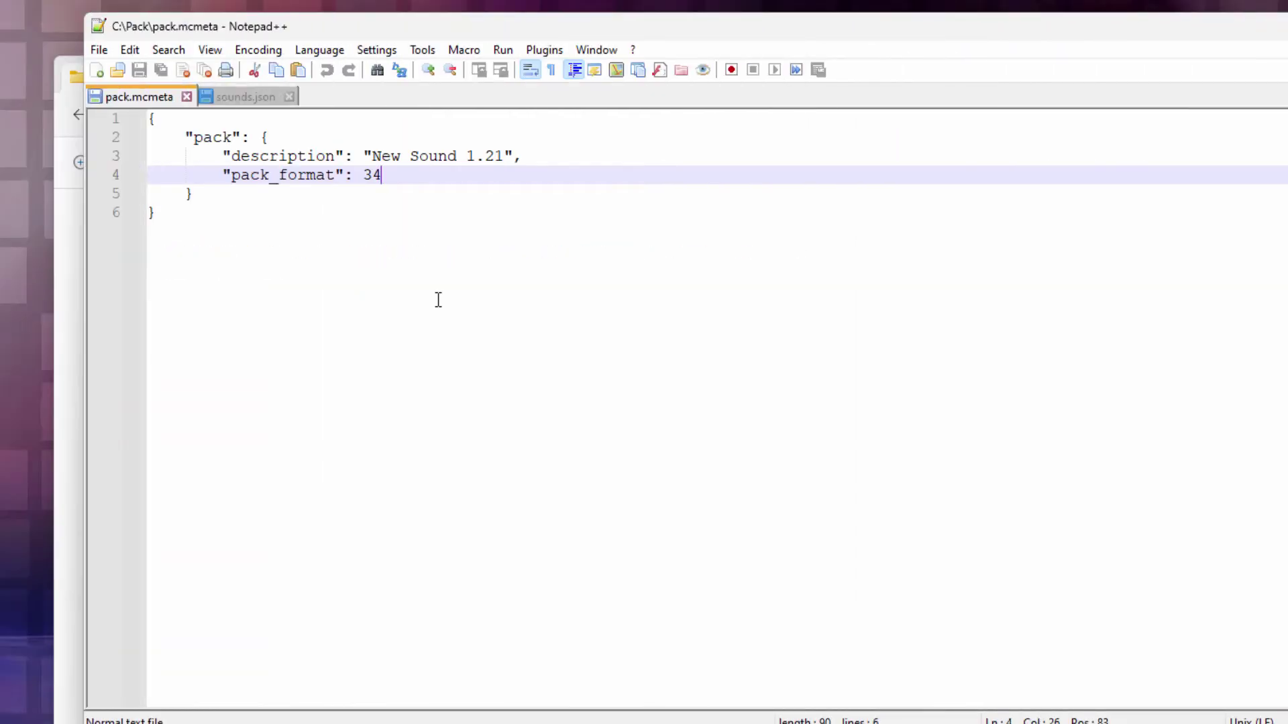
pyautogui.click(339, 247)
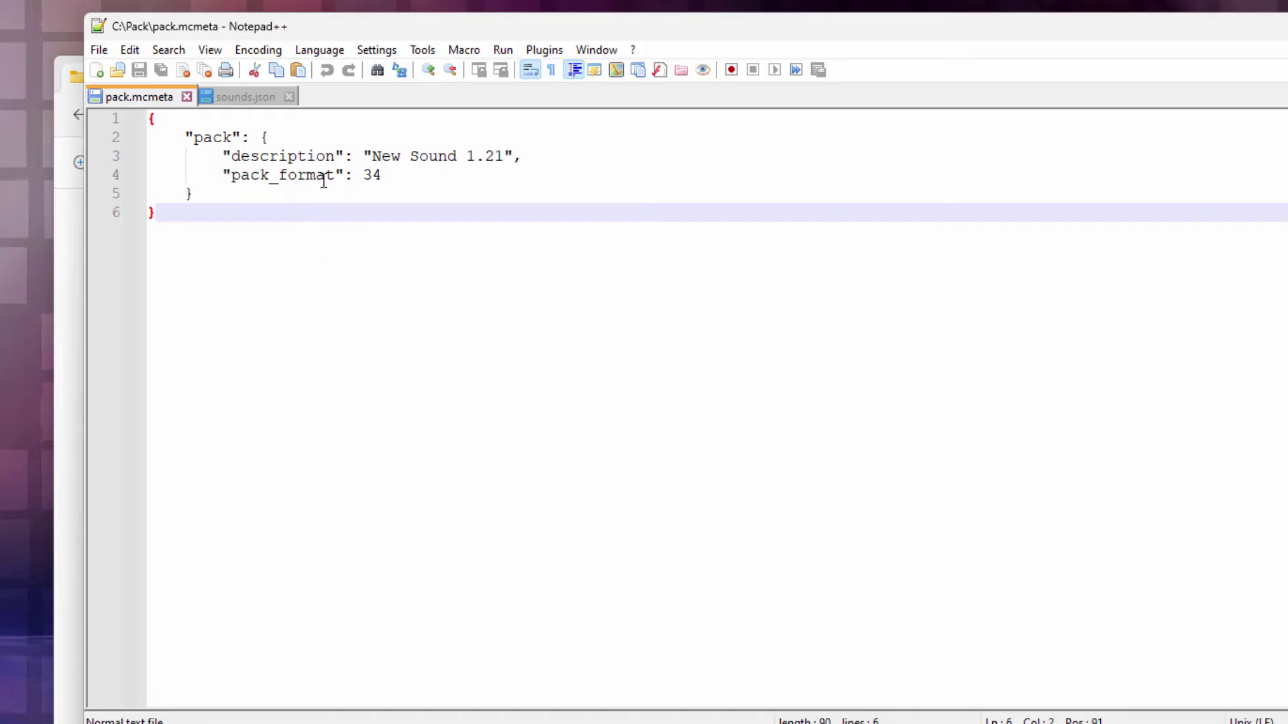
pyautogui.click(373, 176)
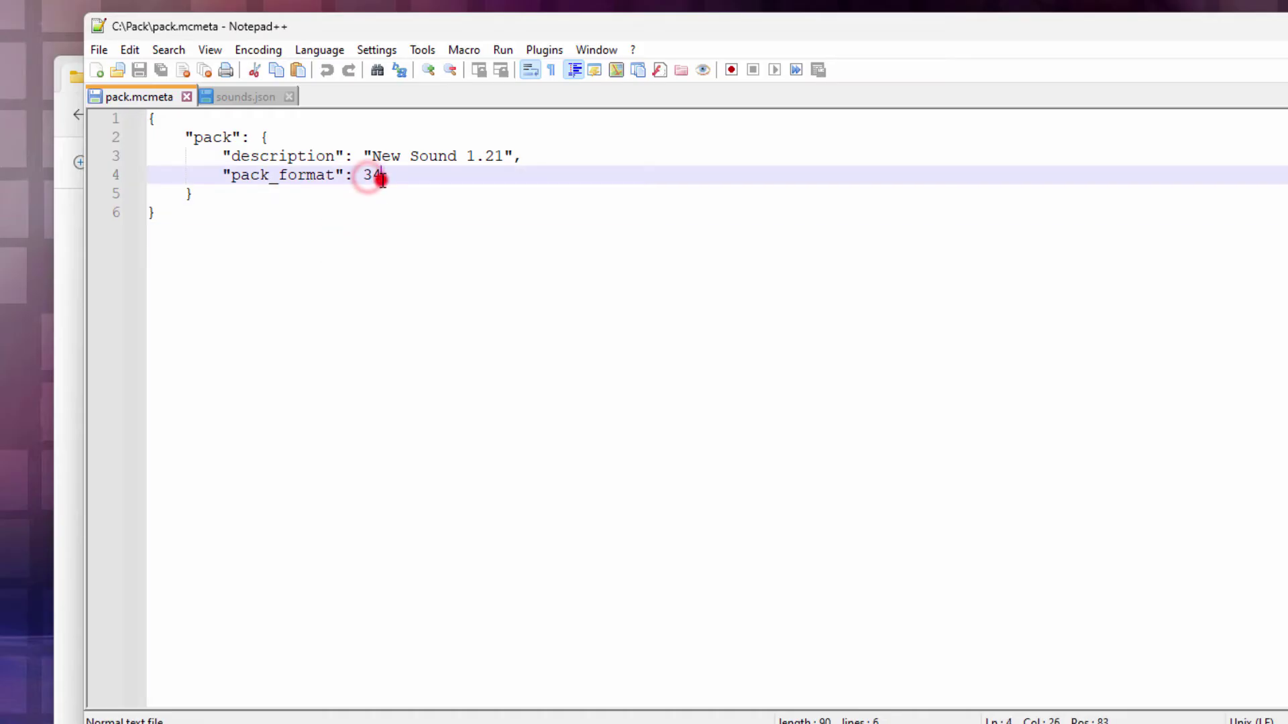
pyautogui.doubleClick(373, 176)
pyautogui.click(375, 188)
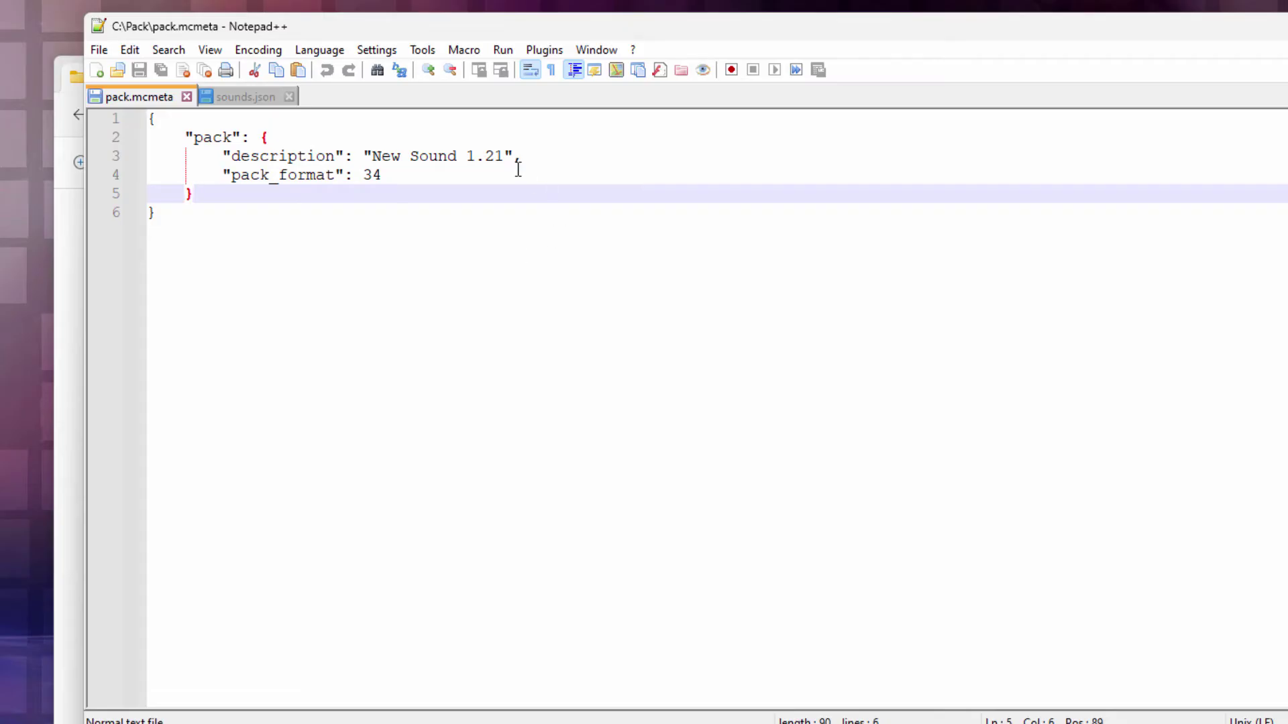
pyautogui.moveTo(511, 157)
pyautogui.mouseDown()
pyautogui.moveTo(470, 161)
pyautogui.moveTo(493, 171)
pyautogui.mouseUp()
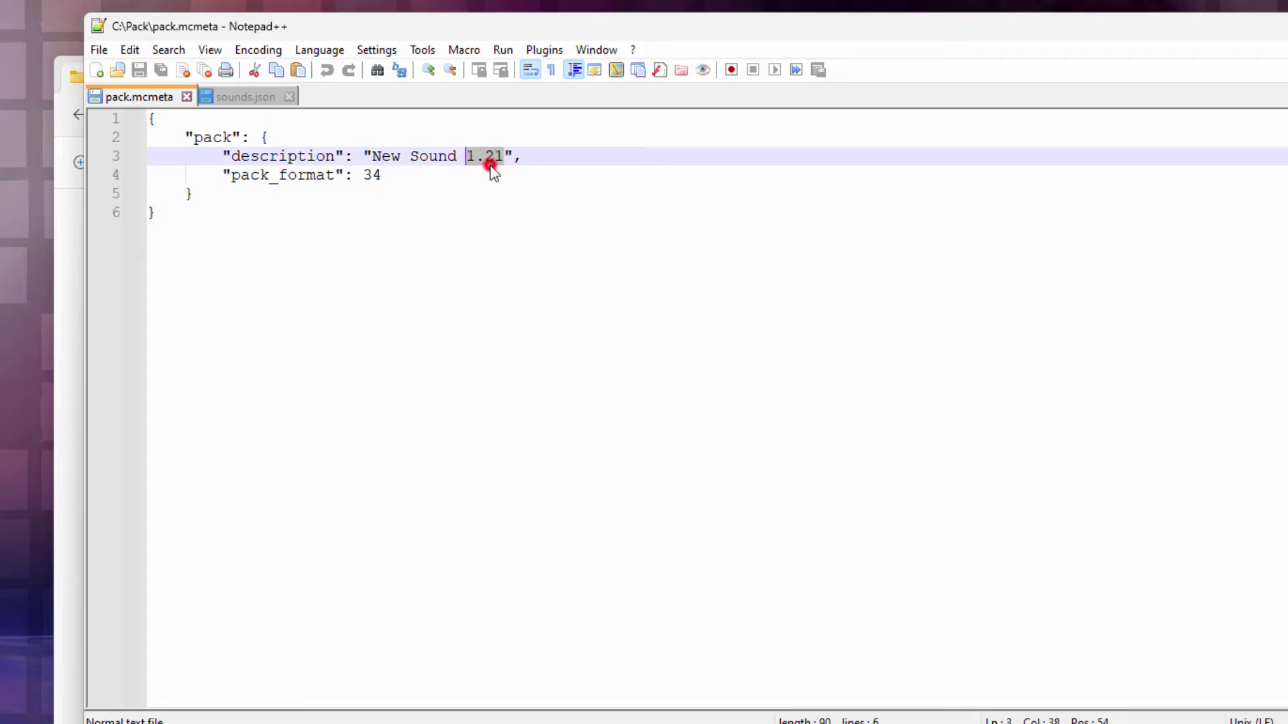
pyautogui.click(493, 171)
pyautogui.doubleClick(363, 174)
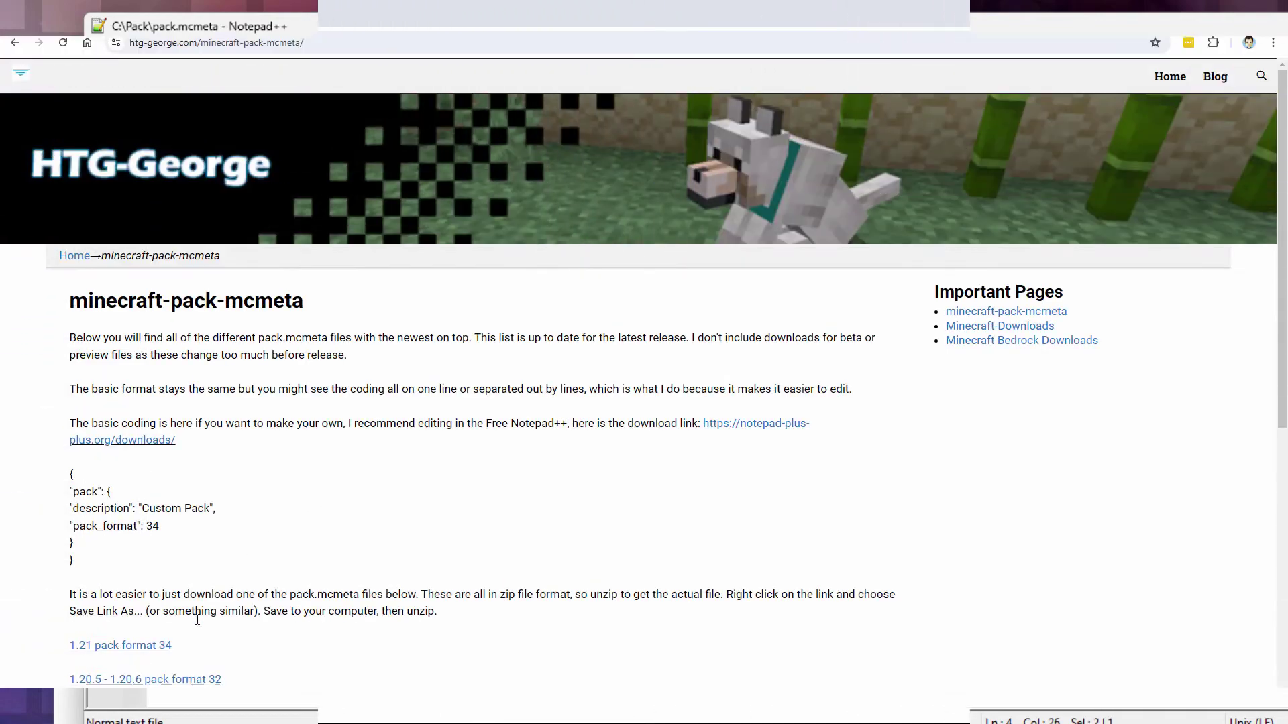
pyautogui.scroll(-4, 303, 517)
pyautogui.scroll(-1, 307, 513)
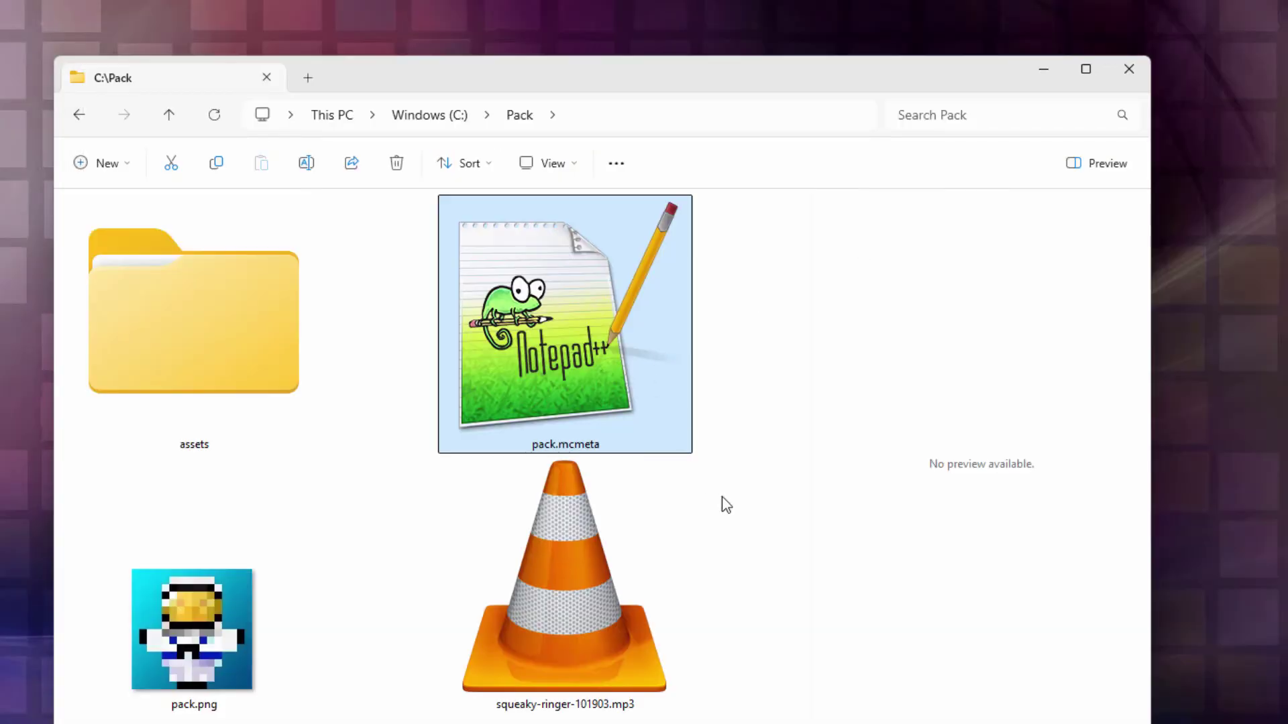
# Step: Compress the assets folder, pack.mcmeta and pack.png from the Pack folder into a zip file named "new sounds 1.21.zip"
pyautogui.click(722, 497)
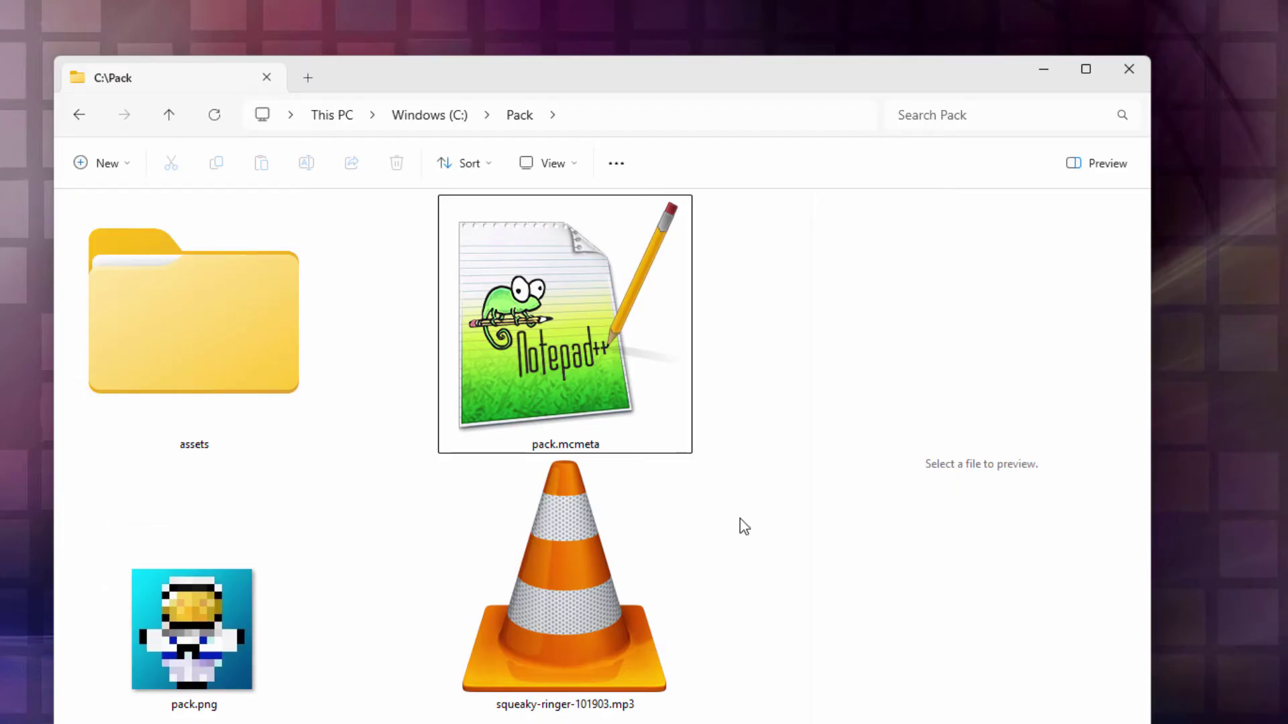
pyautogui.click(196, 618)
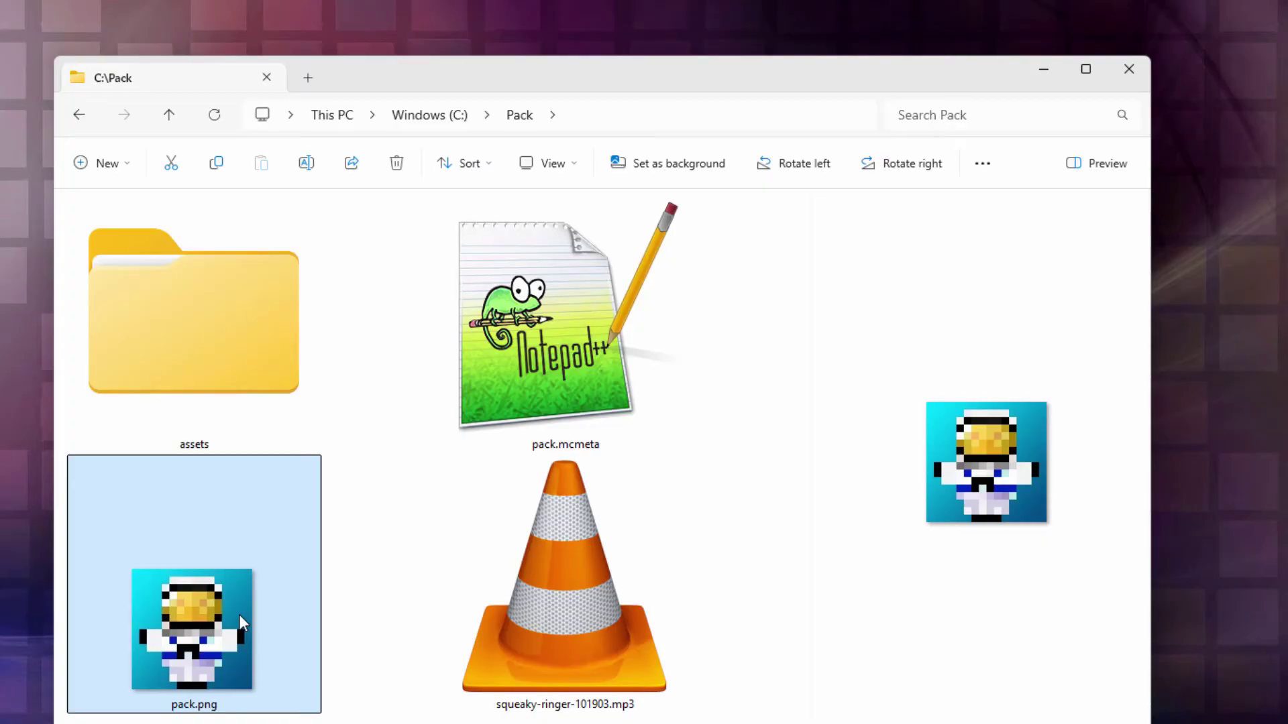
pyautogui.keyDown('ctrl'); pyautogui.click(204, 361); pyautogui.keyUp('ctrl')
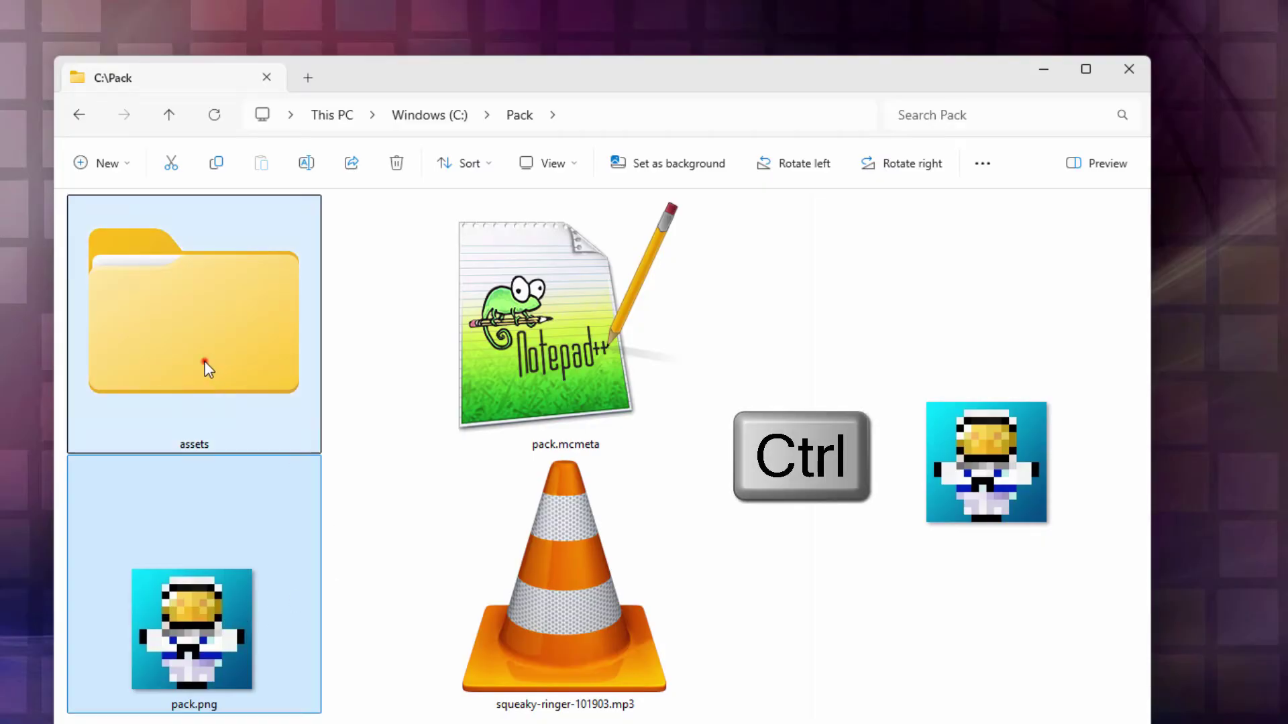
pyautogui.keyDown('ctrl'); pyautogui.click(537, 347); pyautogui.keyUp('ctrl')
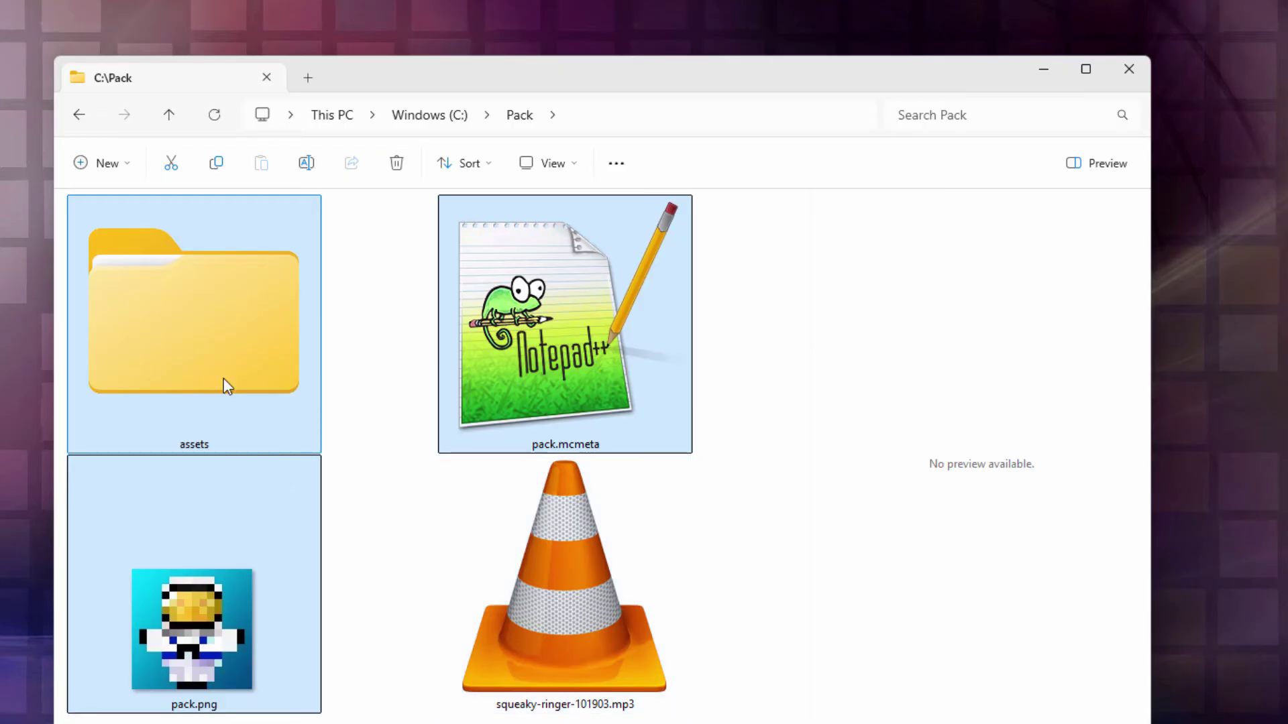
pyautogui.rightClick(204, 317)
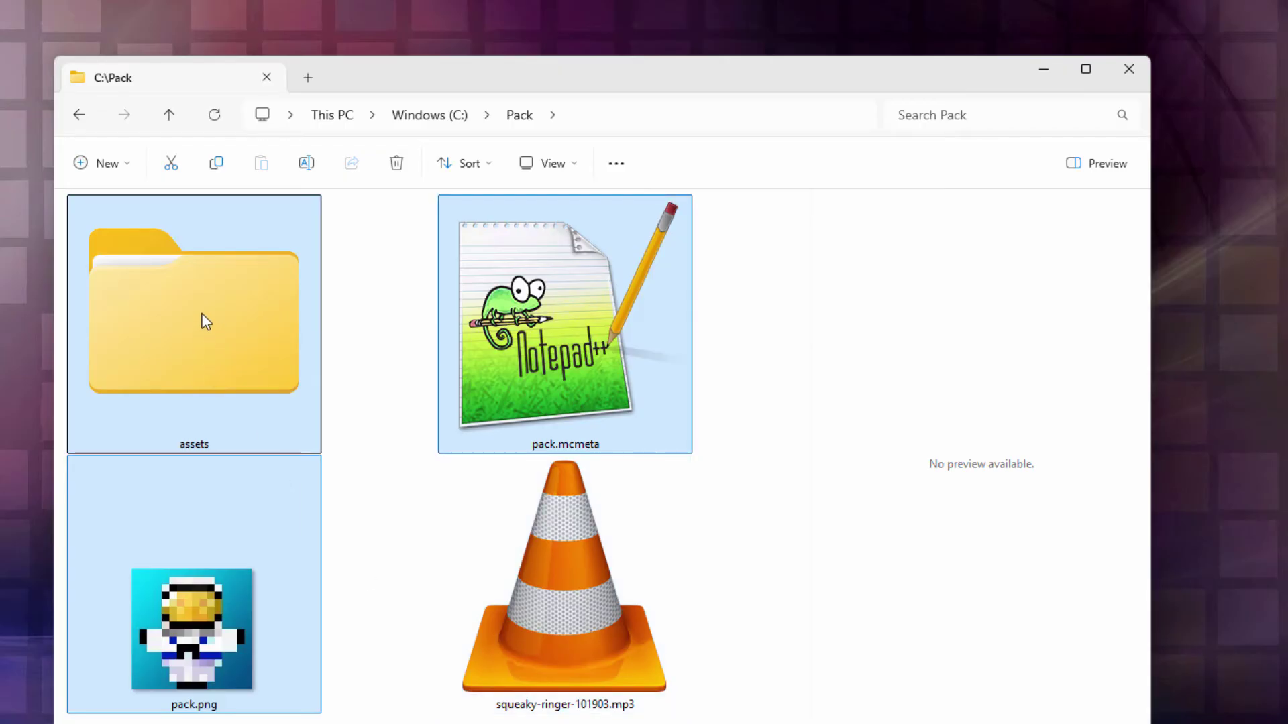
pyautogui.click(329, 462)
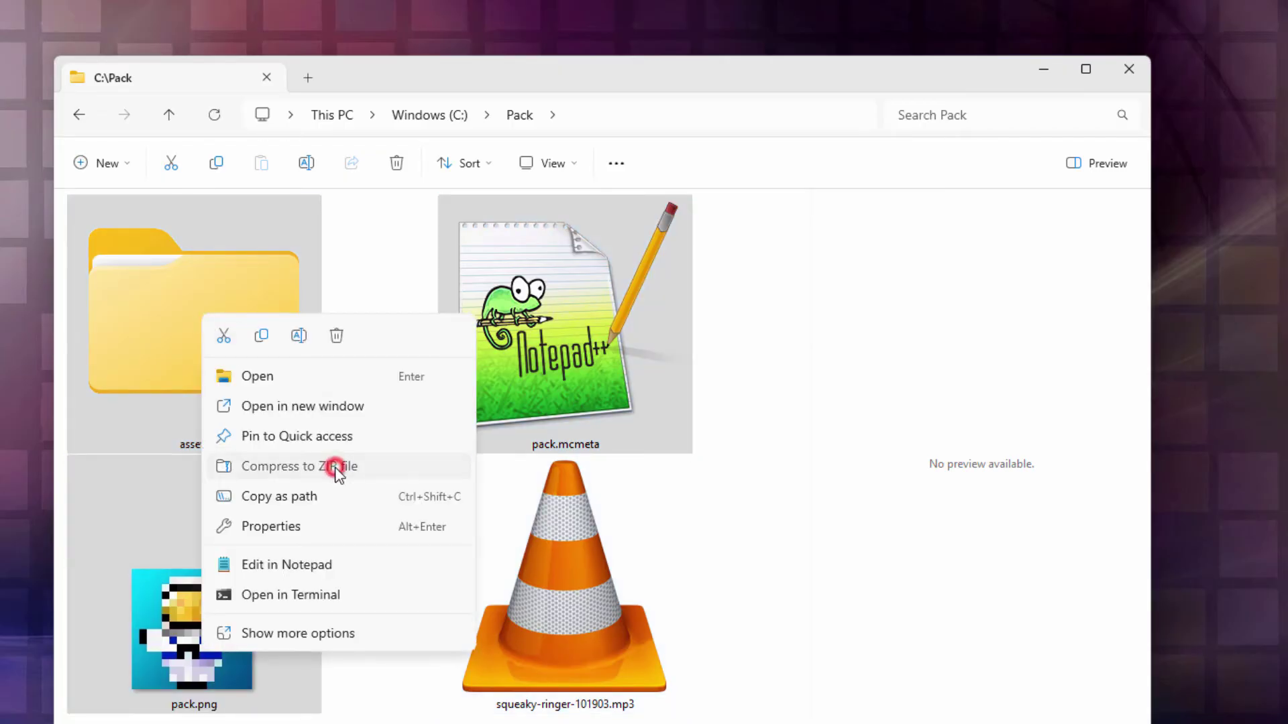
pyautogui.write('new sounds 1.21')
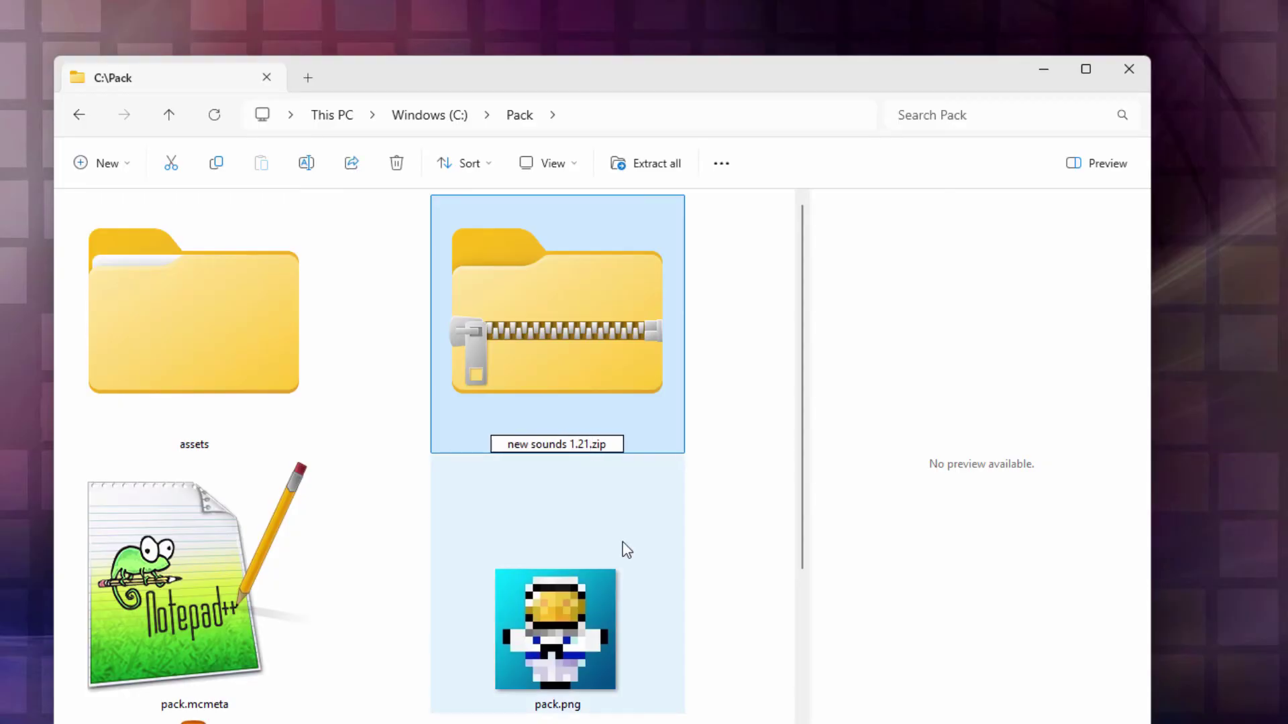
pyautogui.press('Return')
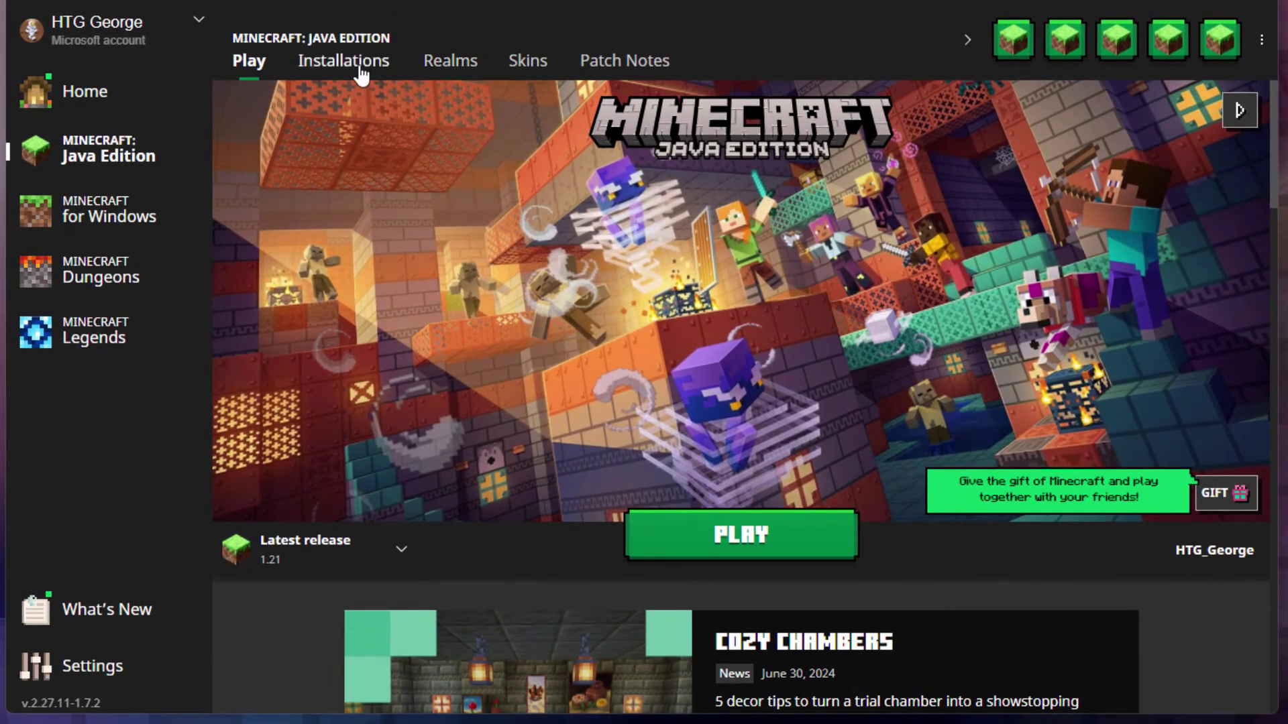
# Step: Open the game folder of the Latest release 1.21 installation from the Minecraft launcher and go into its resourcepacks folder
pyautogui.click(383, 104)
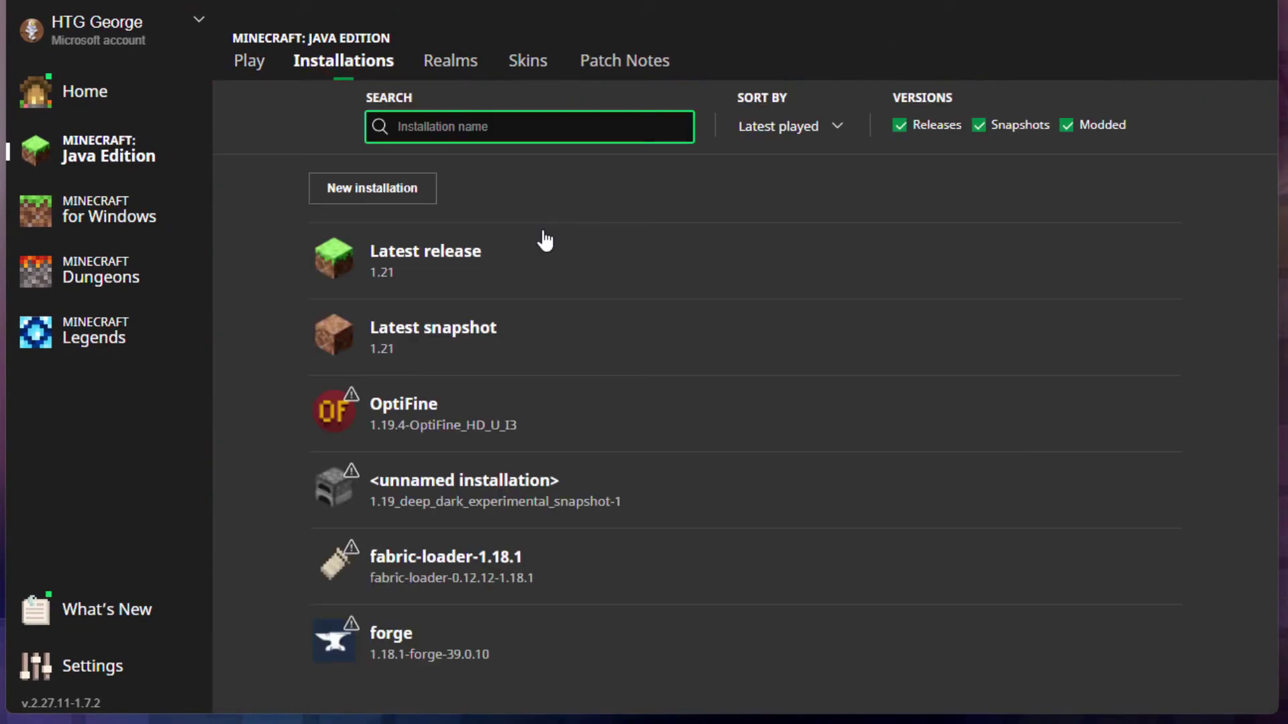
pyautogui.moveTo(432, 258)
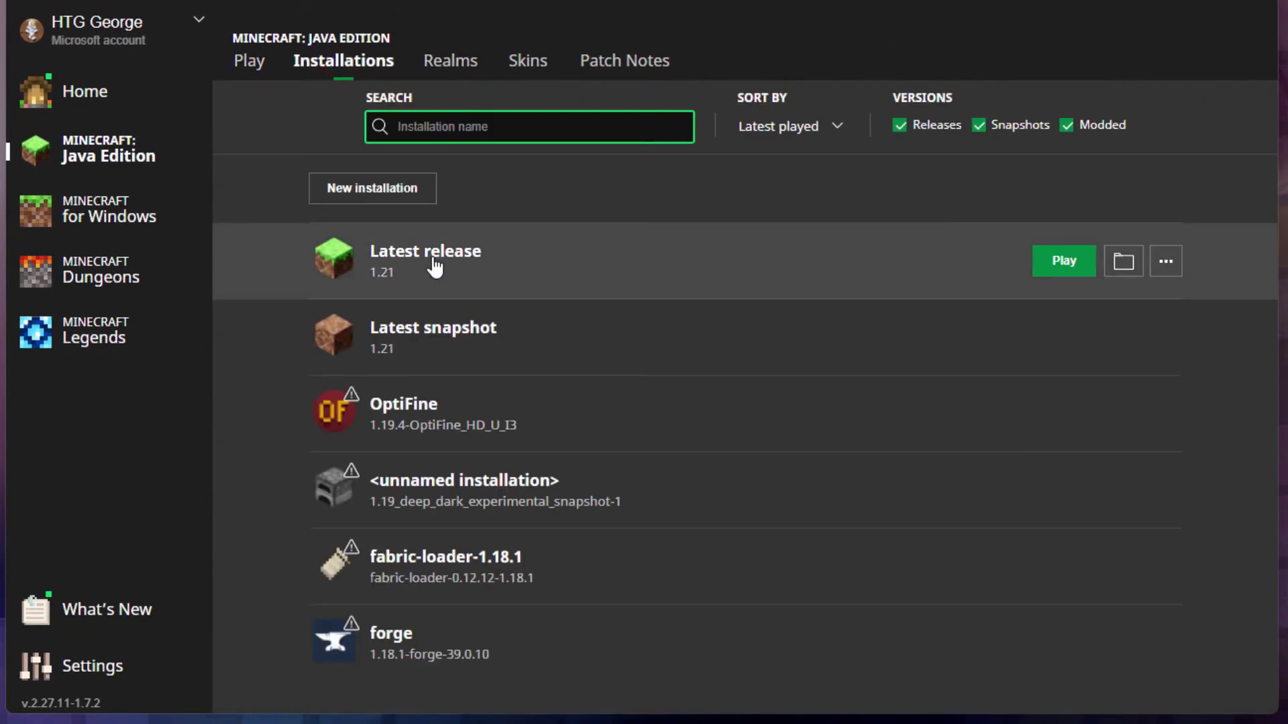
pyautogui.click(1122, 268)
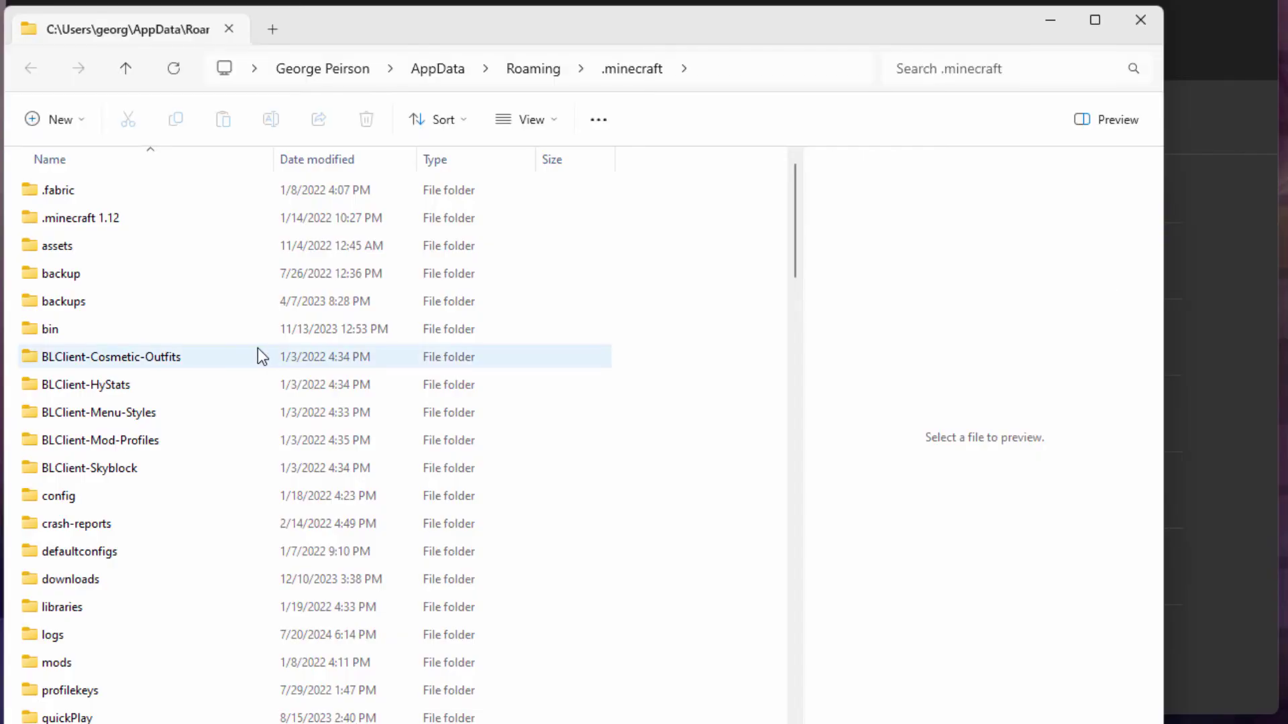
pyautogui.scroll(-2, 260, 354)
pyautogui.scroll(-2, 258, 355)
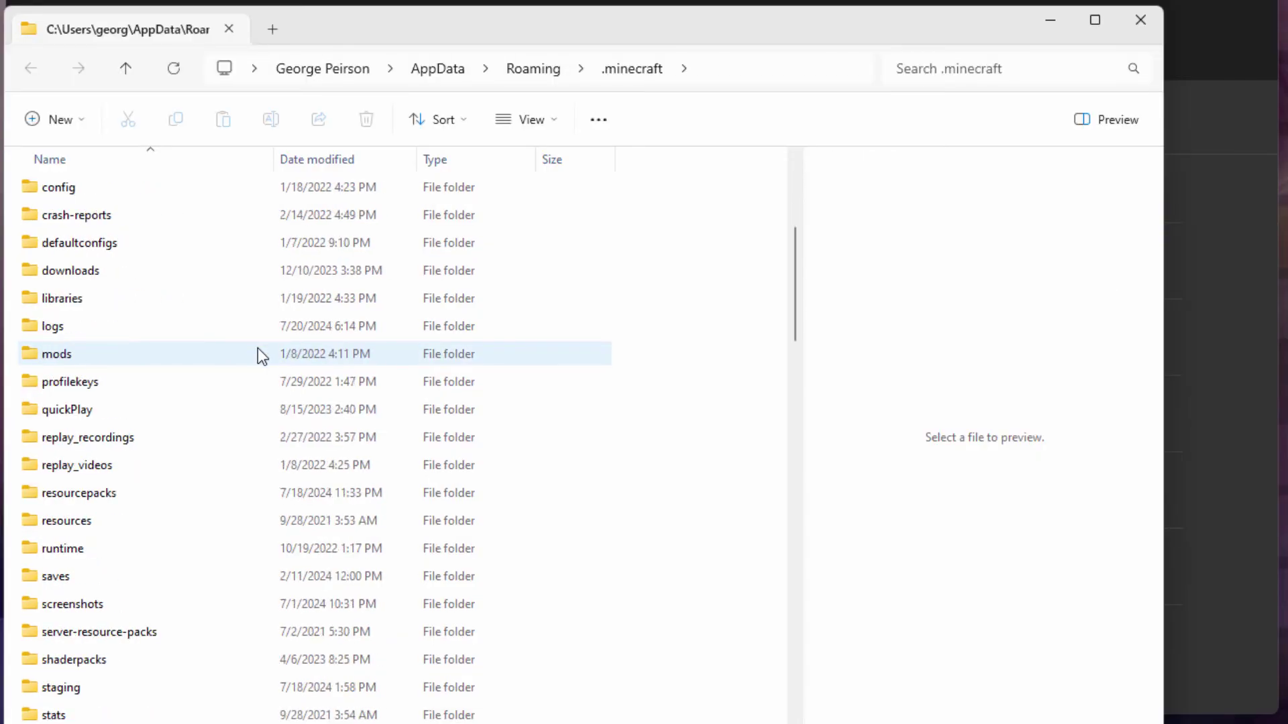
pyautogui.doubleClick(36, 496)
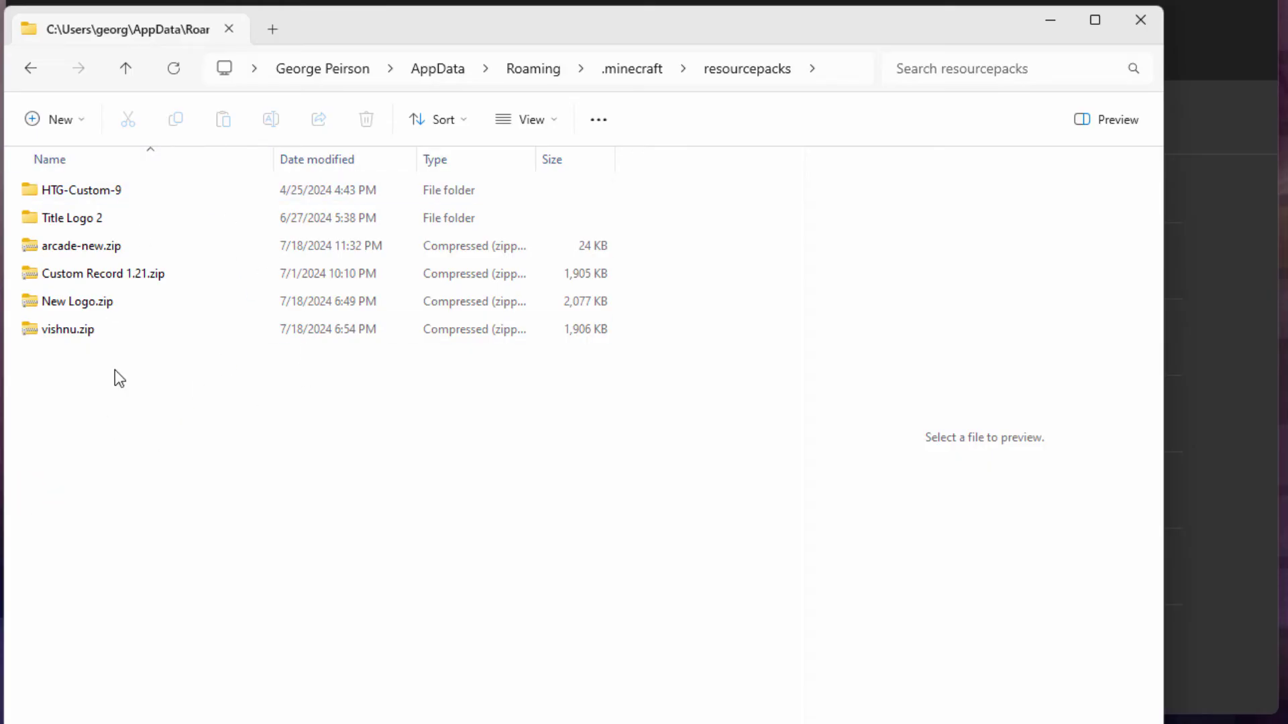
# Step: Copy "new sounds 1.21.zip" from the Pack folder into the resourcepacks folder
pyautogui.hotkey('alt', 'Tab')
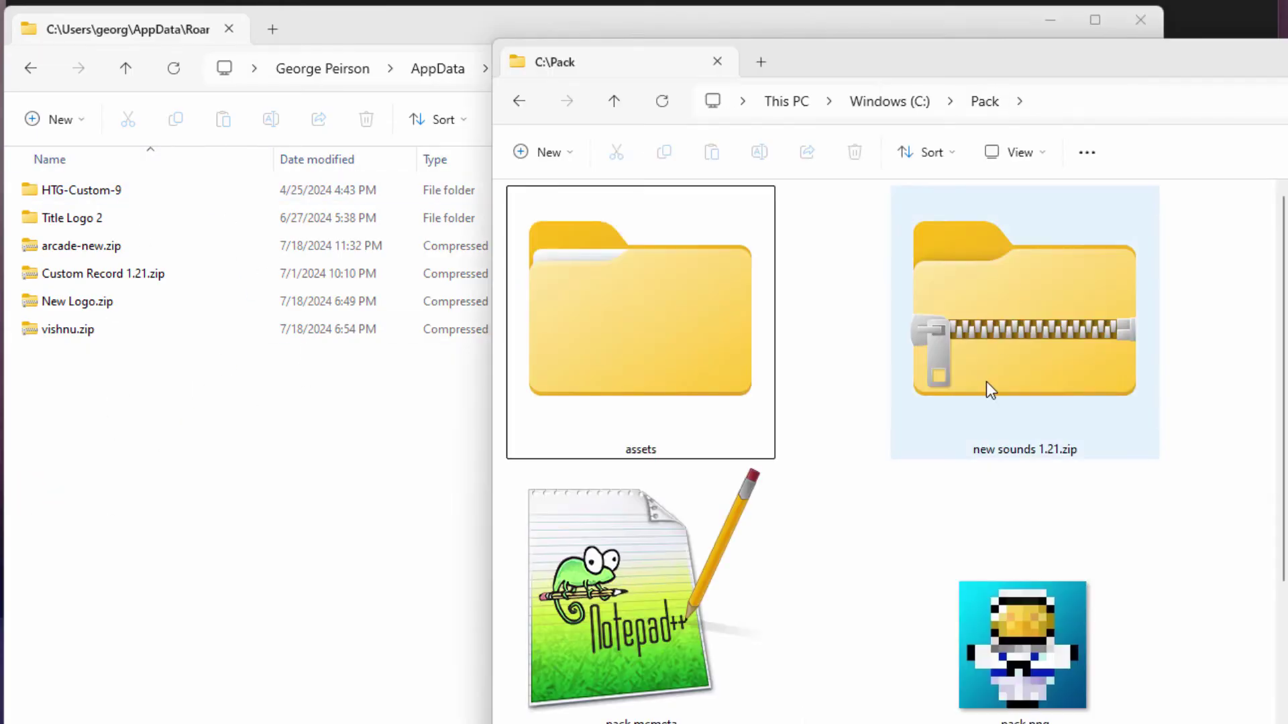
pyautogui.moveTo(994, 380); pyautogui.dragTo(191, 436)
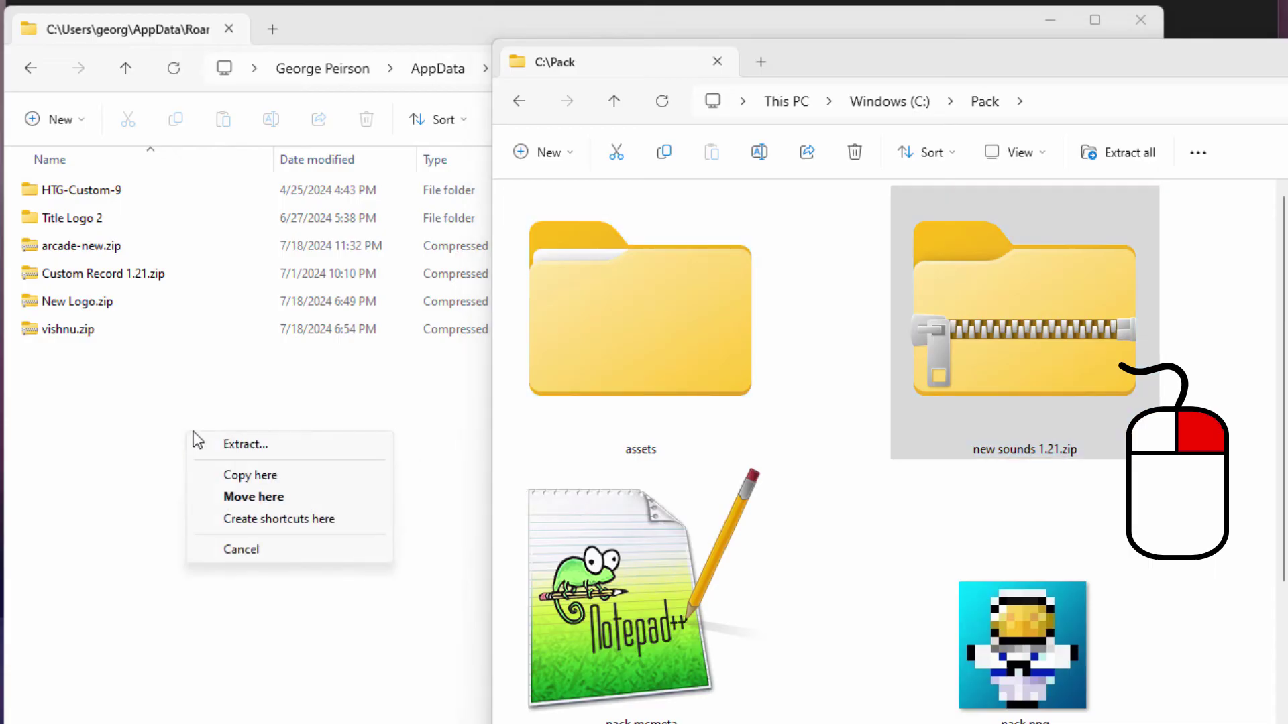
pyautogui.click(270, 479)
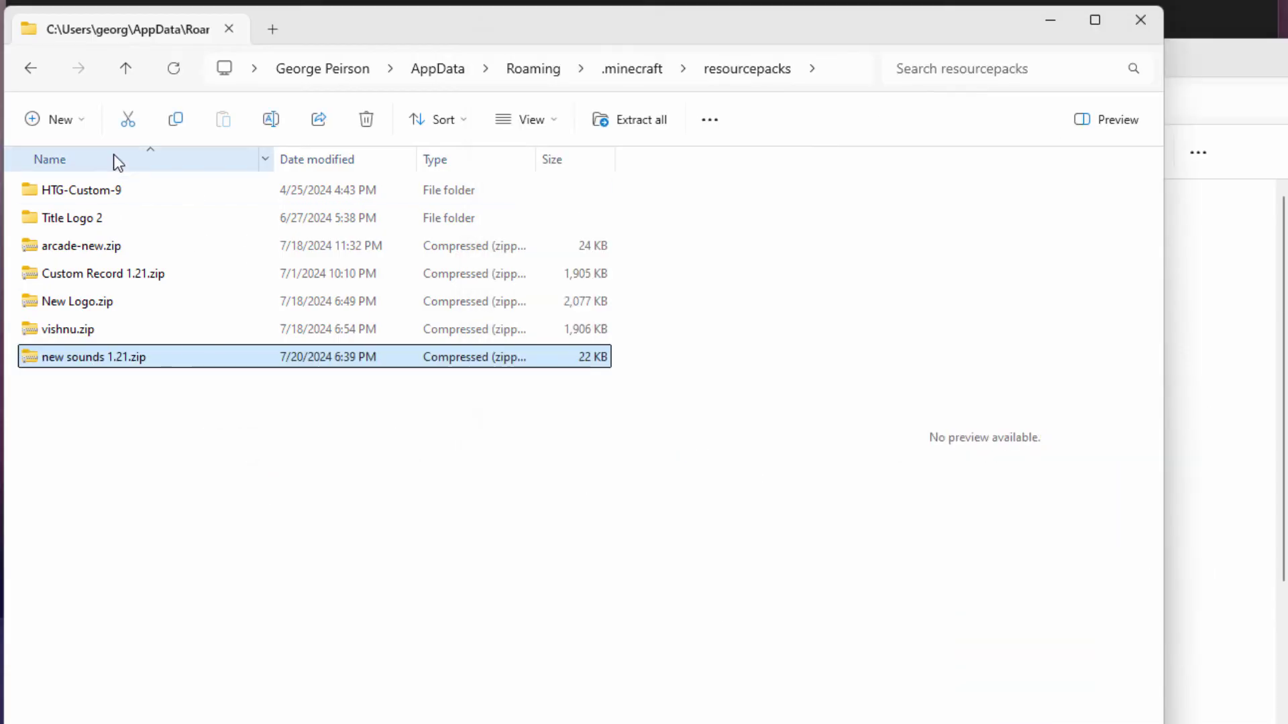
pyautogui.click(72, 445)
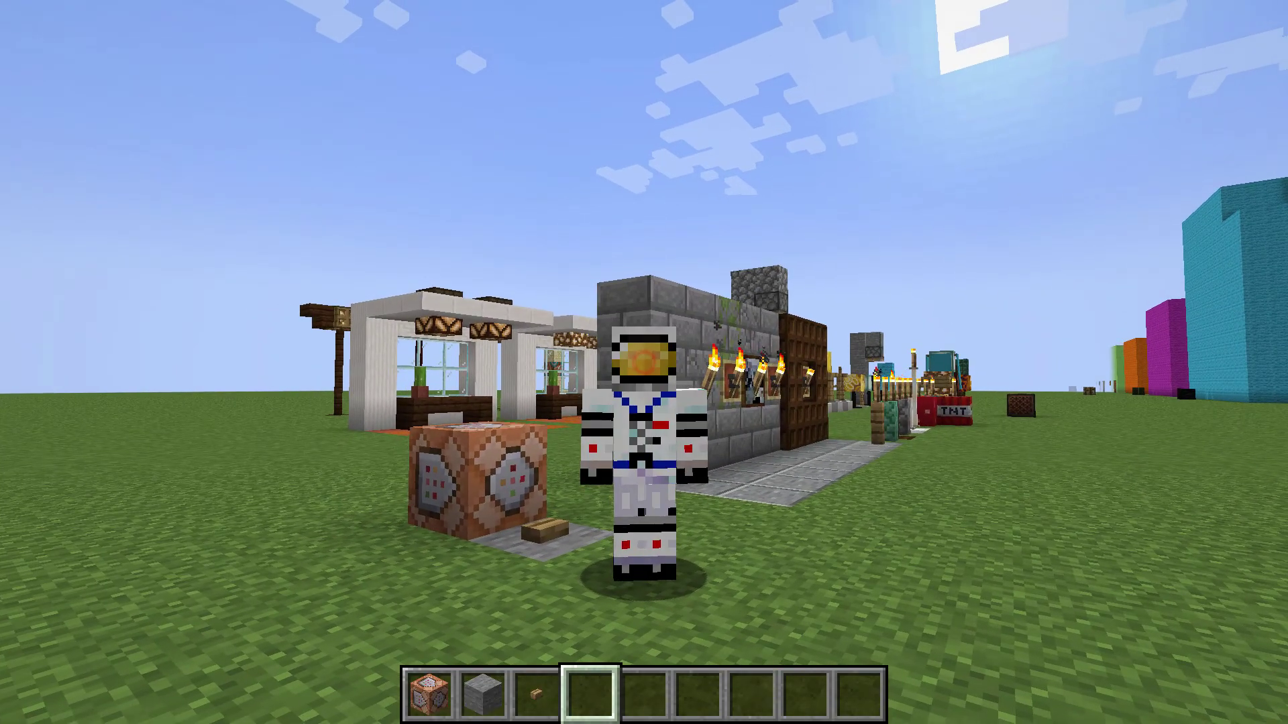
# Step: In the running Minecraft world, open the resource pack selection and activate "new sounds 1.21.zip"
pyautogui.press('Escape')
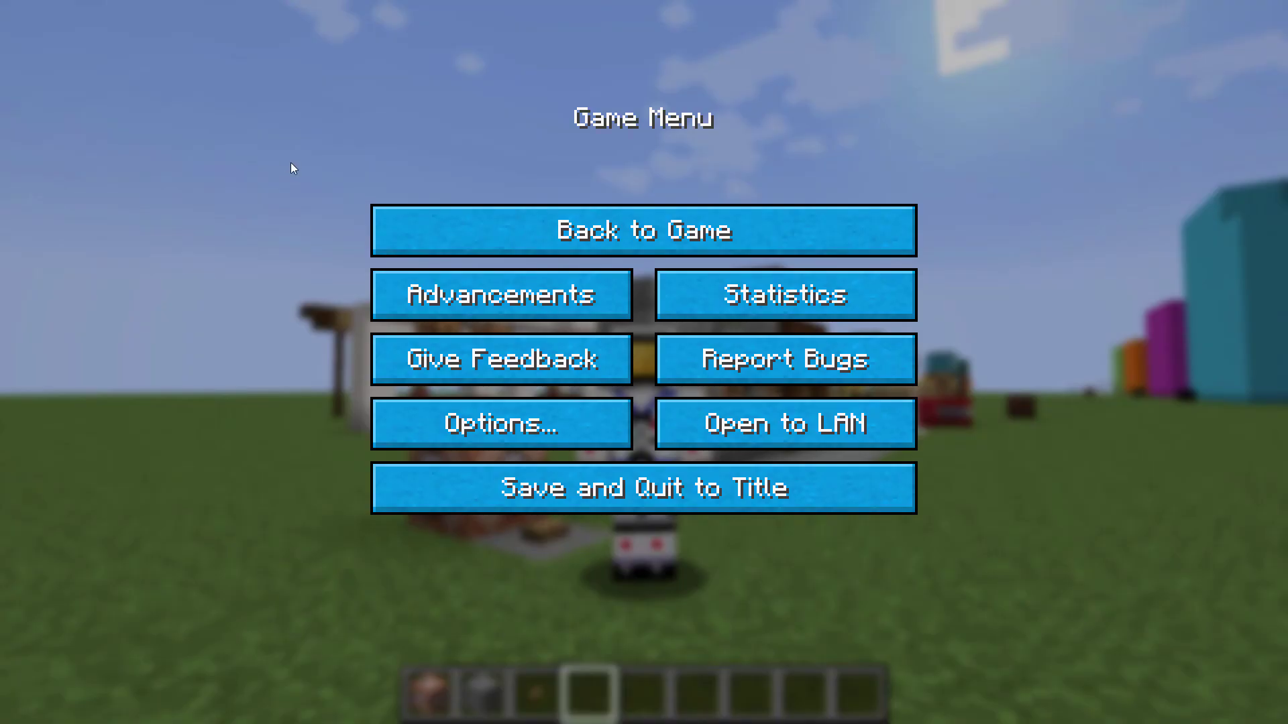
pyautogui.click(518, 424)
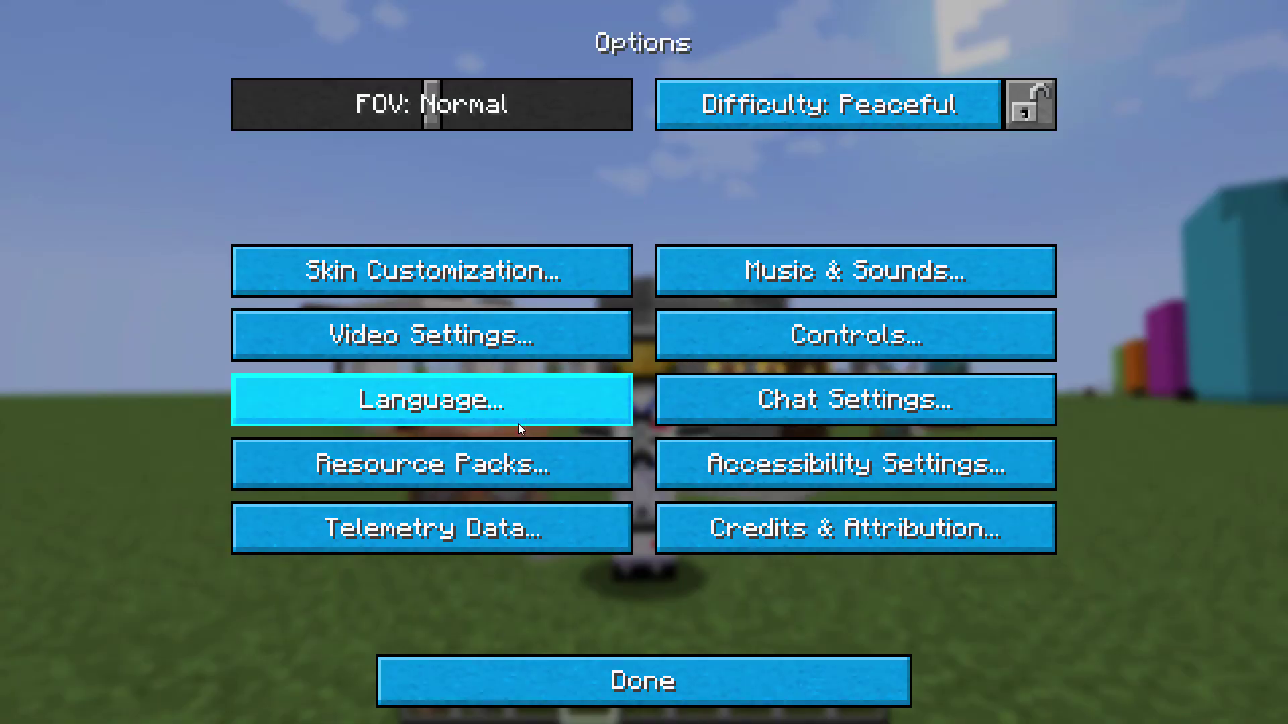
pyautogui.click(416, 472)
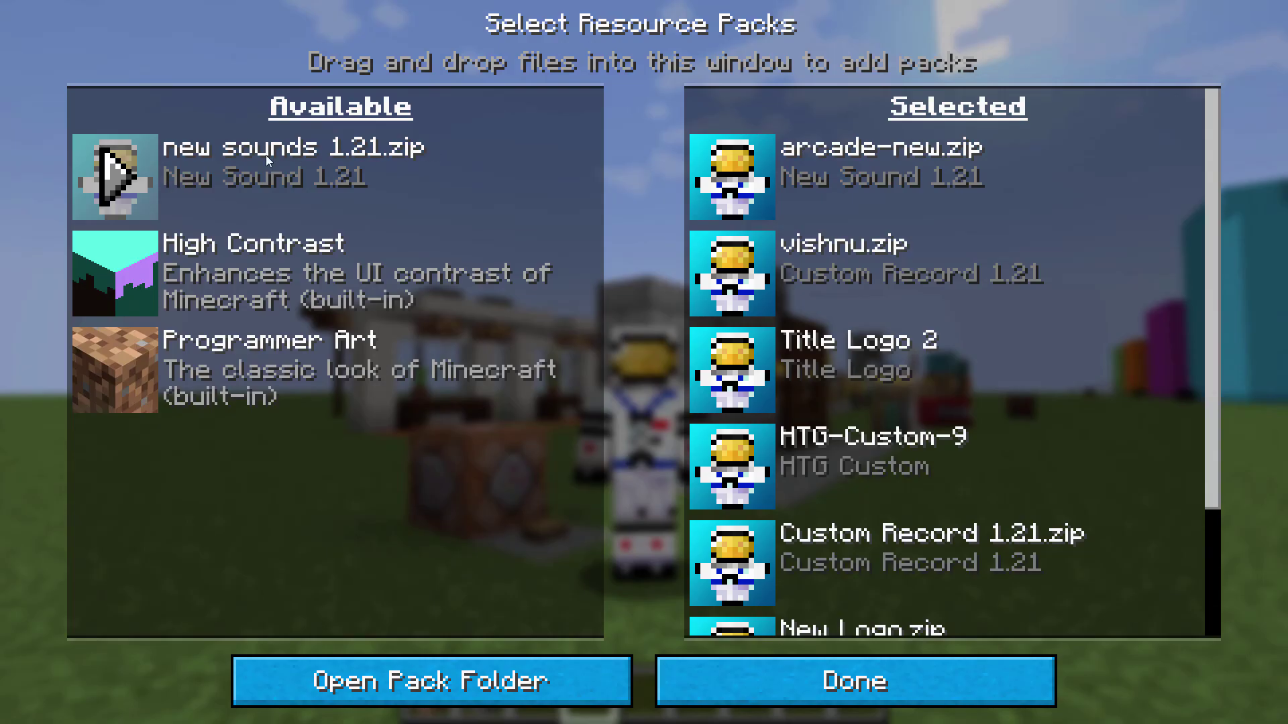
pyautogui.click(116, 181)
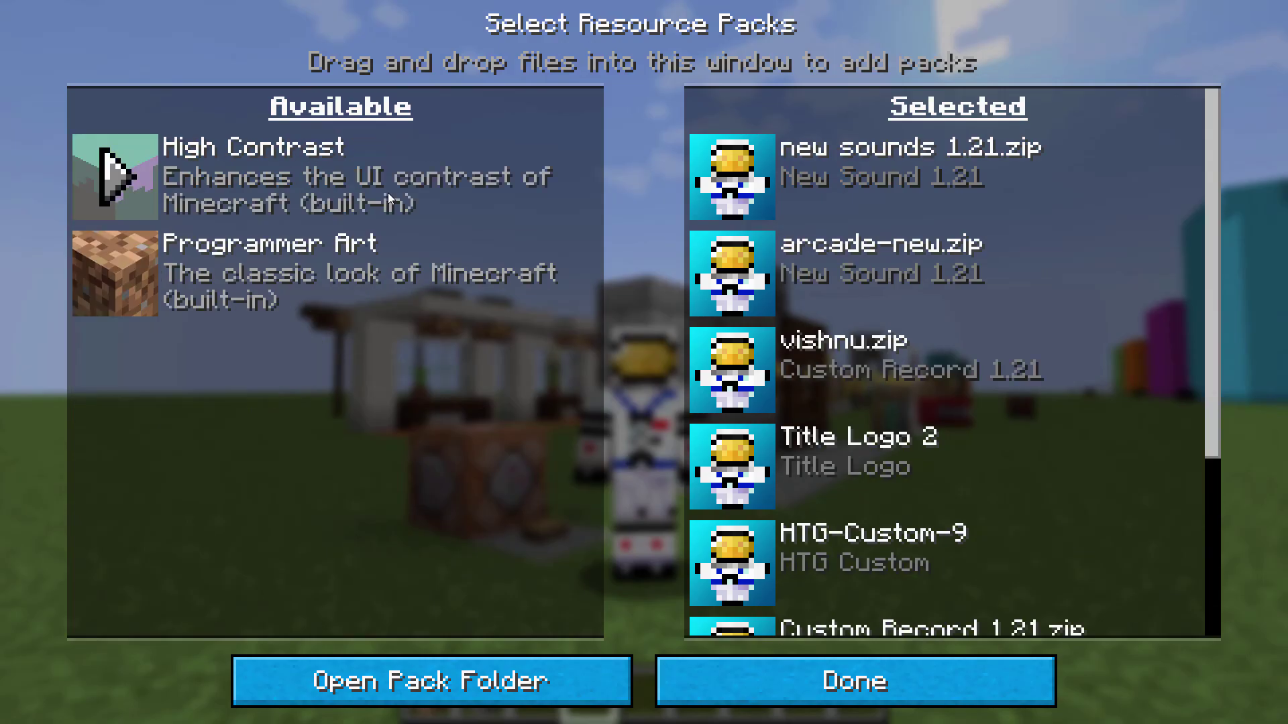
# Step: Deactivate the arcade-new.zip and vishnu.zip resource packs, apply the pack selection and return to the game
pyautogui.click(721, 271)
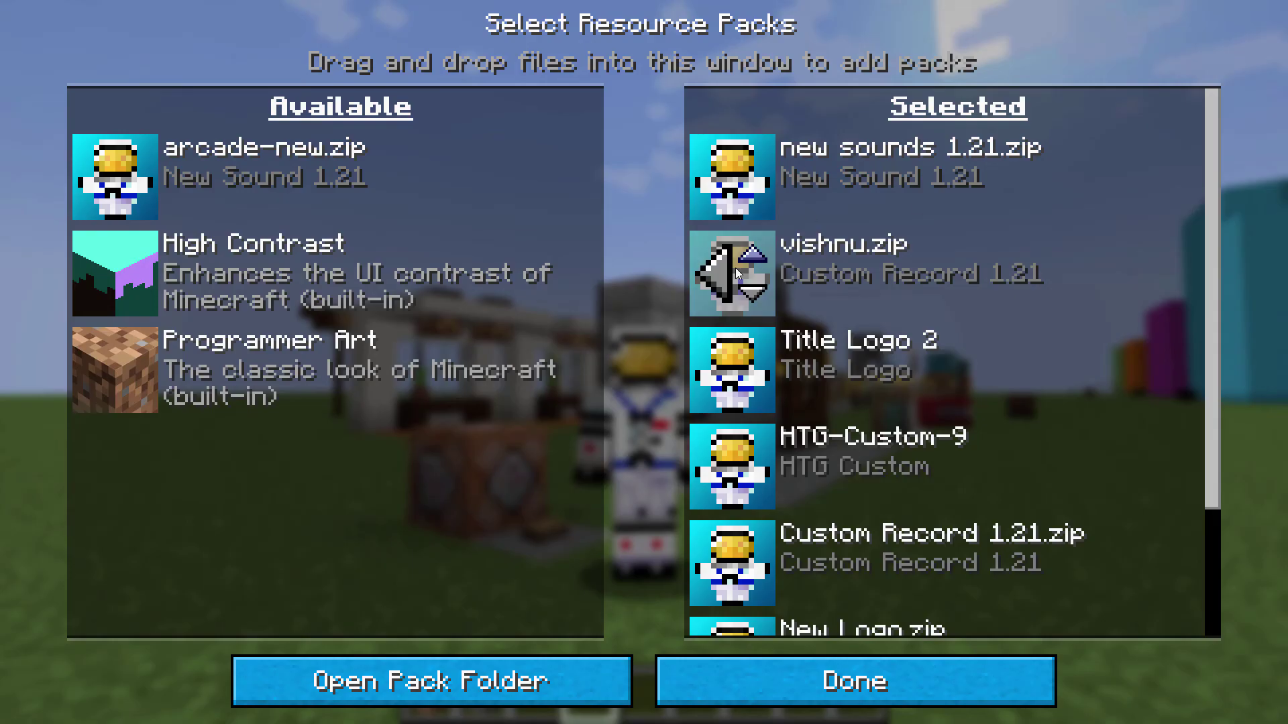
pyautogui.click(719, 267)
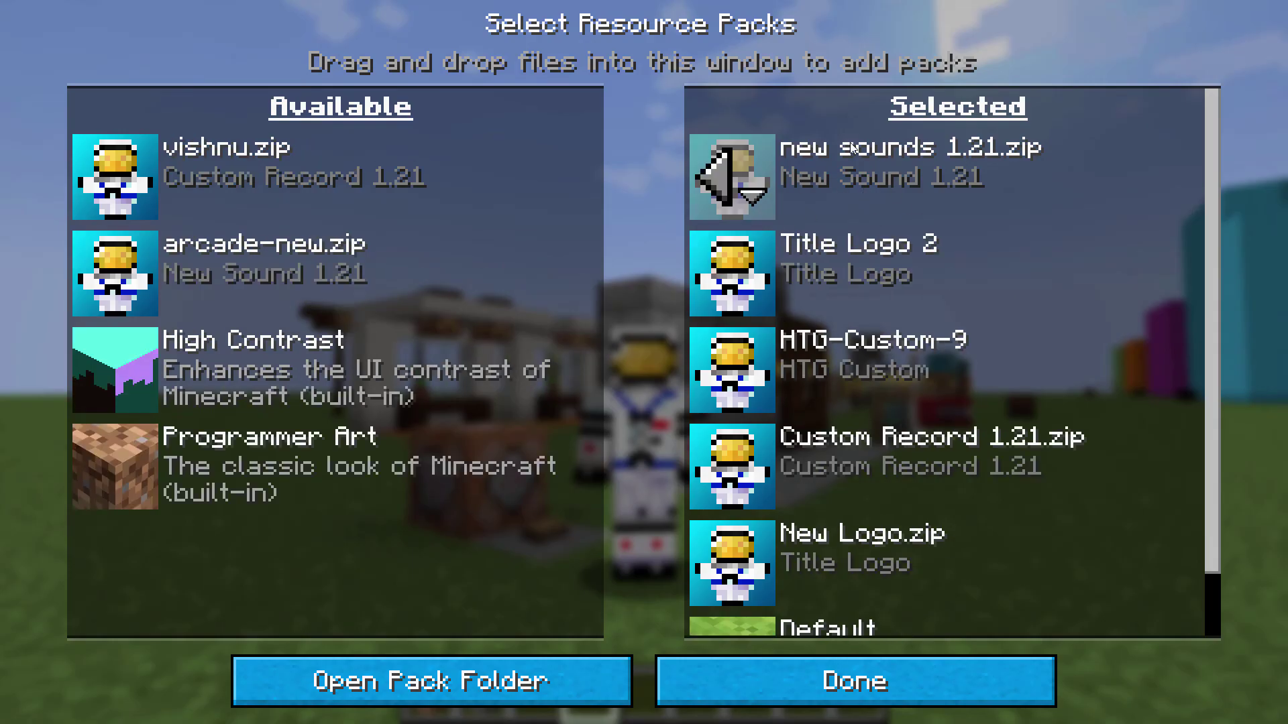
pyautogui.click(877, 679)
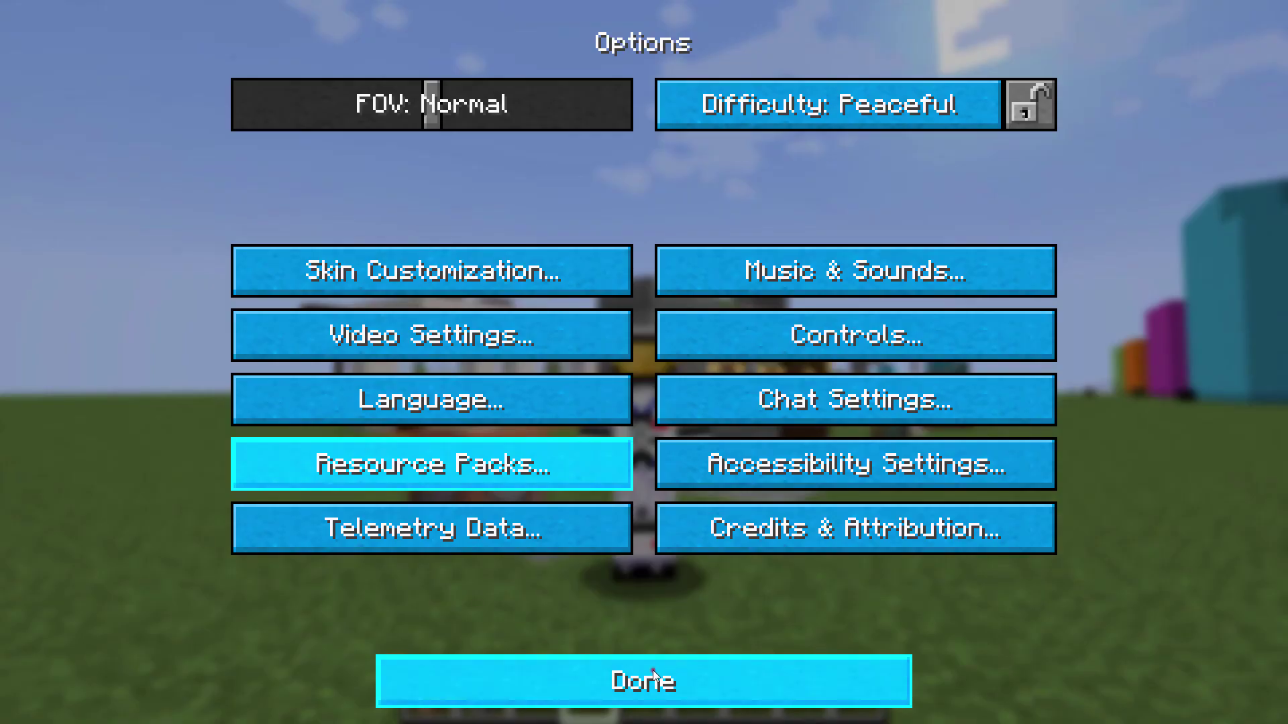
pyautogui.click(654, 673)
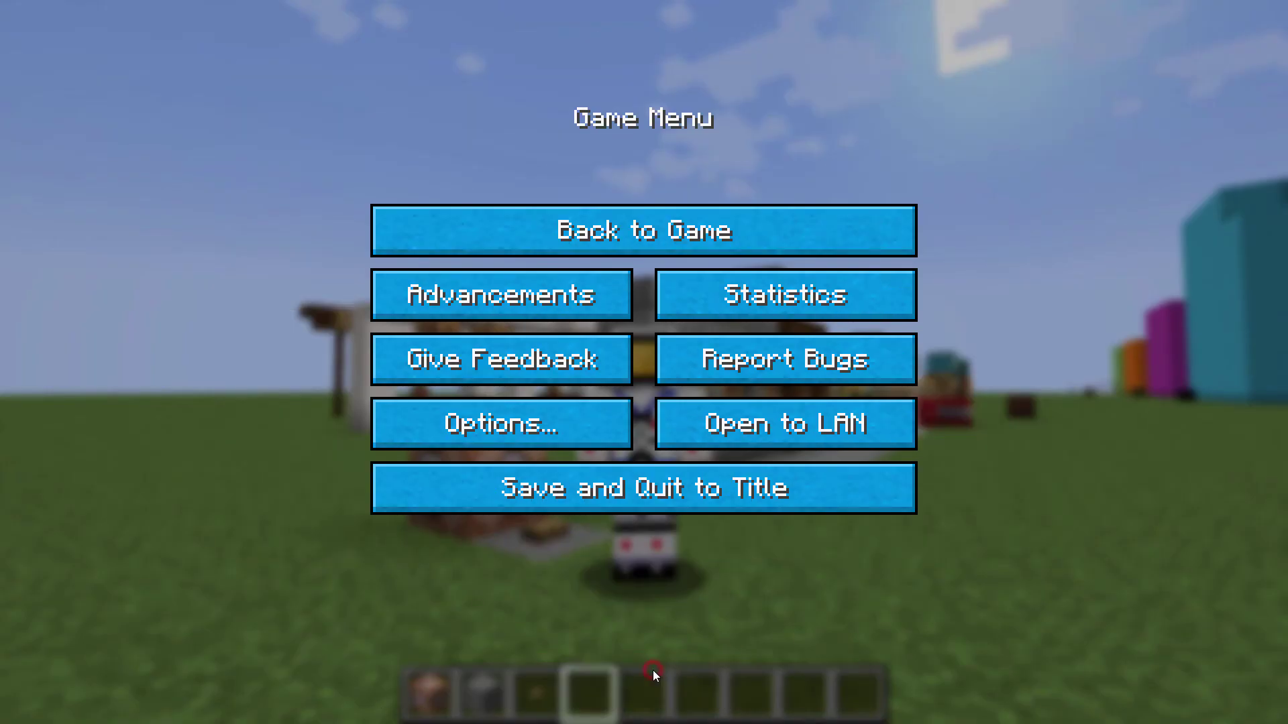
pyautogui.click(655, 248)
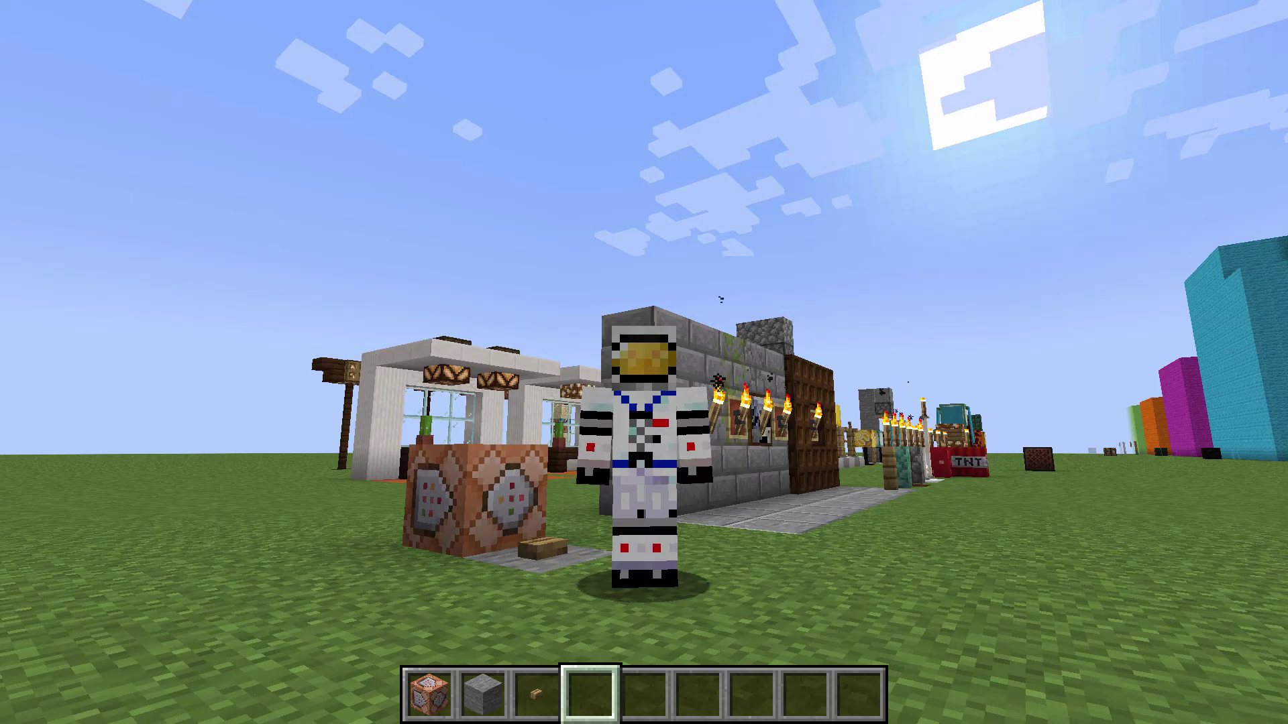
# Step: Start a chat command with /playsound and choose the sound minecraft:custom.squeaky
pyautogui.press('/')
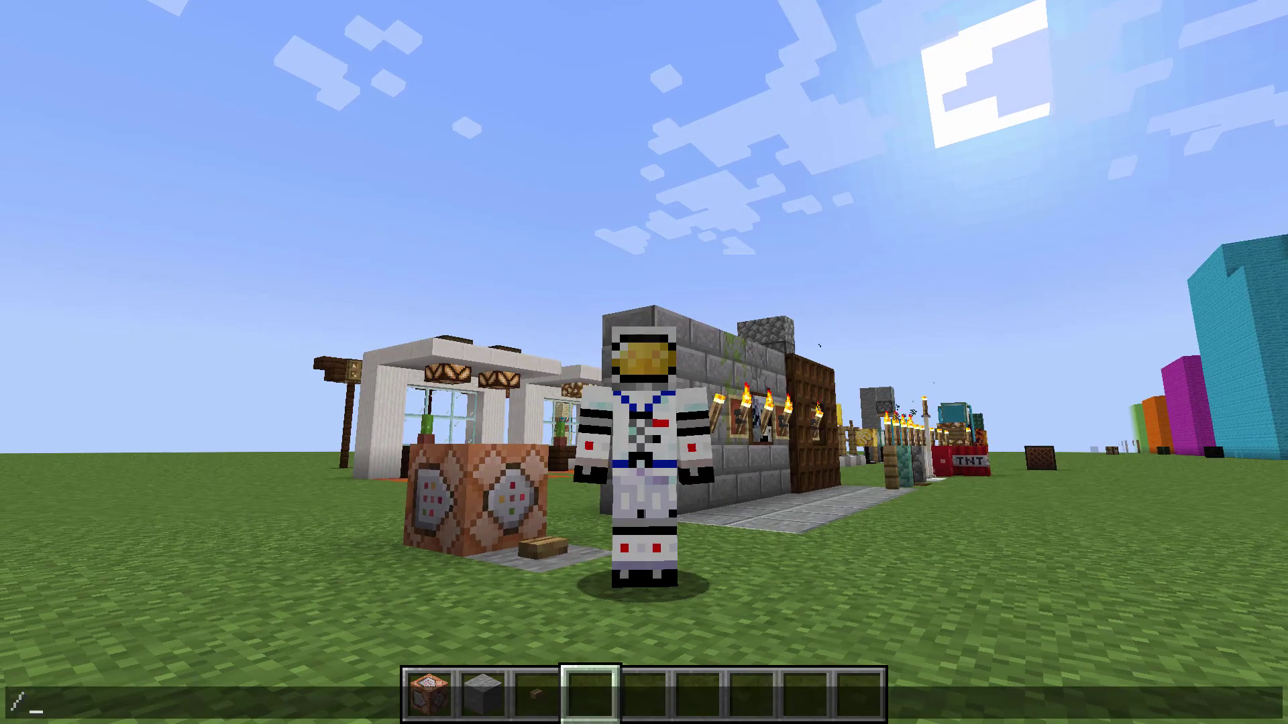
pyautogui.write('playsoun')
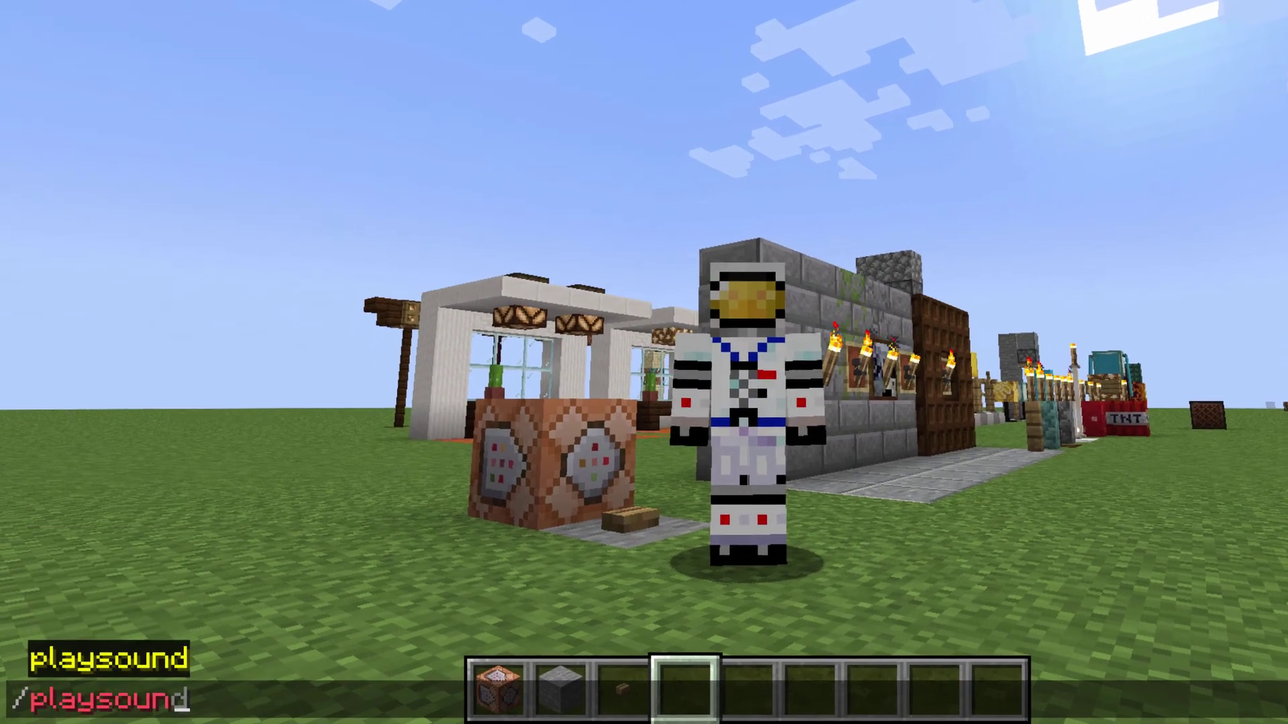
pyautogui.press('Tab')
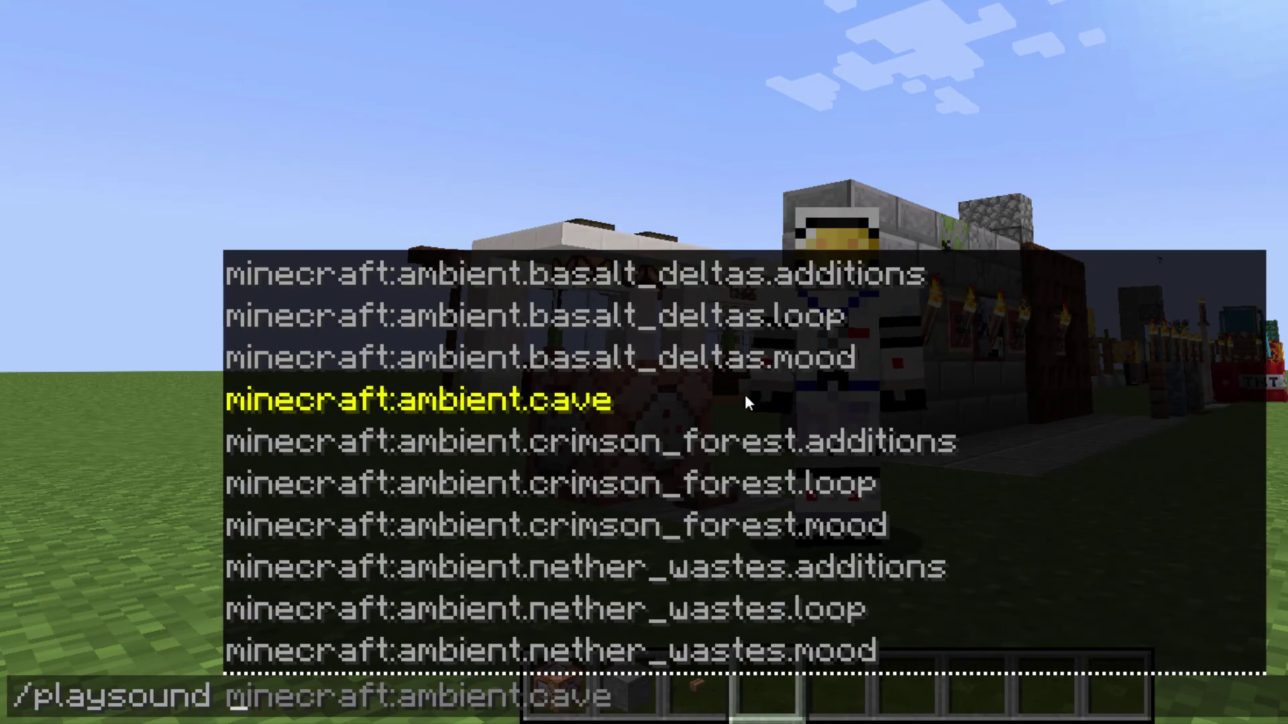
pyautogui.scroll(-20, 745, 394)
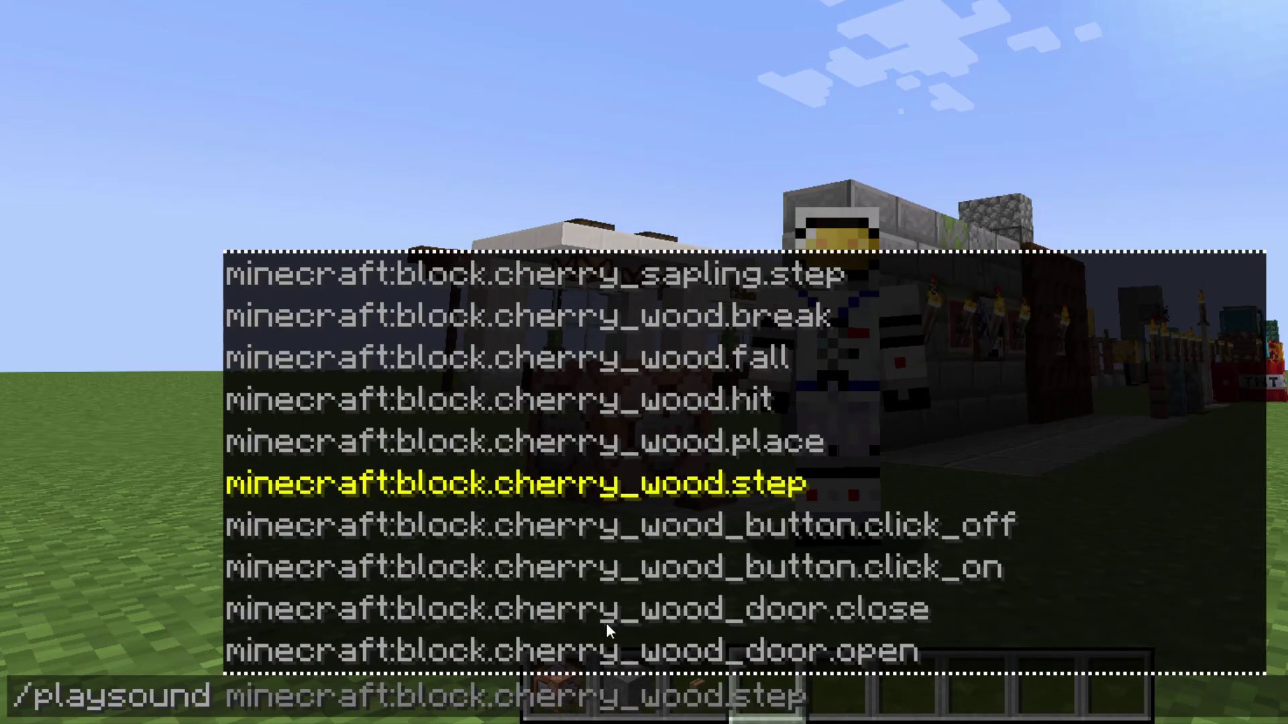
pyautogui.write('minecraft')
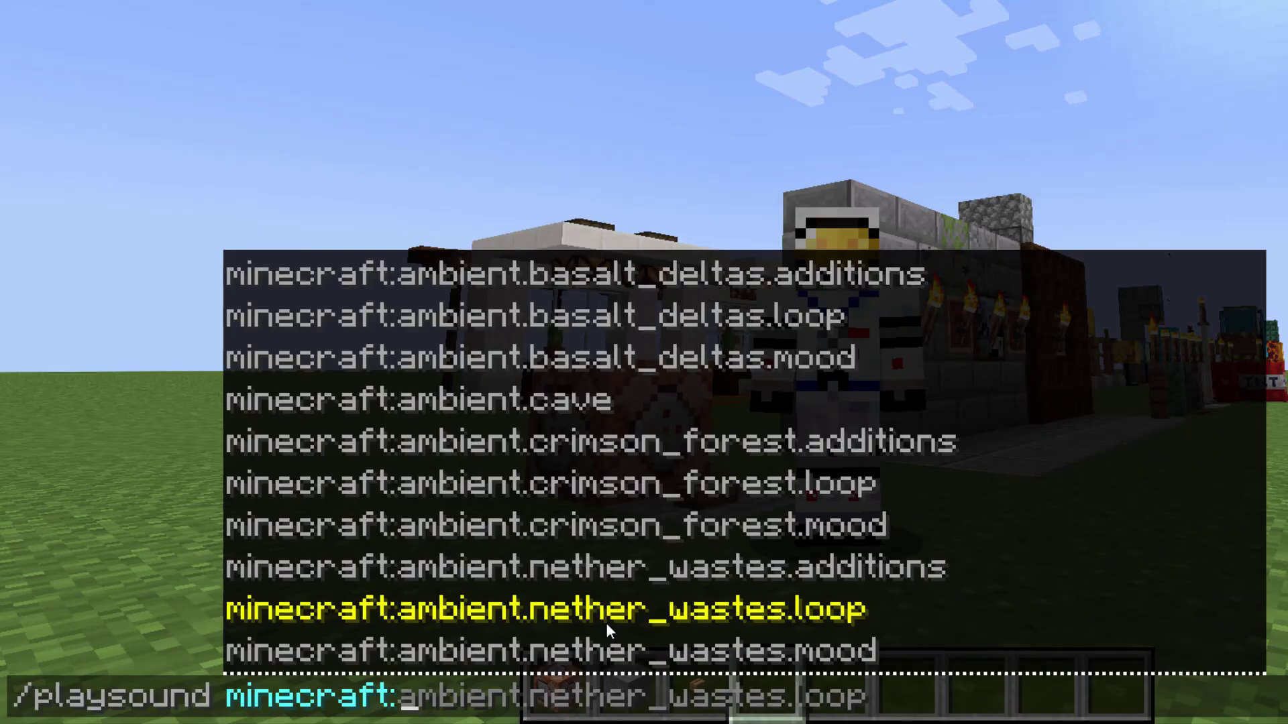
pyautogui.write(':c')
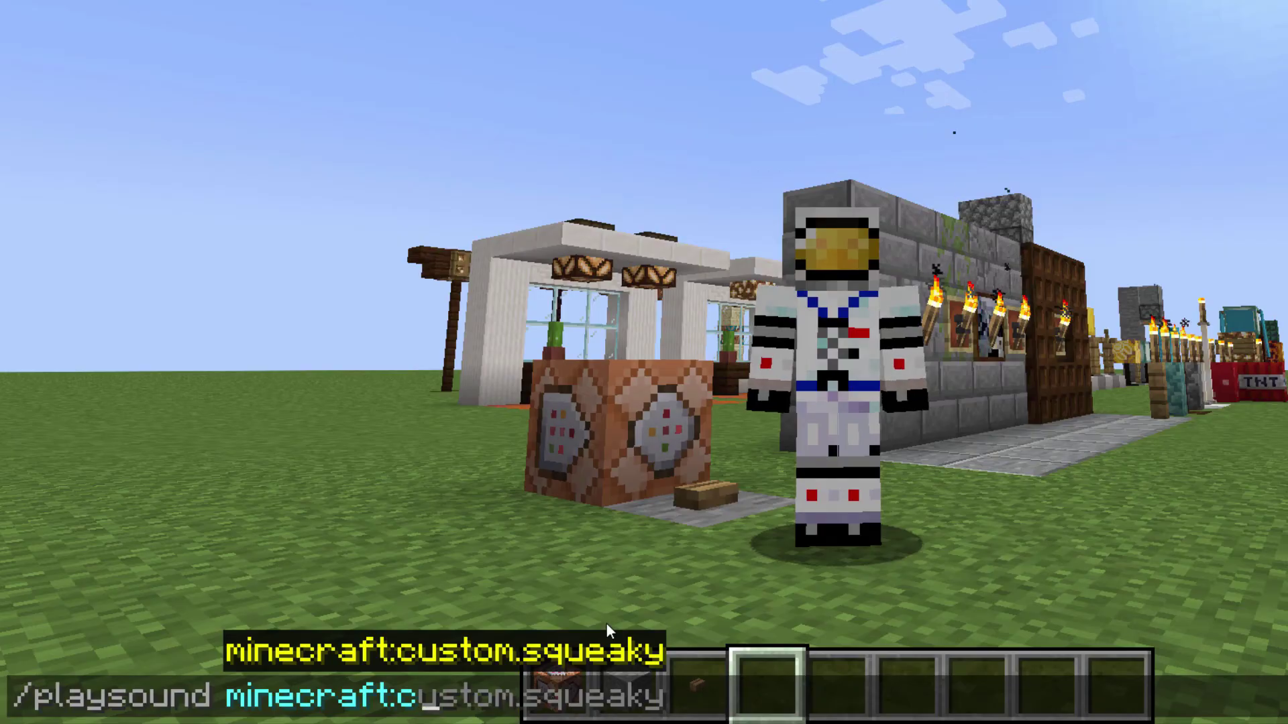
pyautogui.press('Tab')
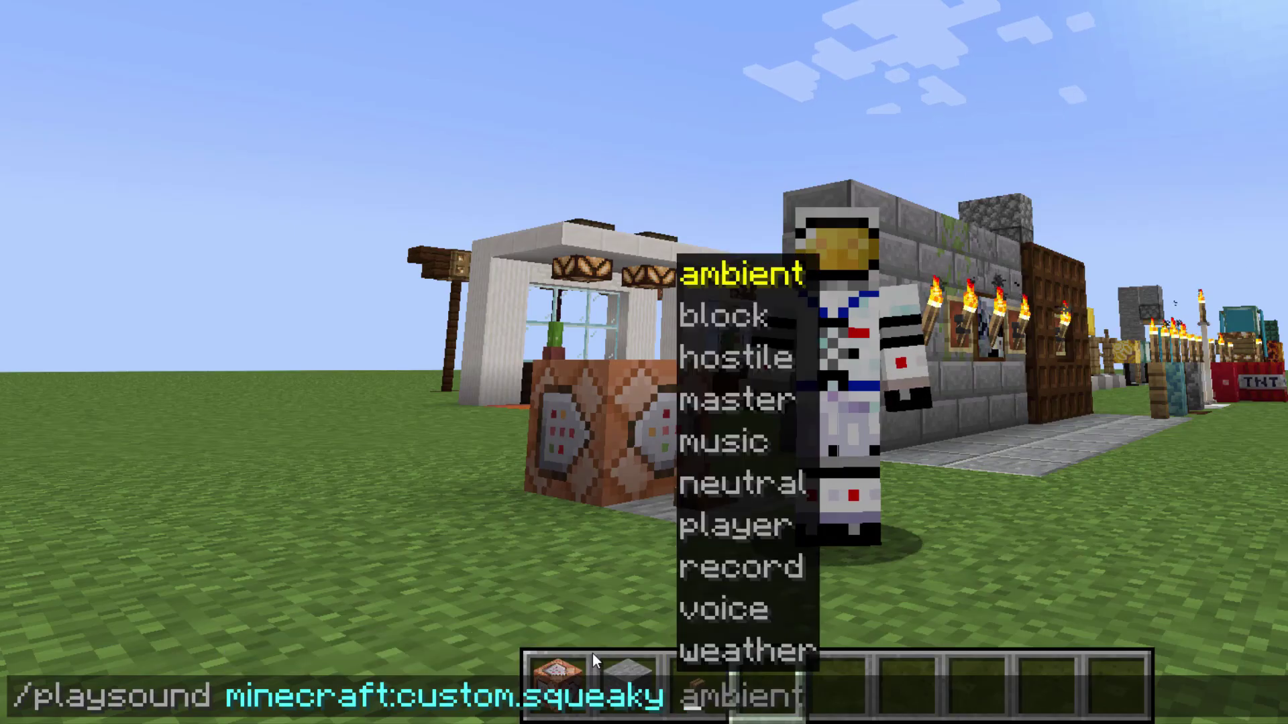
# Step: Complete the playsound command with source master, target @s and position ~ ~ ~, and run it
pyautogui.click(719, 400)
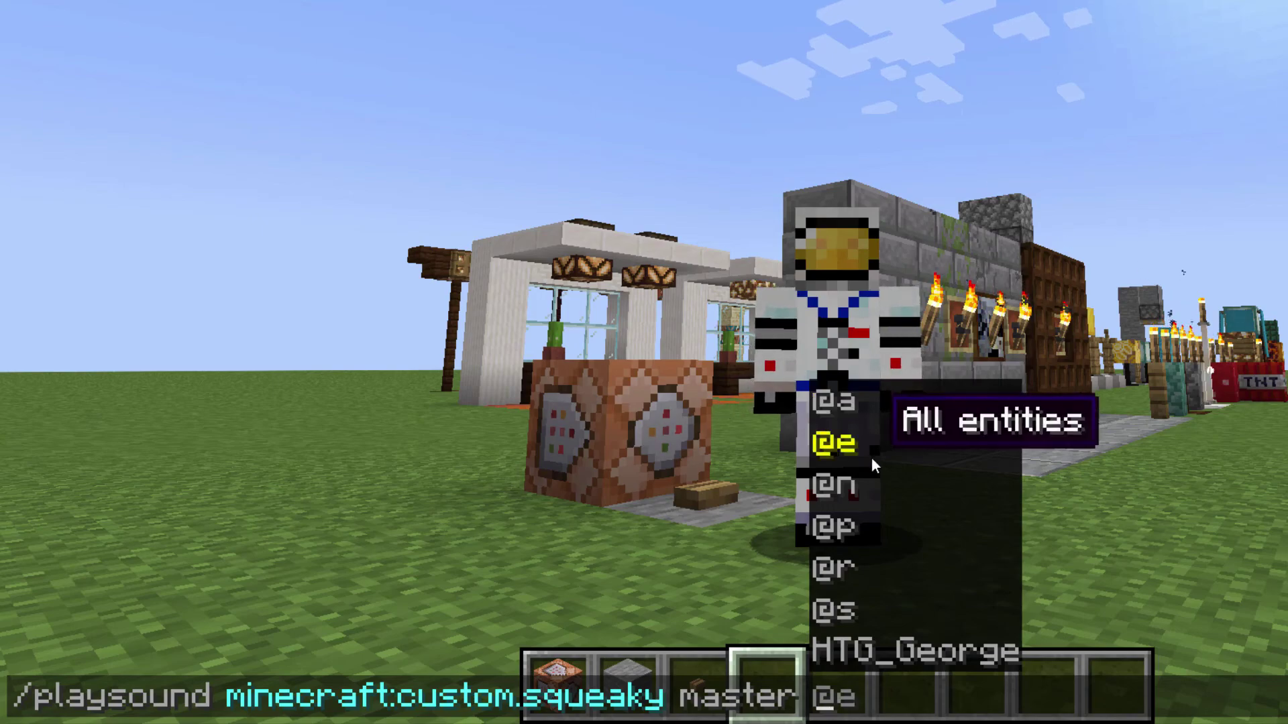
pyautogui.click(867, 605)
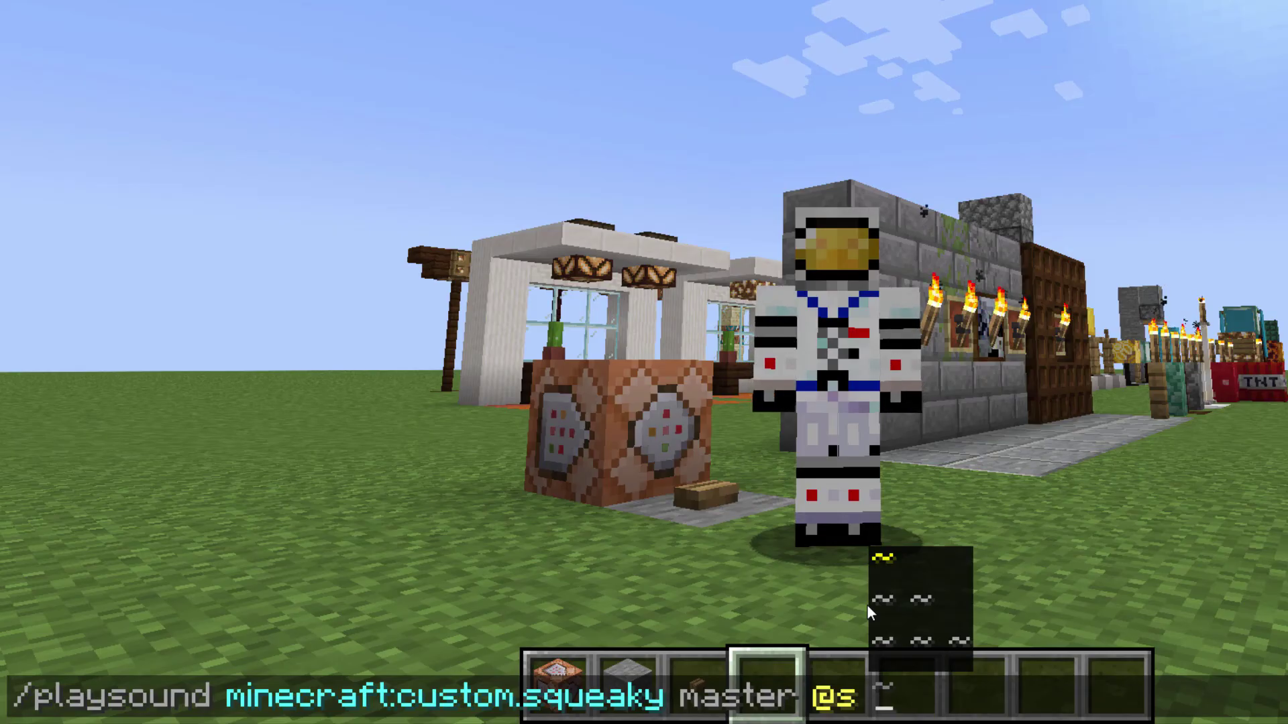
pyautogui.click(907, 638)
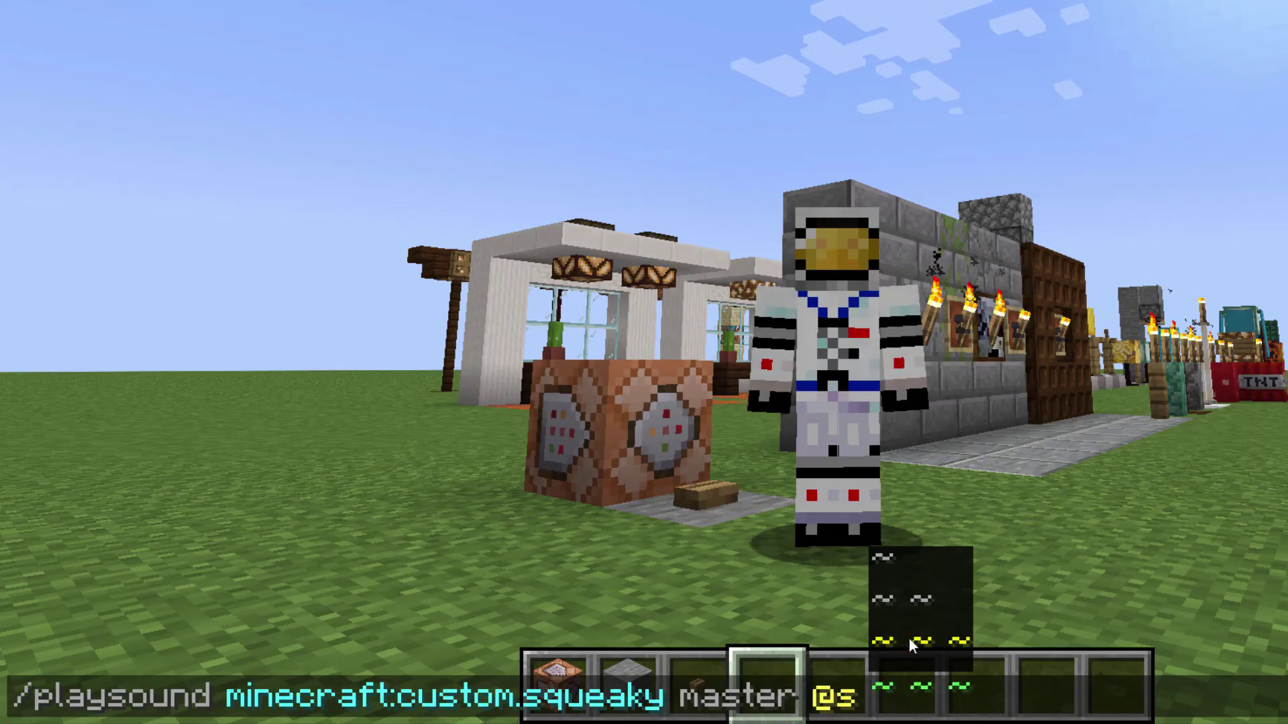
pyautogui.press('Return')
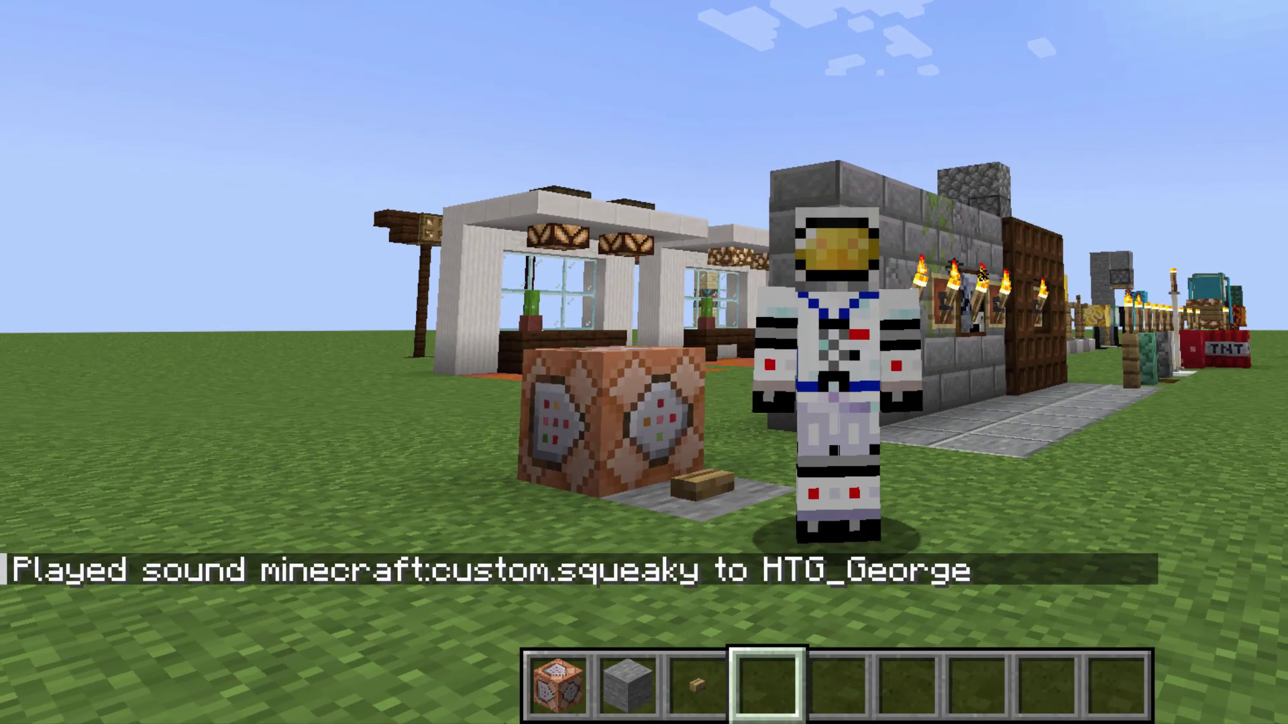
# Step: Open the command block beside the wooden button and clear its existing console command
pyautogui.press('F5')
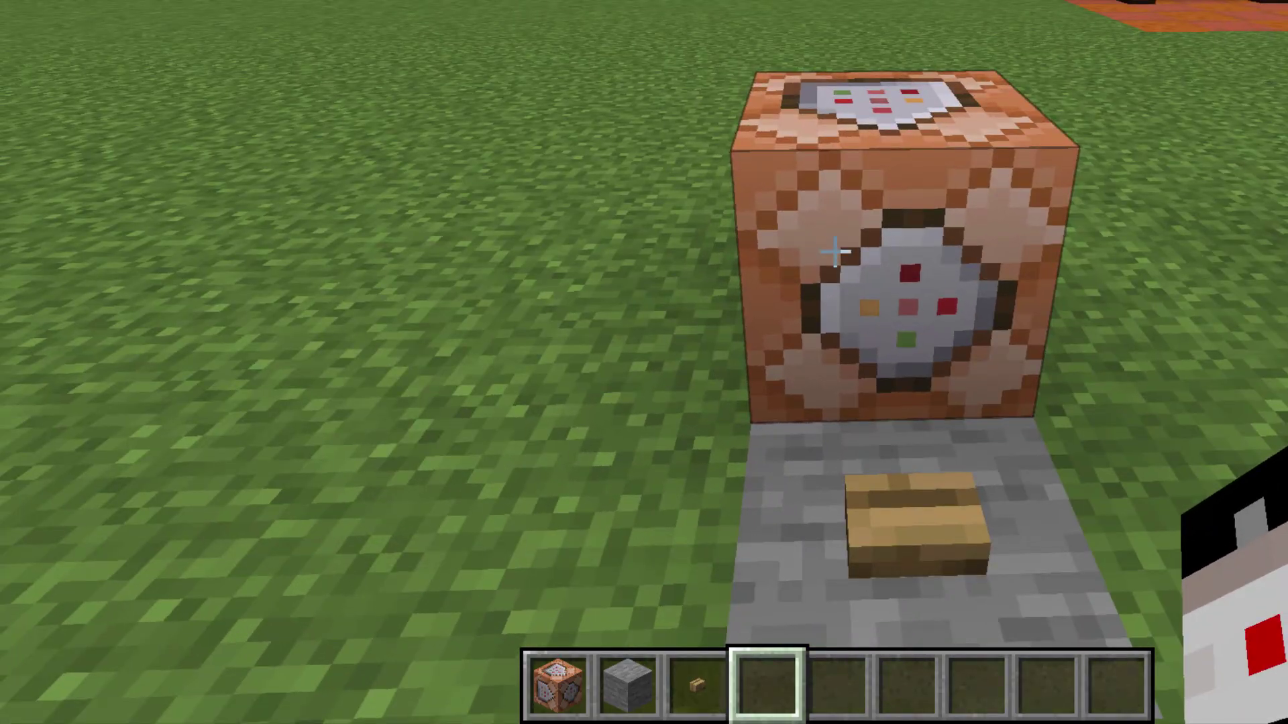
pyautogui.rightClick(833, 282)
pyautogui.press('BackSpace')
pyautogui.press('BackSpace')
pyautogui.press('BackSpace')
pyautogui.press('BackSpace')
pyautogui.press('BackSpace')
pyautogui.press('BackSpace')
pyautogui.press('BackSpace')
pyautogui.press('BackSpace')
pyautogui.press('BackSpace')
pyautogui.press('BackSpace')
pyautogui.press('BackSpace')
pyautogui.press('BackSpace')
pyautogui.press('BackSpace')
pyautogui.press('BackSpace')
pyautogui.press('BackSpace')
pyautogui.press('BackSpace')
pyautogui.press('BackSpace')
pyautogui.press('BackSpace')
pyautogui.press('BackSpace')
pyautogui.press('BackSpace')
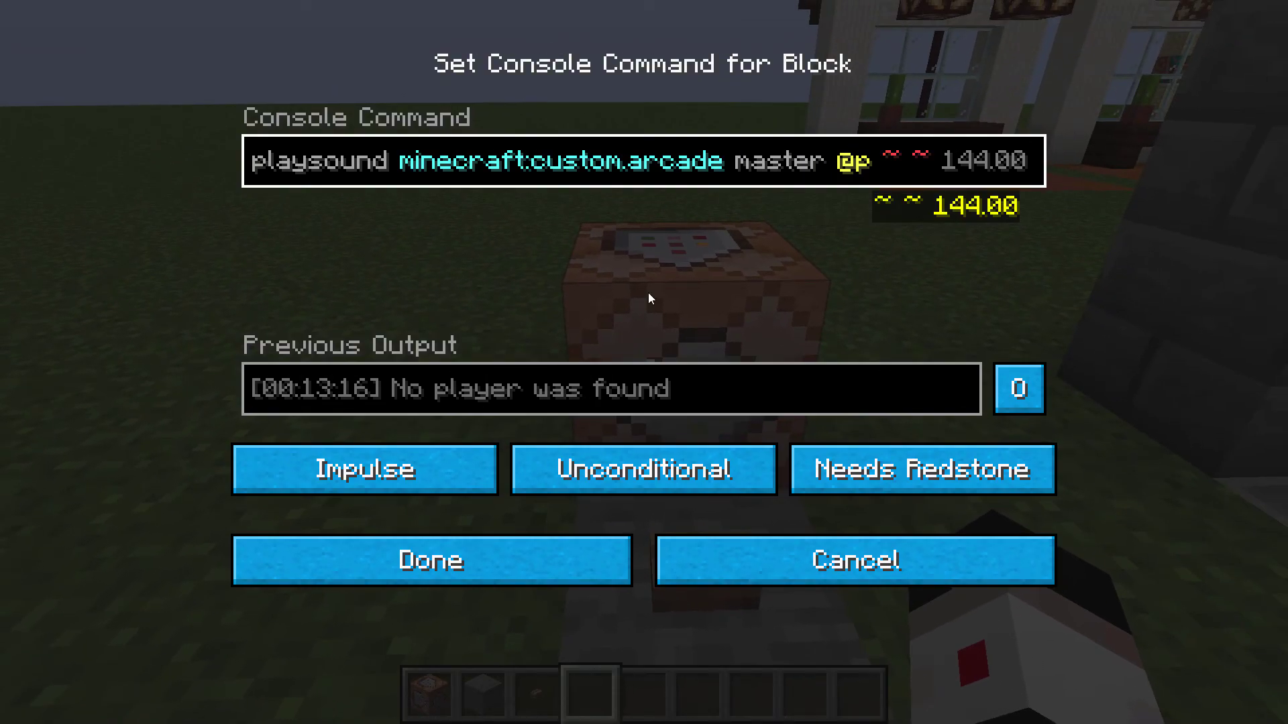
pyautogui.press('BackSpace')
pyautogui.press('BackSpace')
pyautogui.press('BackSpace')
pyautogui.press('BackSpace')
pyautogui.press('BackSpace')
pyautogui.press('BackSpace')
pyautogui.press('BackSpace')
pyautogui.press('BackSpace')
pyautogui.press('BackSpace')
pyautogui.press('BackSpace')
pyautogui.press('BackSpace')
pyautogui.press('BackSpace')
pyautogui.press('BackSpace')
pyautogui.press('BackSpace')
pyautogui.press('BackSpace')
pyautogui.press('BackSpace')
pyautogui.press('BackSpace')
pyautogui.press('BackSpace')
pyautogui.press('BackSpace')
pyautogui.press('BackSpace')
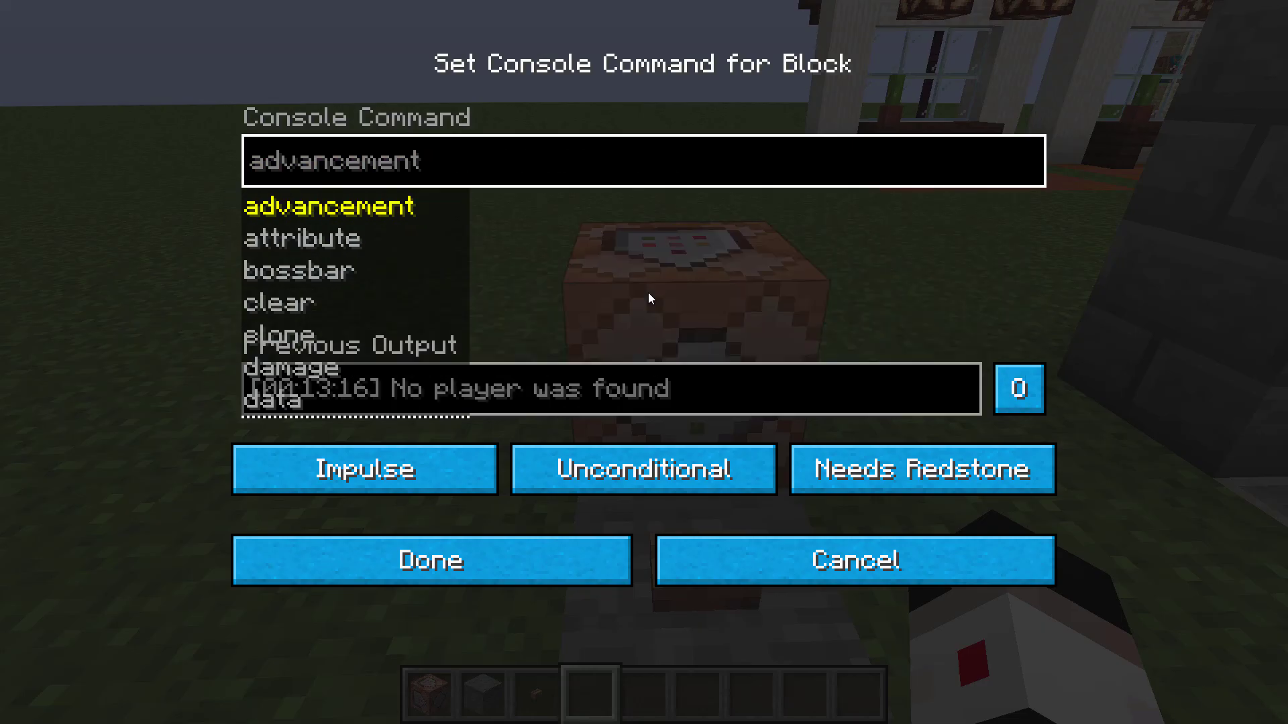
# Step: Start the block's console command with playsound and choose the sound minecraft:custom.squeaky
pyautogui.write('playsound')
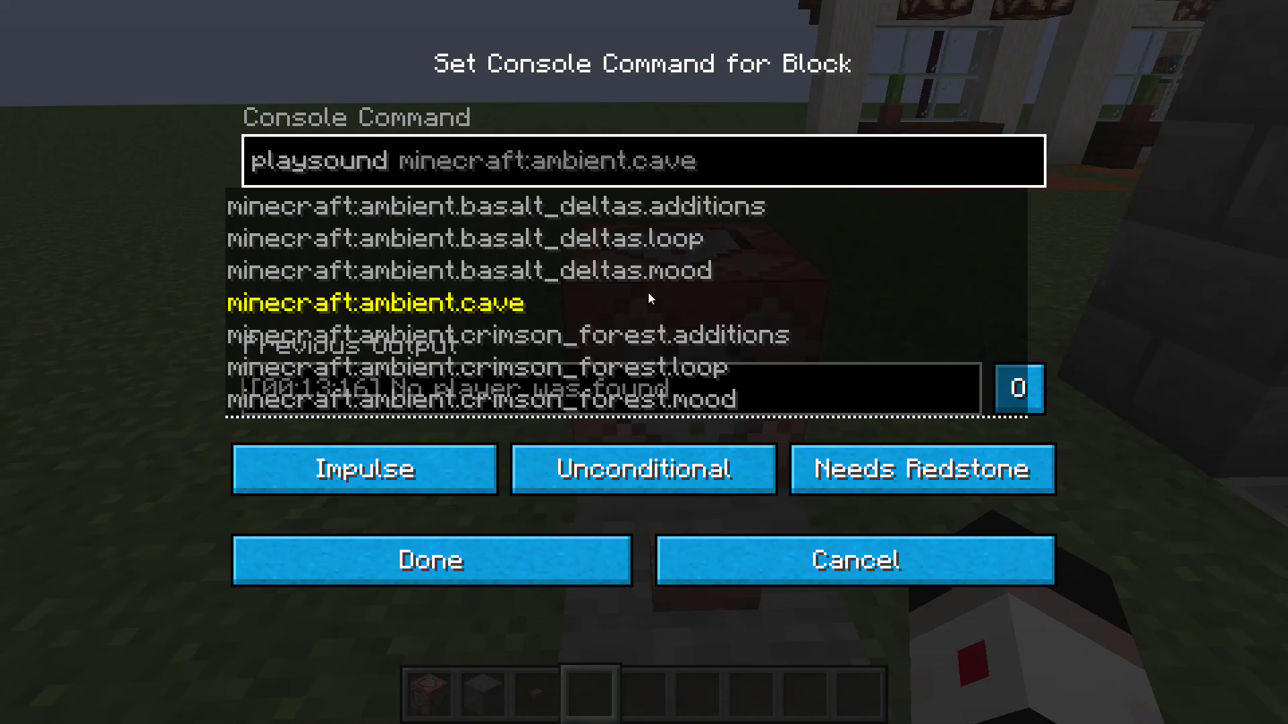
pyautogui.write(' minecra')
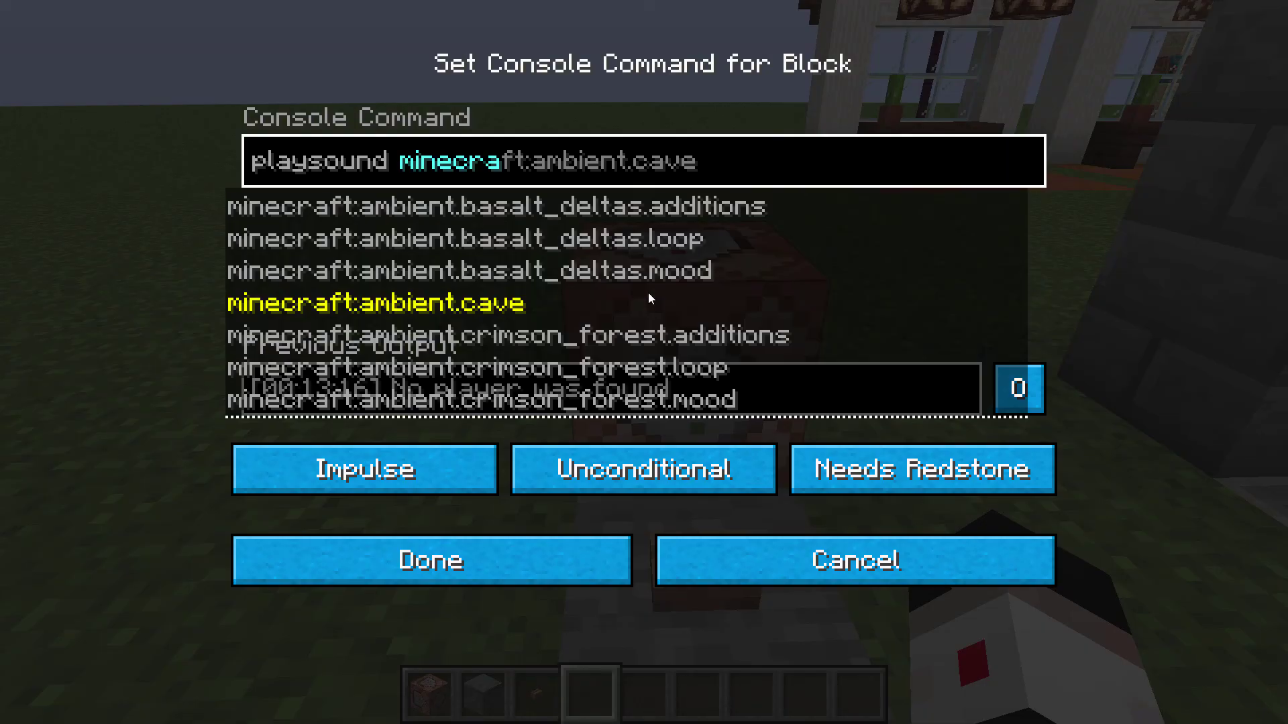
pyautogui.write('ft:c')
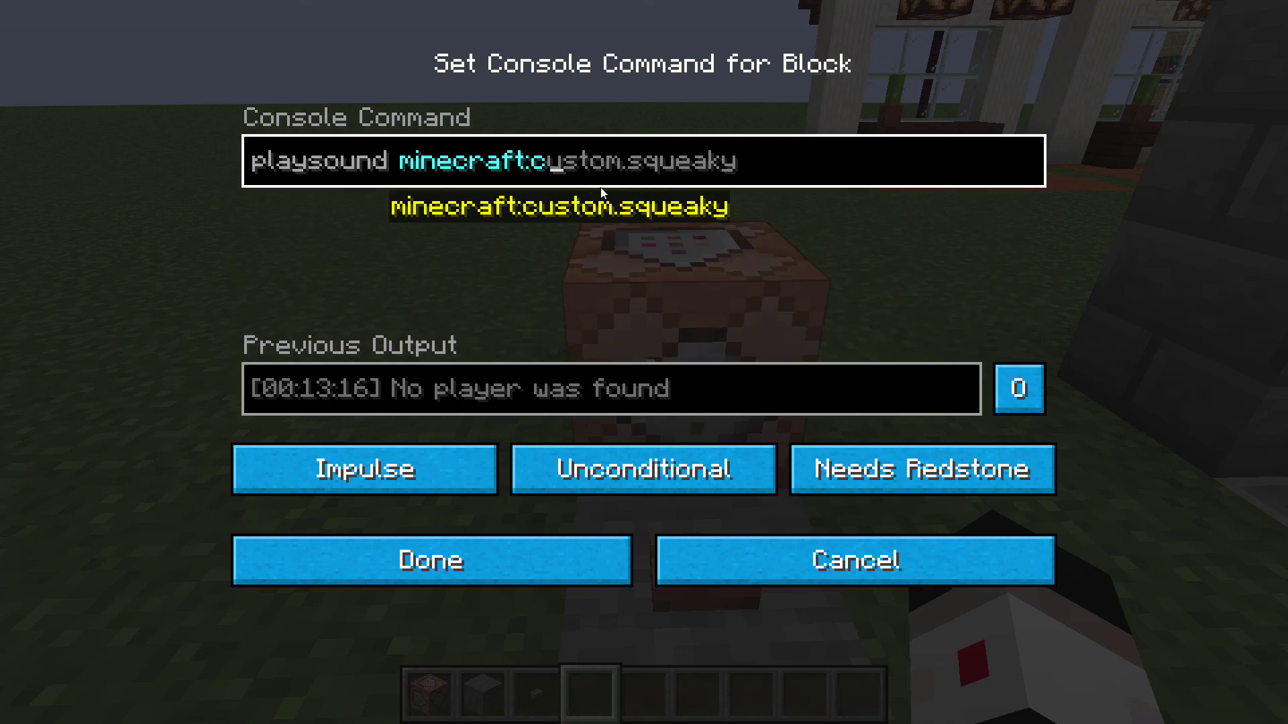
pyautogui.click(592, 207)
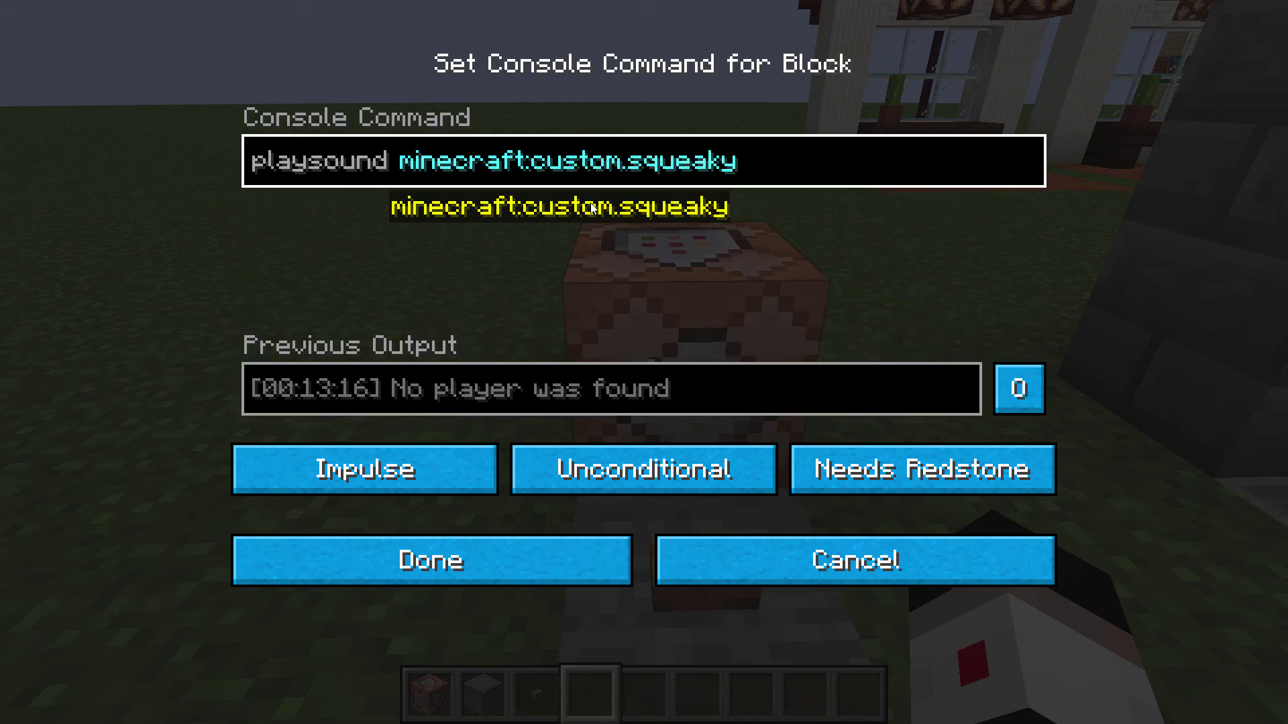
# Step: Complete the block's playsound command with source master, target @p and position ~ ~ ~, and save it
pyautogui.click(777, 304)
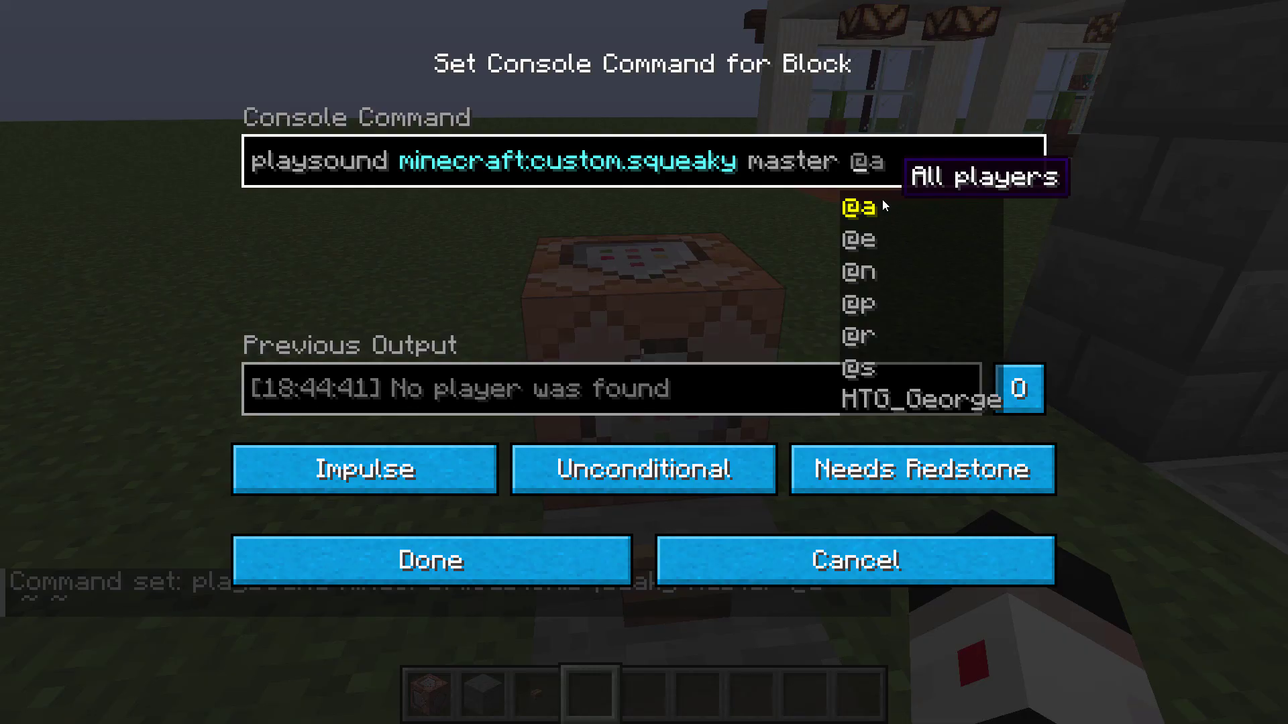
pyautogui.click(864, 309)
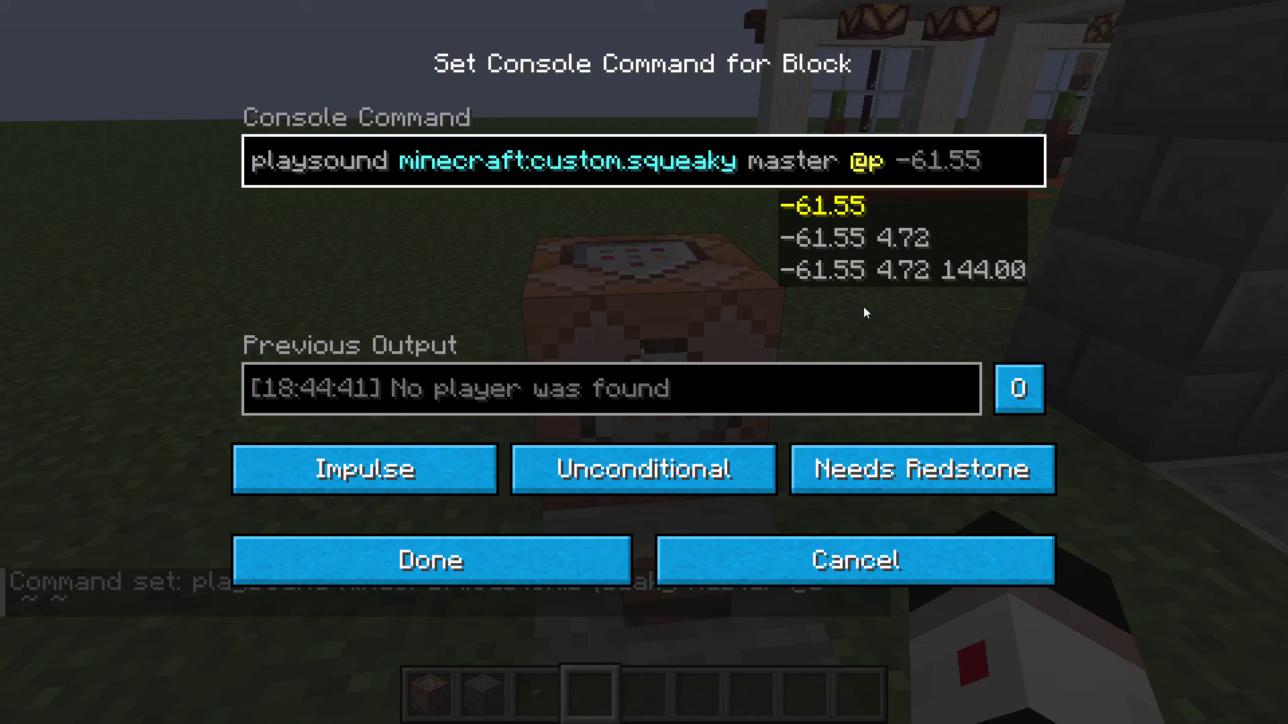
pyautogui.write('~ ~ ~')
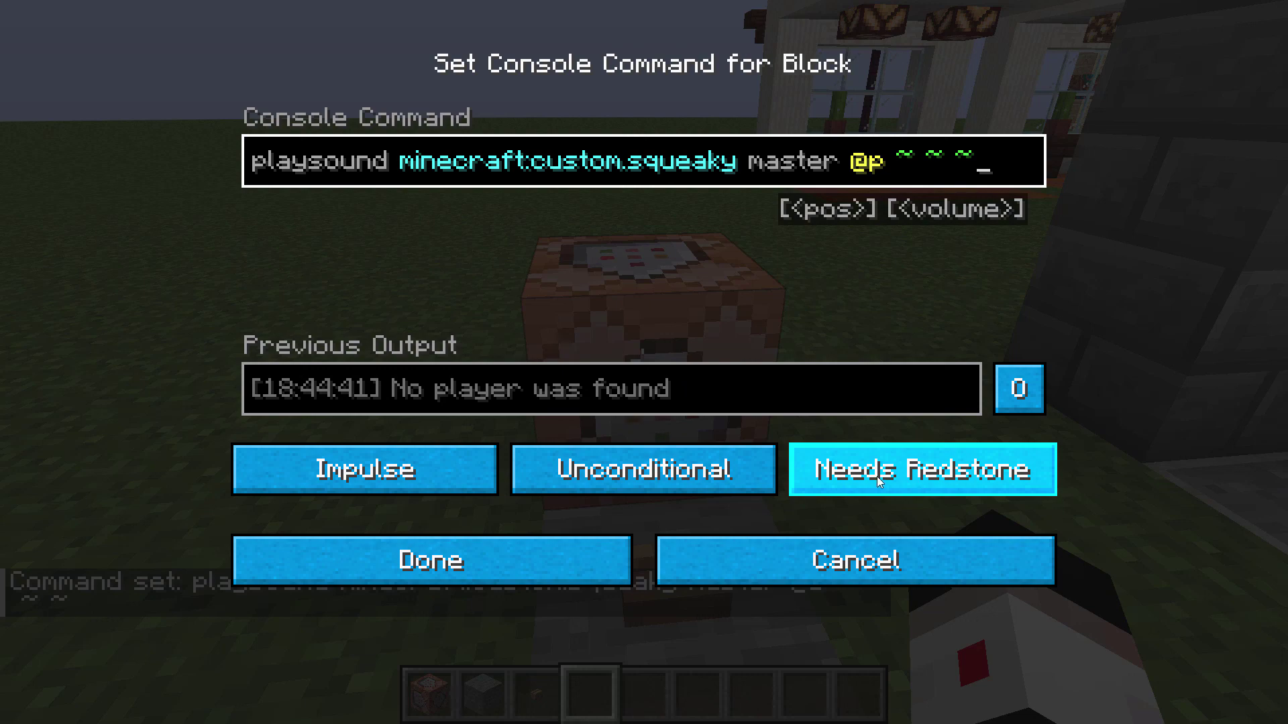
pyautogui.click(599, 544)
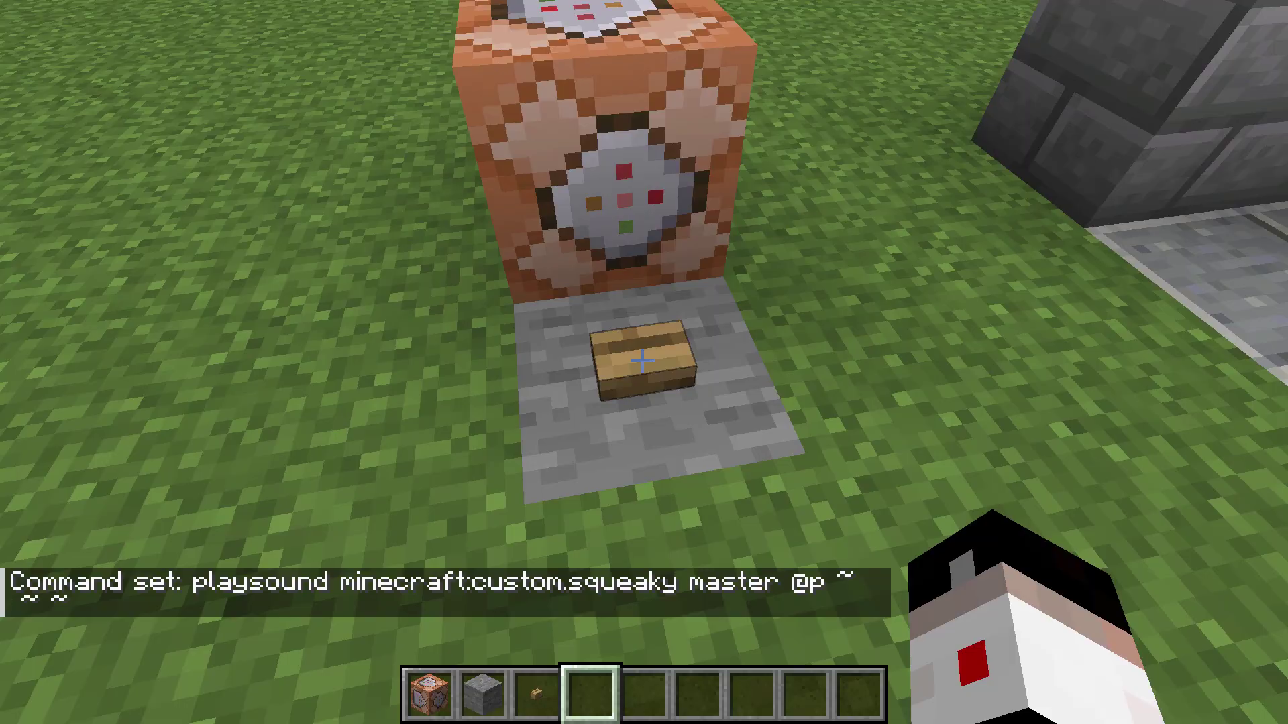
# Step: Activate the wooden button in front of the command block twice to play the custom squeaky sound
pyautogui.rightClick(642, 360)
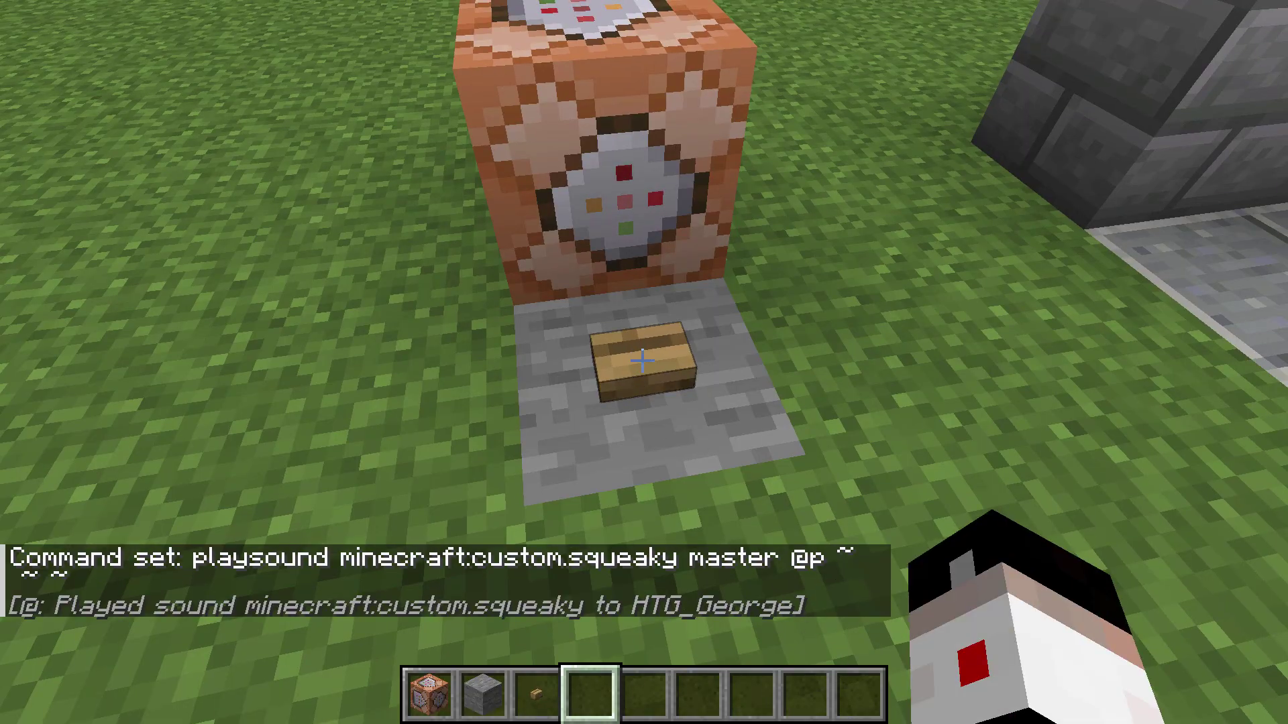
pyautogui.rightClick(642, 361)
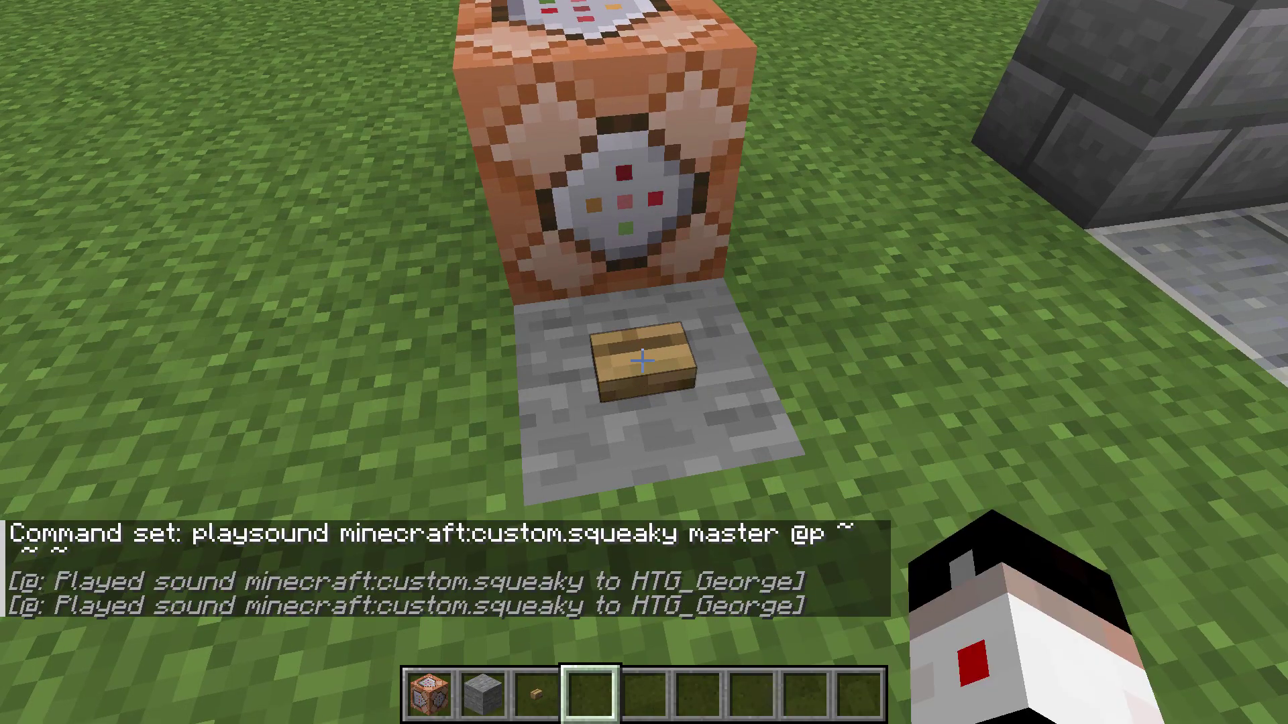